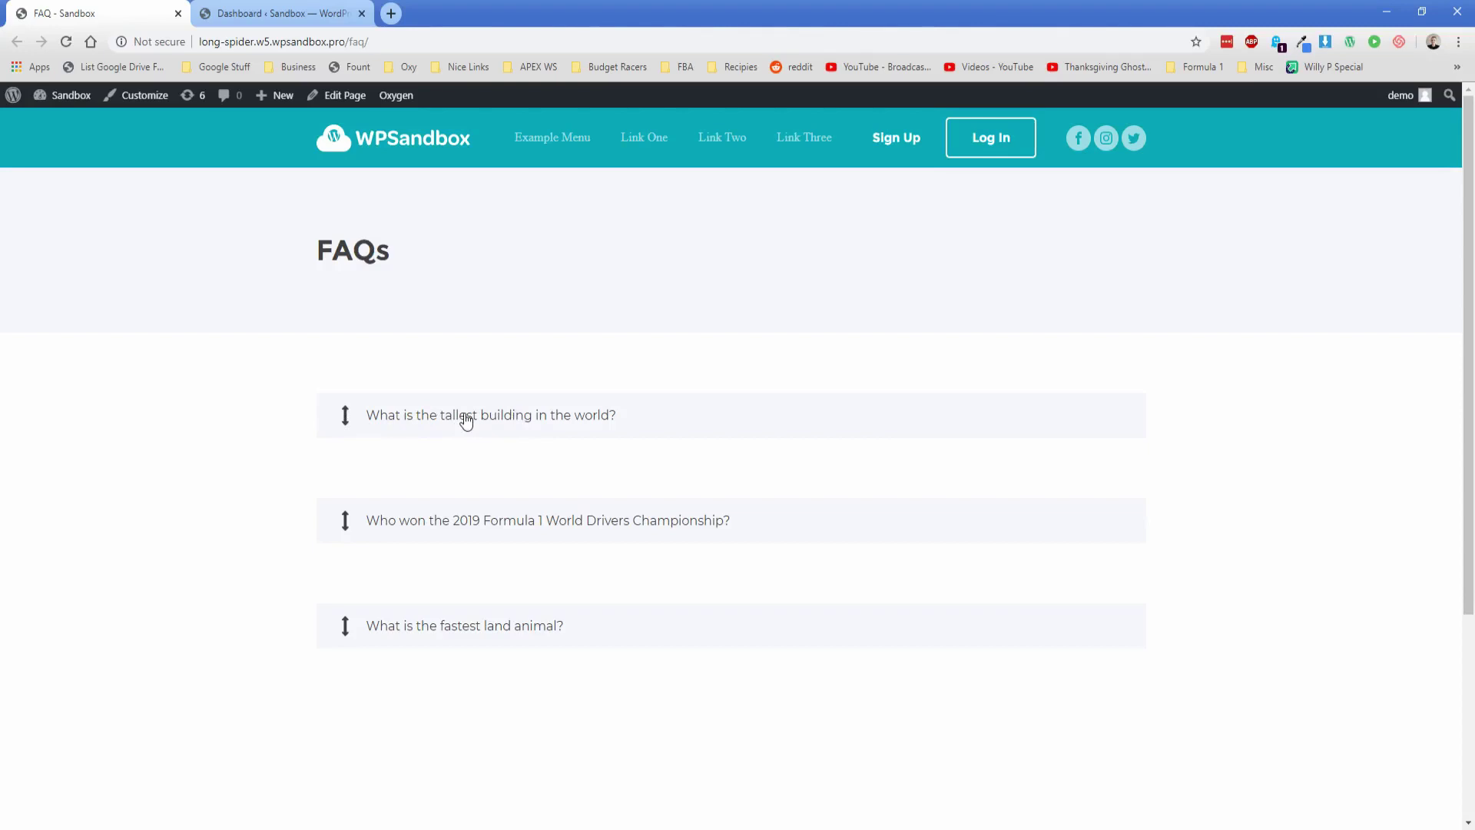
Expand and collapse the tallest building and Formula 1 questions on the finished FAQ page to examine the accordion behaviour
left_click(410, 420)
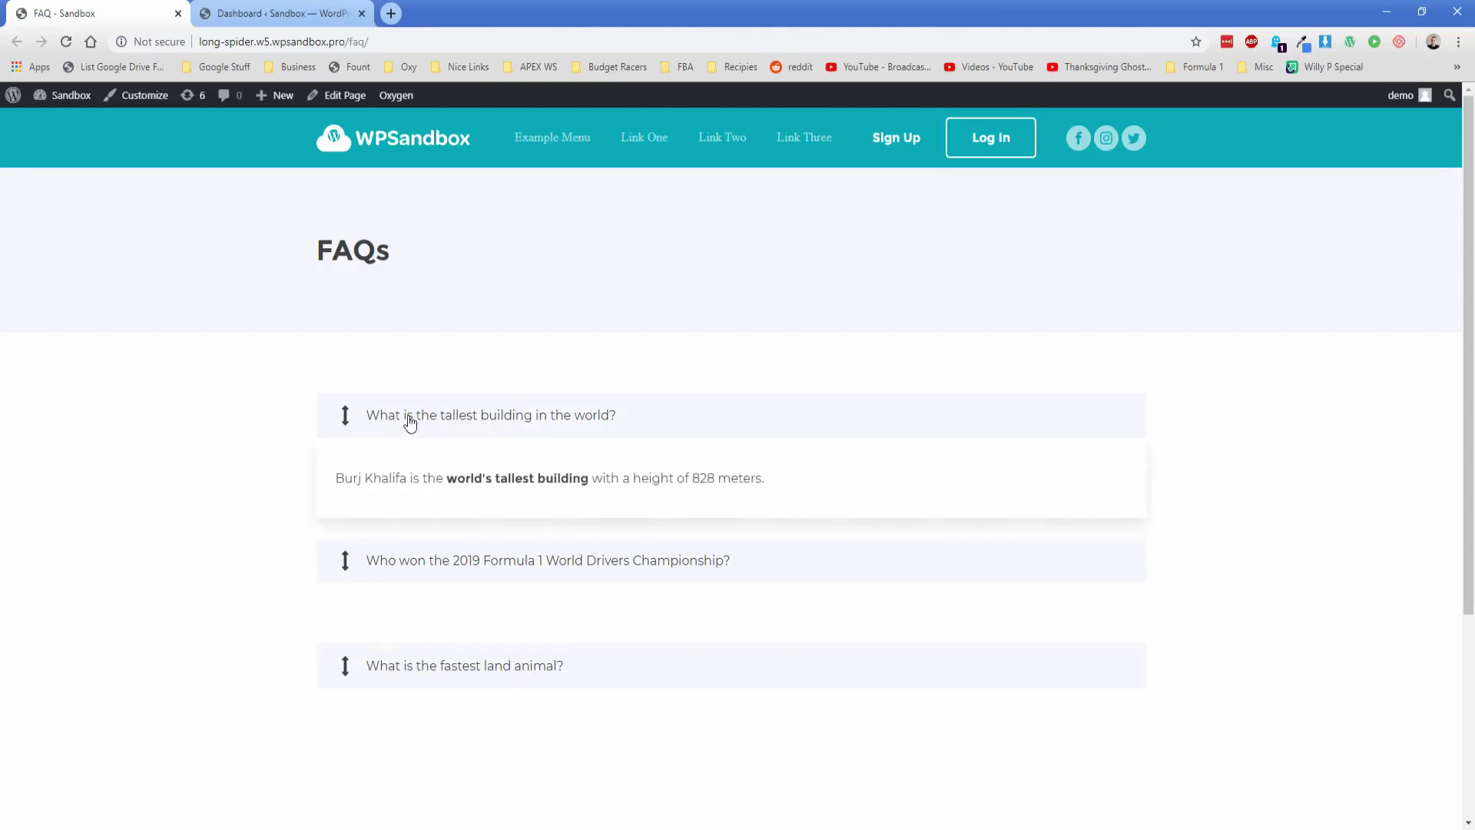
left_click(410, 420)
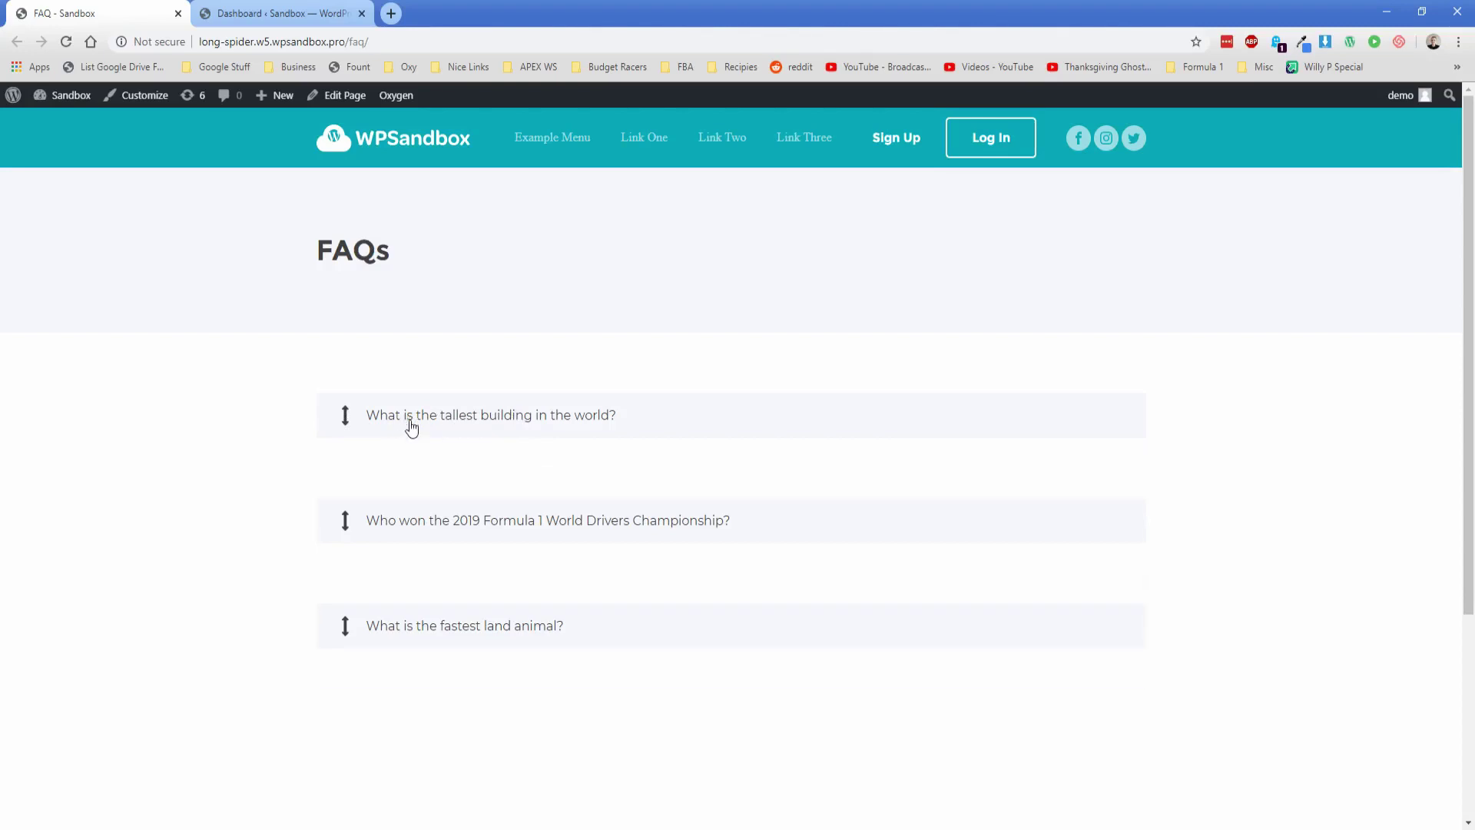
left_click(483, 527)
left_click(487, 521)
left_click(414, 428)
left_click(421, 421)
left_click(465, 418)
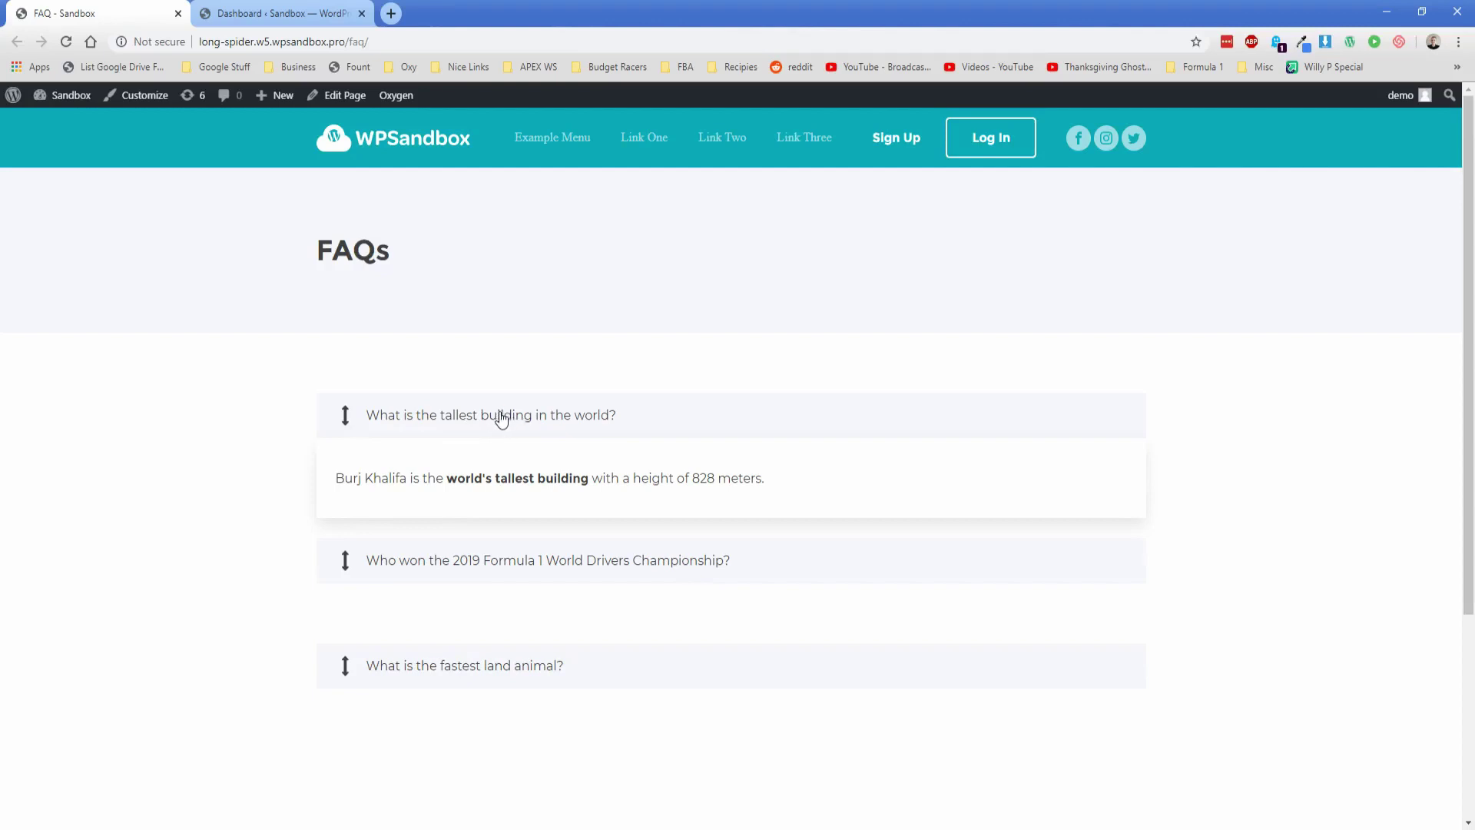
left_click(496, 414)
Switch to the WordPress dashboard and start a new custom field group titled "All faqs"
left_click(291, 15)
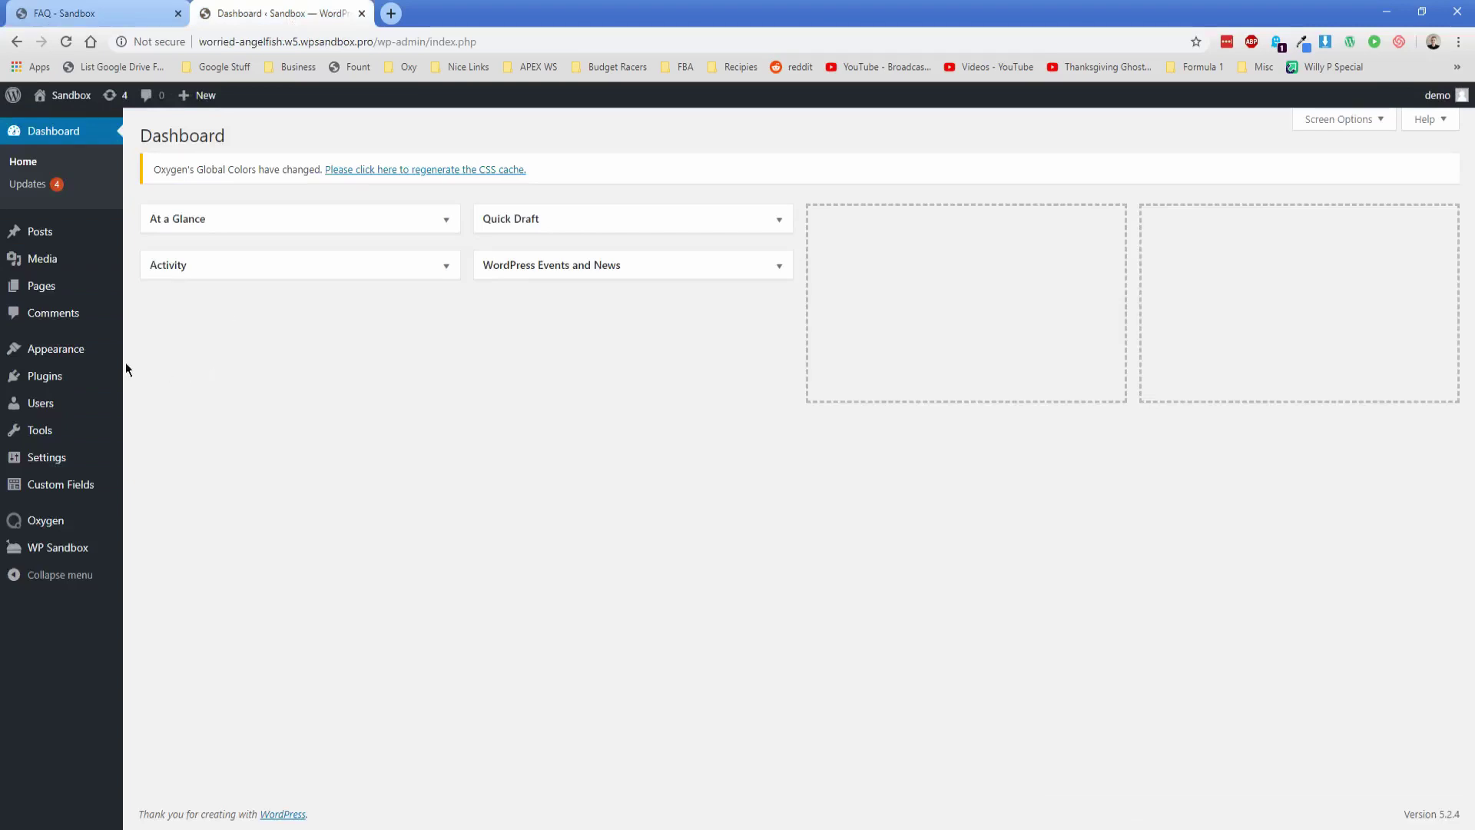
left_click(49, 382)
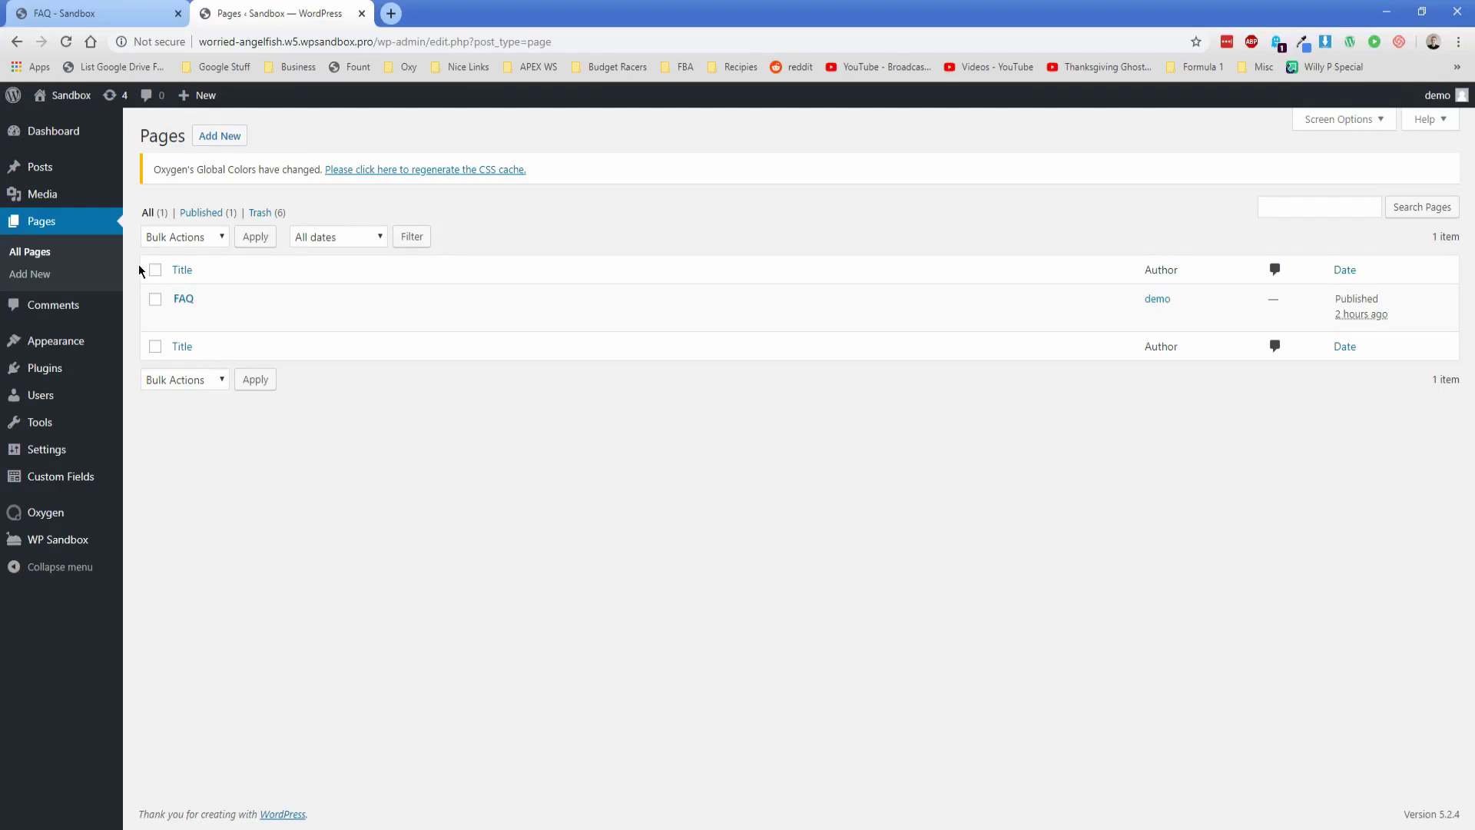
mouse_move(63, 475)
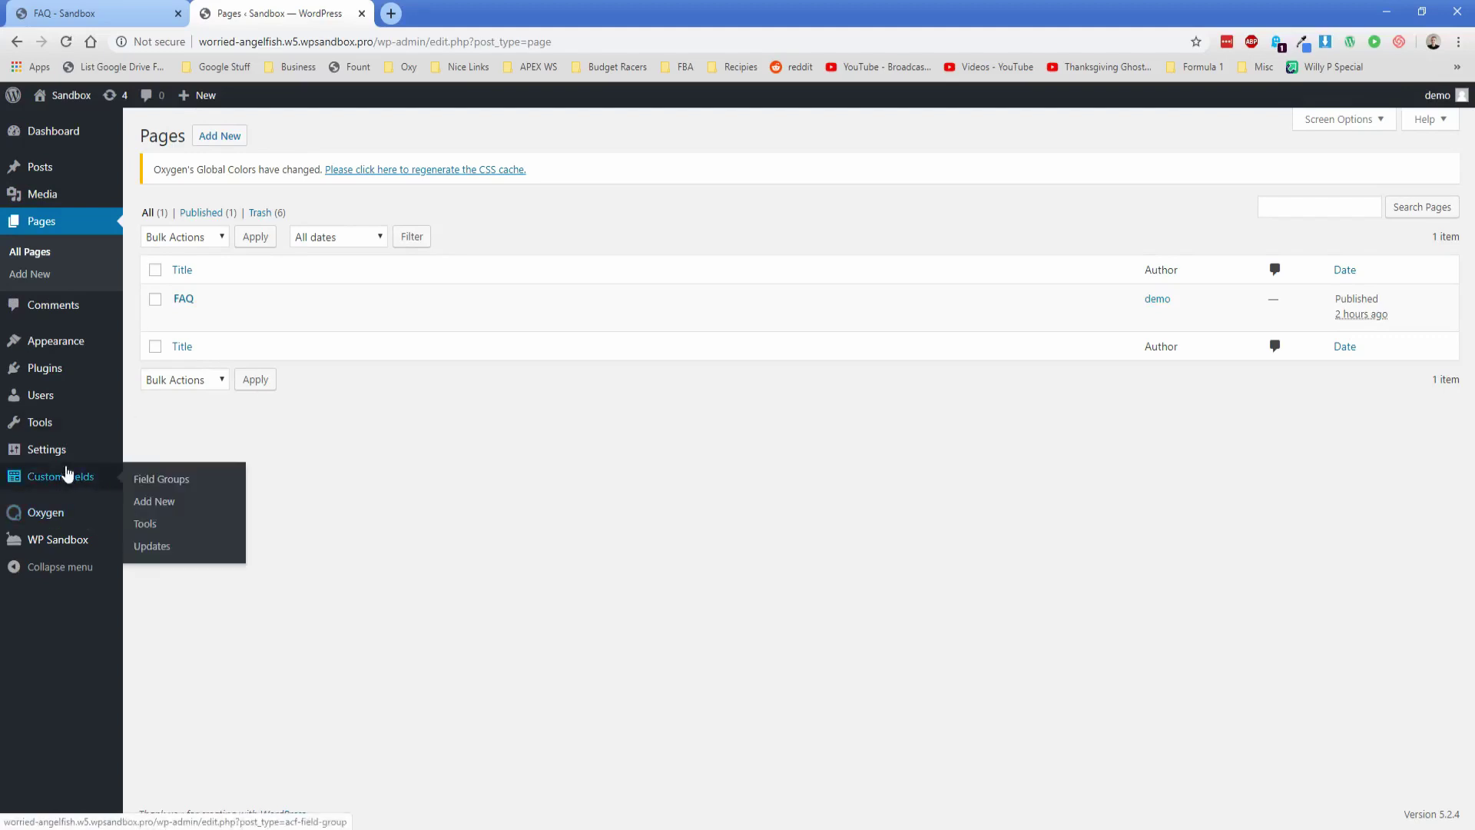
left_click(152, 509)
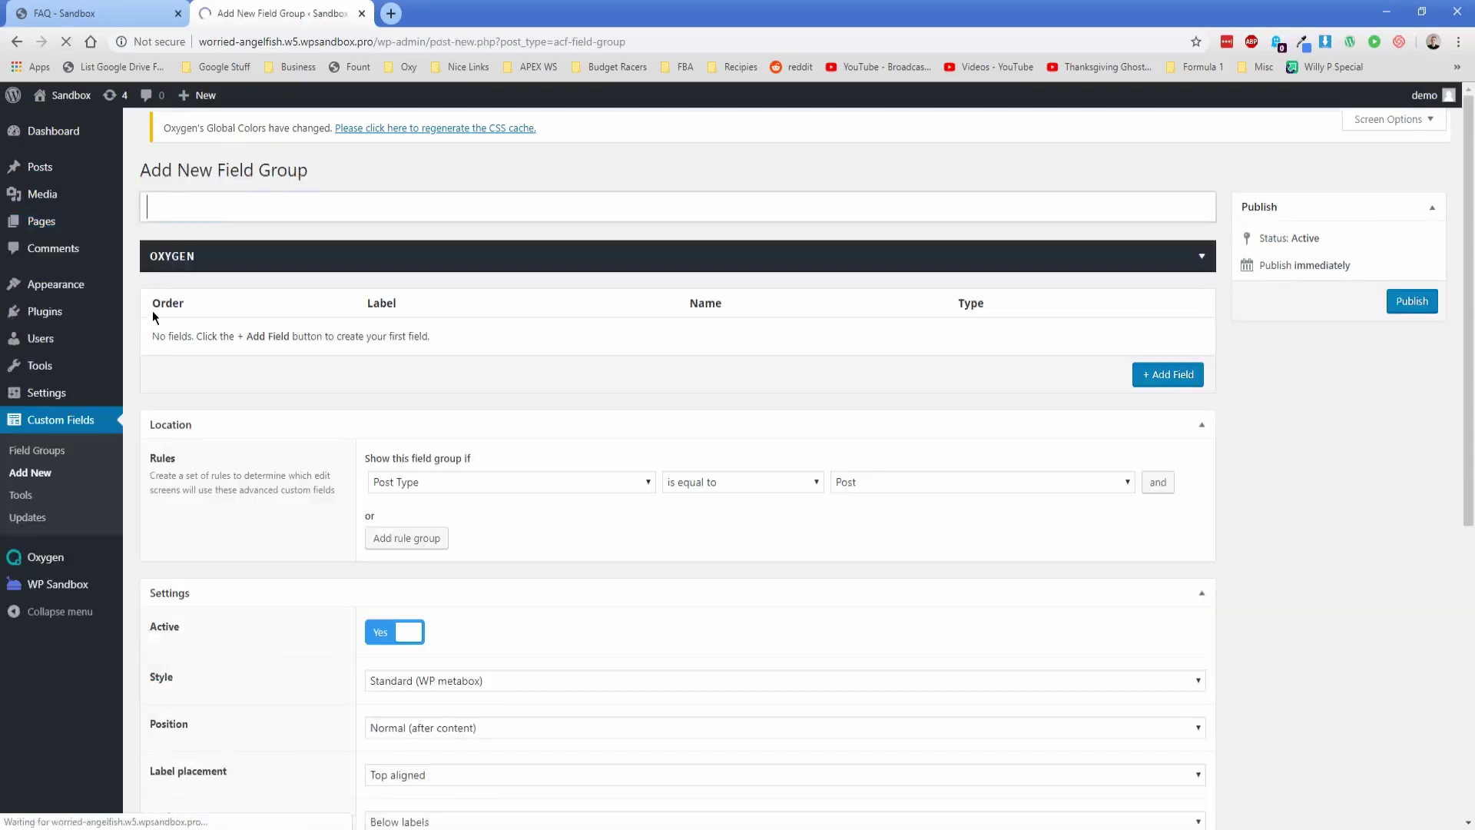
type("All faqs")
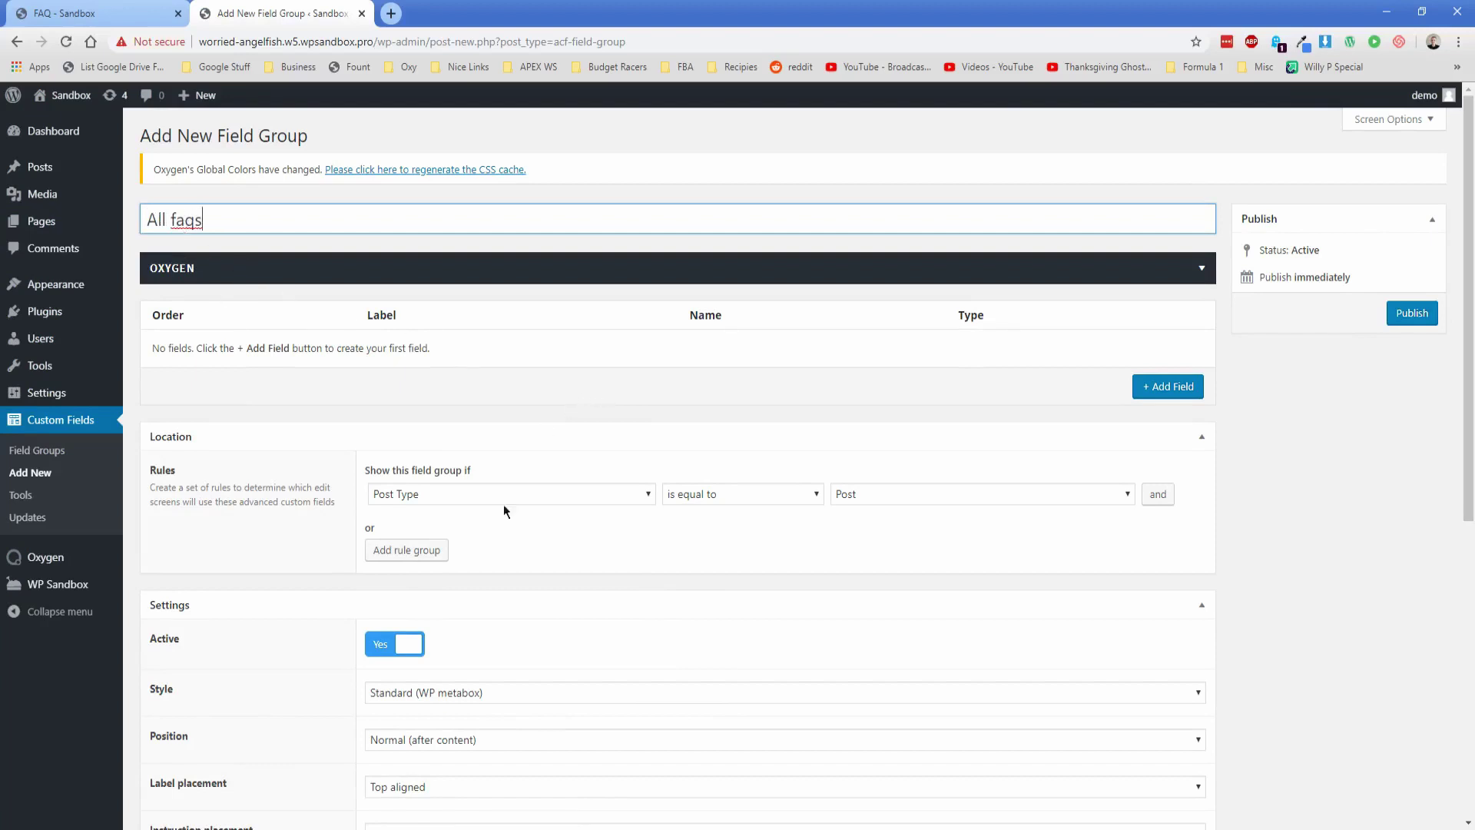
Set the location rules to show the field group when Post Type is equal to Page and Page is equal to FAQ
left_click(859, 498)
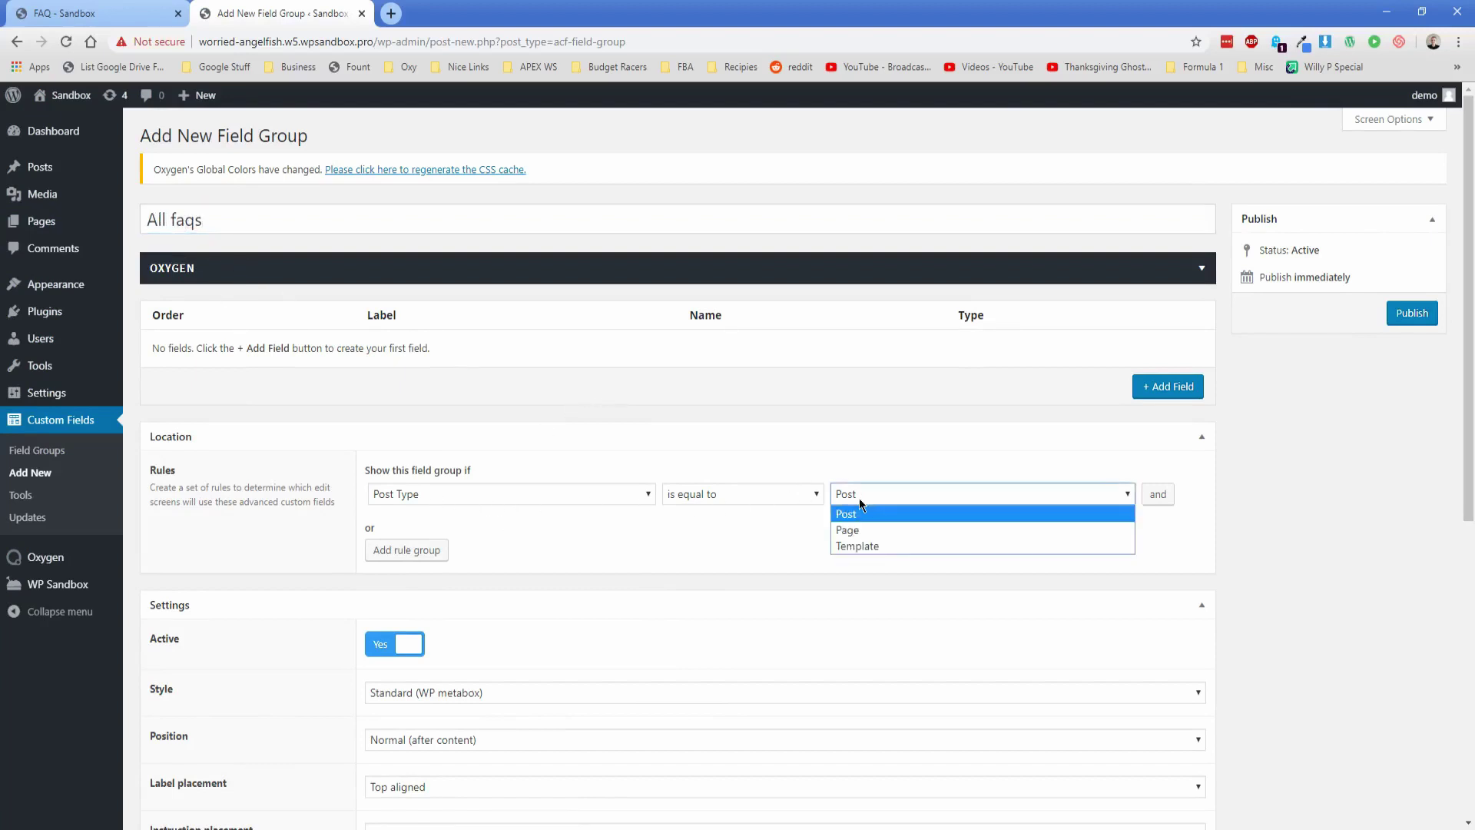
left_click(856, 530)
left_click(1156, 496)
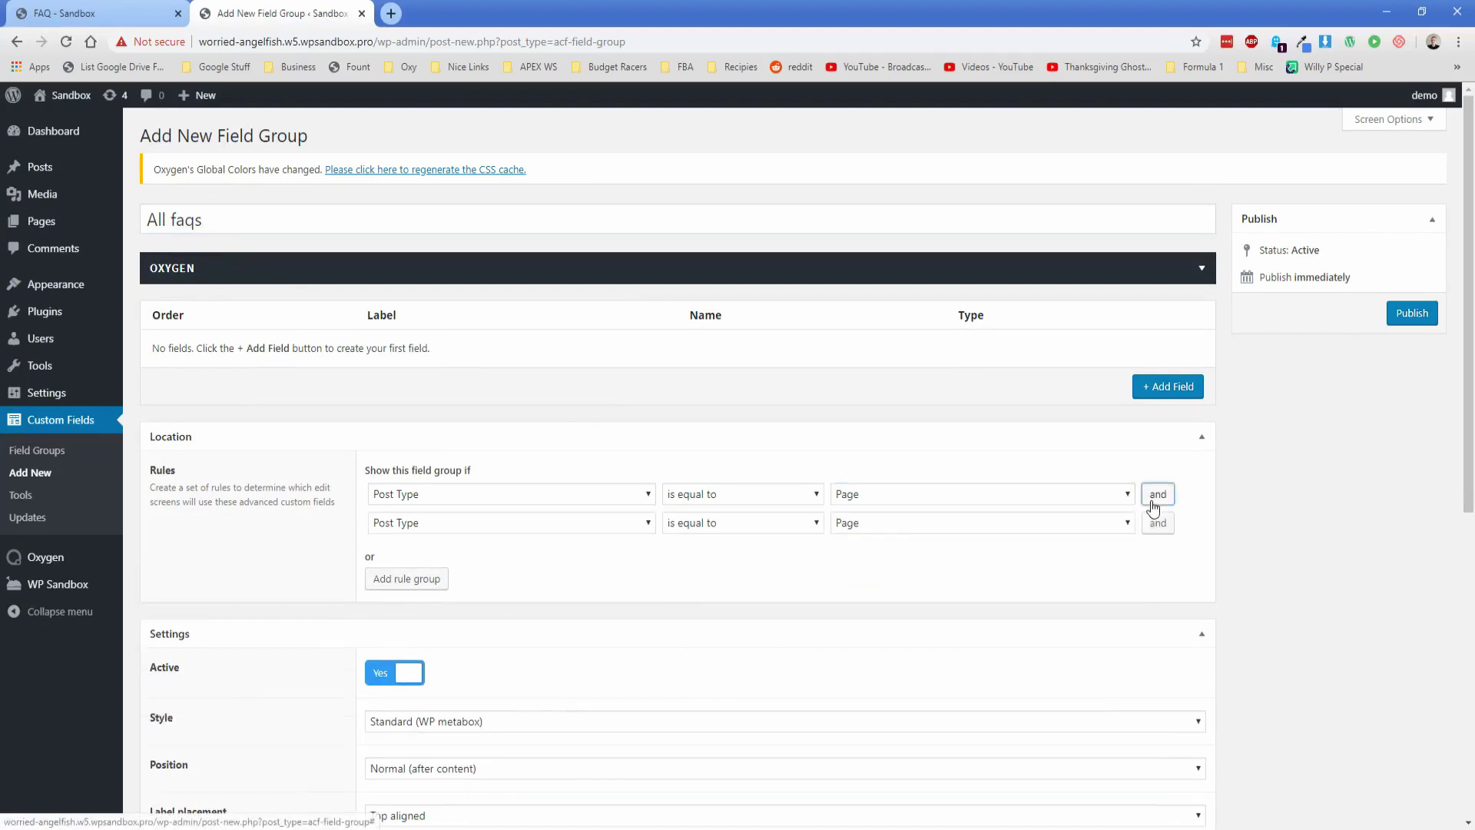
left_click(478, 522)
left_click(408, 363)
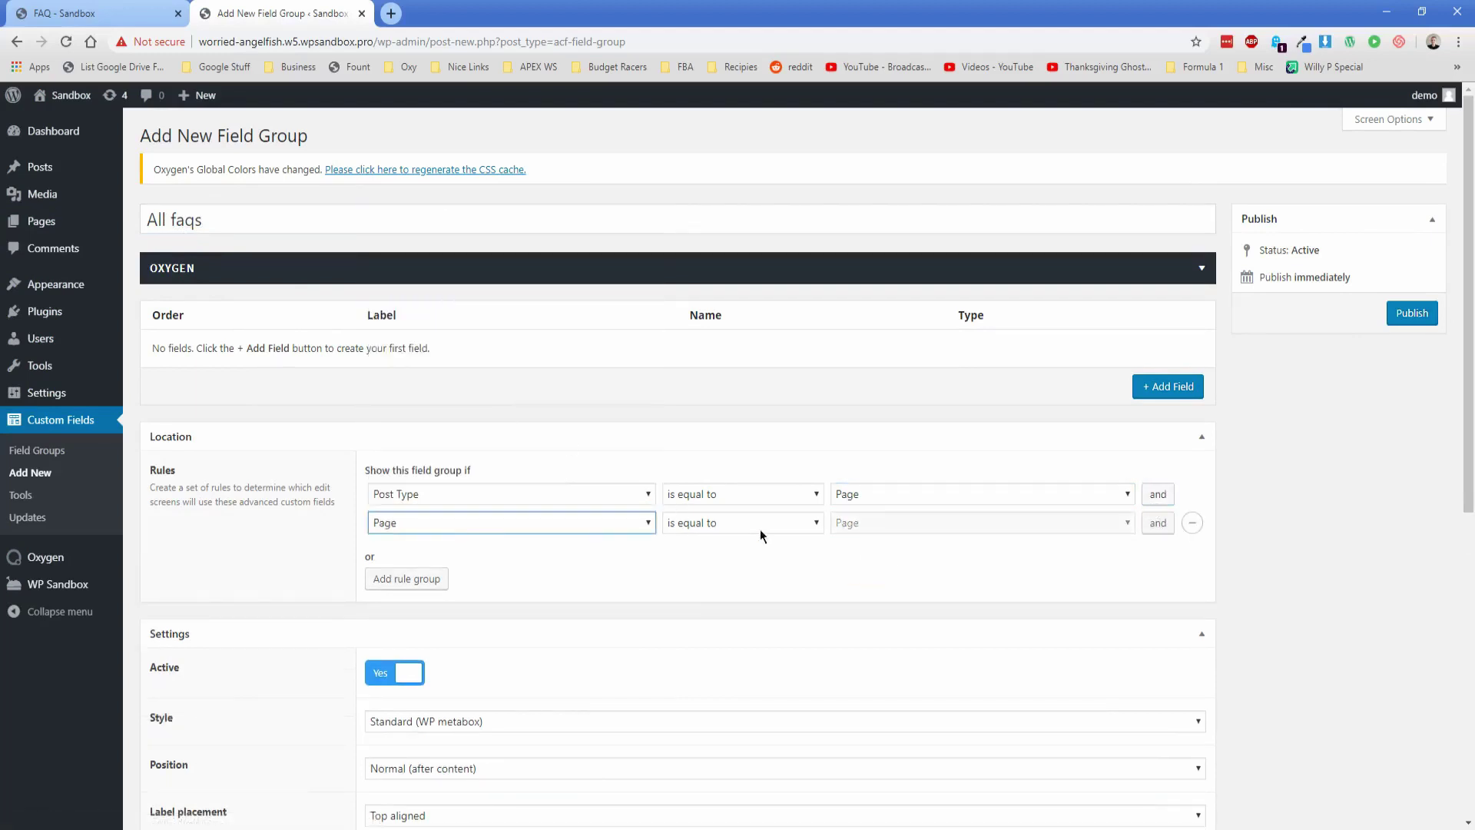
left_click(868, 524)
left_click(840, 539)
left_click(836, 546)
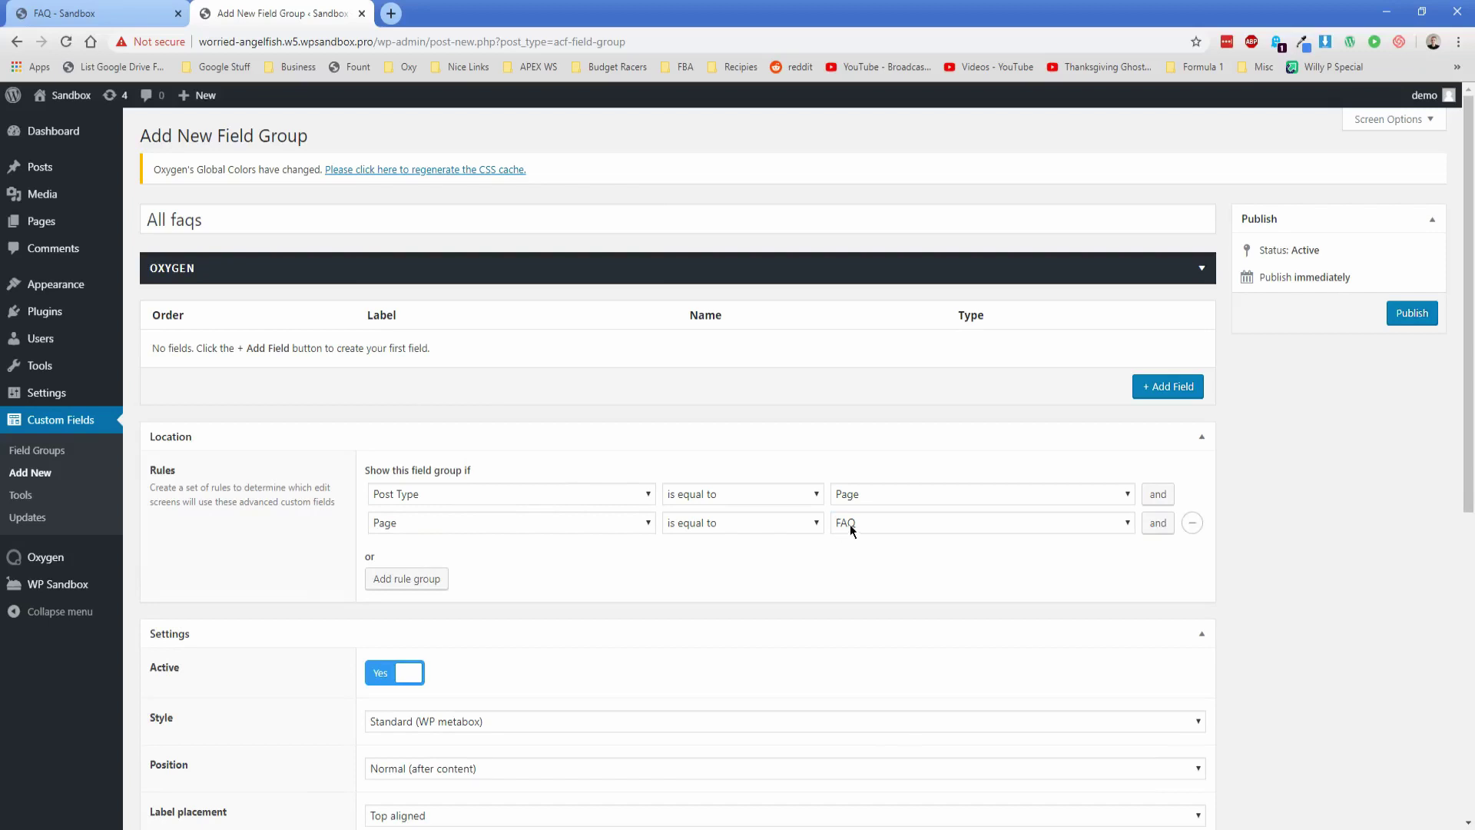
Set the field group's position to High (after title)
scroll(496, 662, "down", 1)
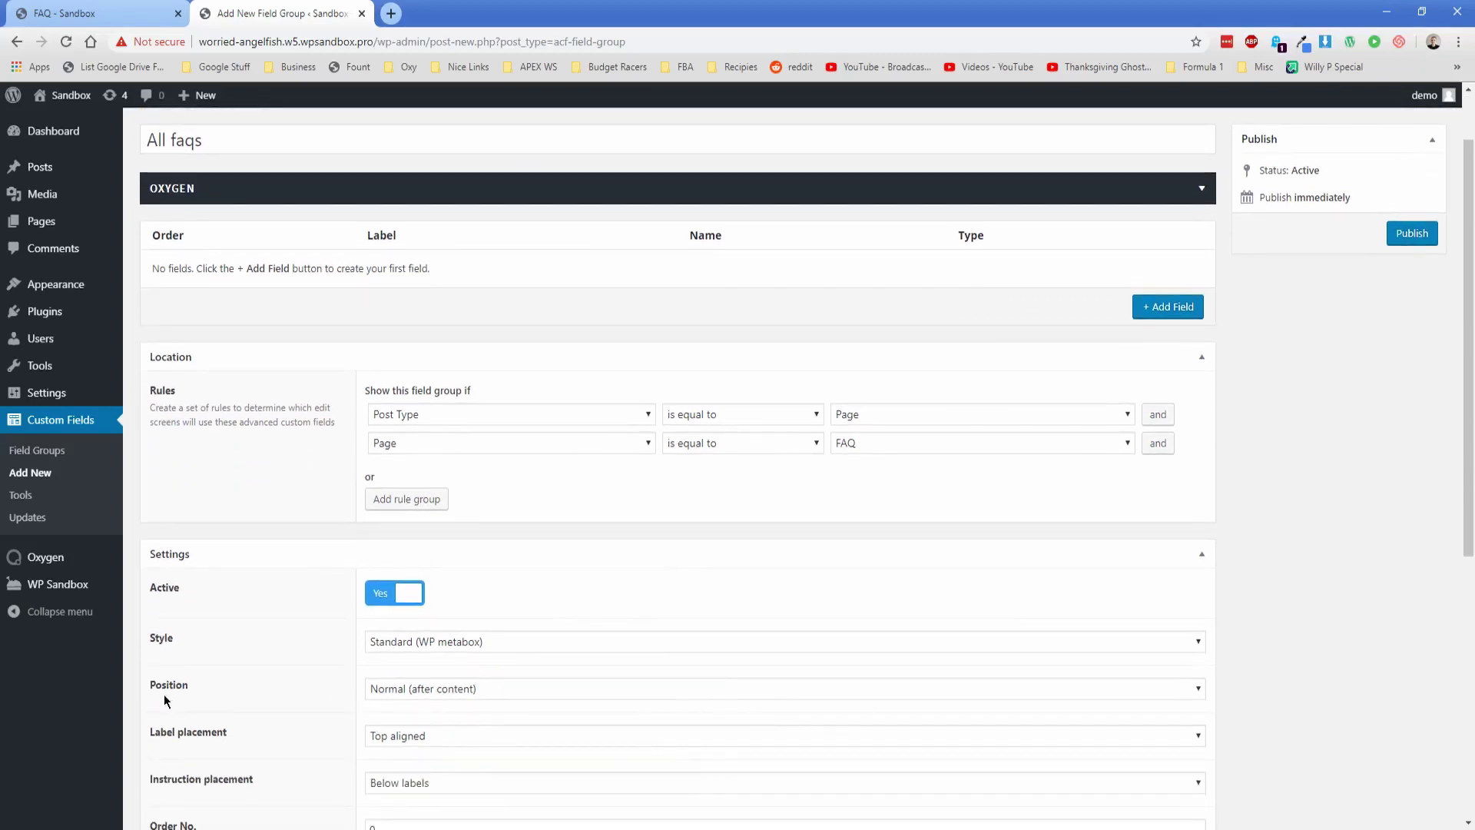
left_click(412, 693)
left_click(418, 706)
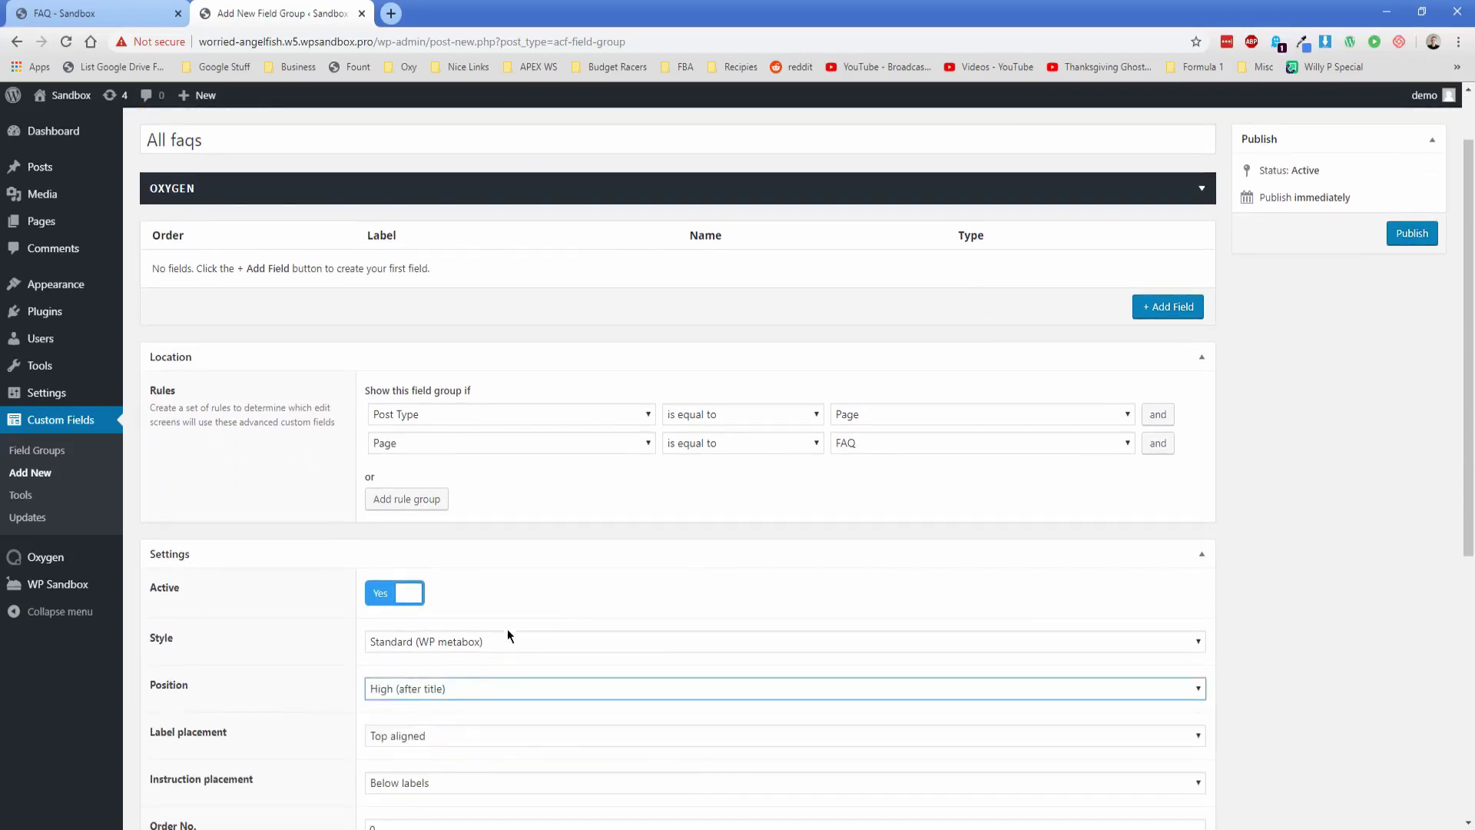
Add a field labelled "FAQs" to the group and make it a Repeater
scroll(1352, 517, "up", 1)
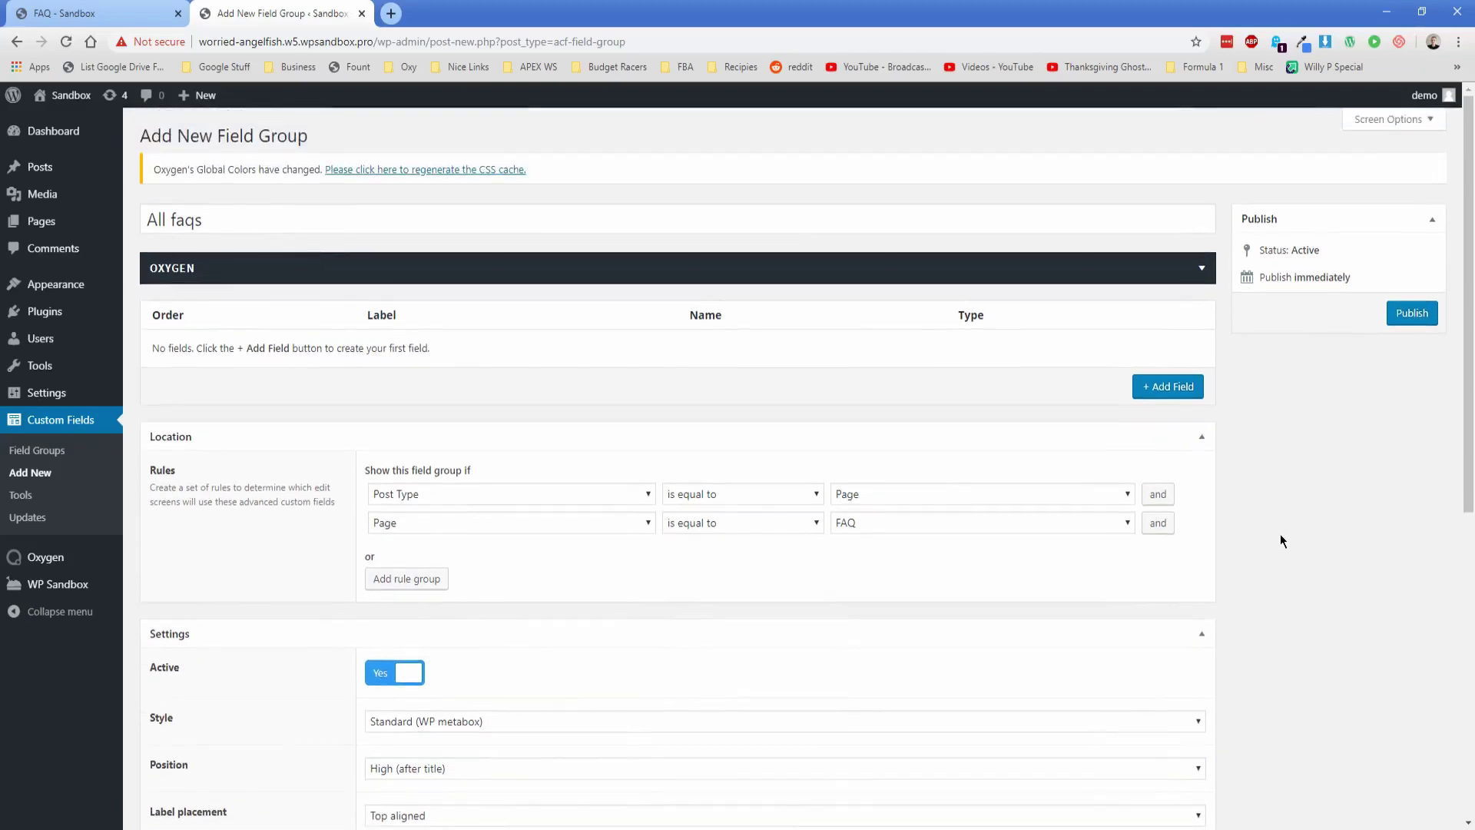
left_click(1164, 388)
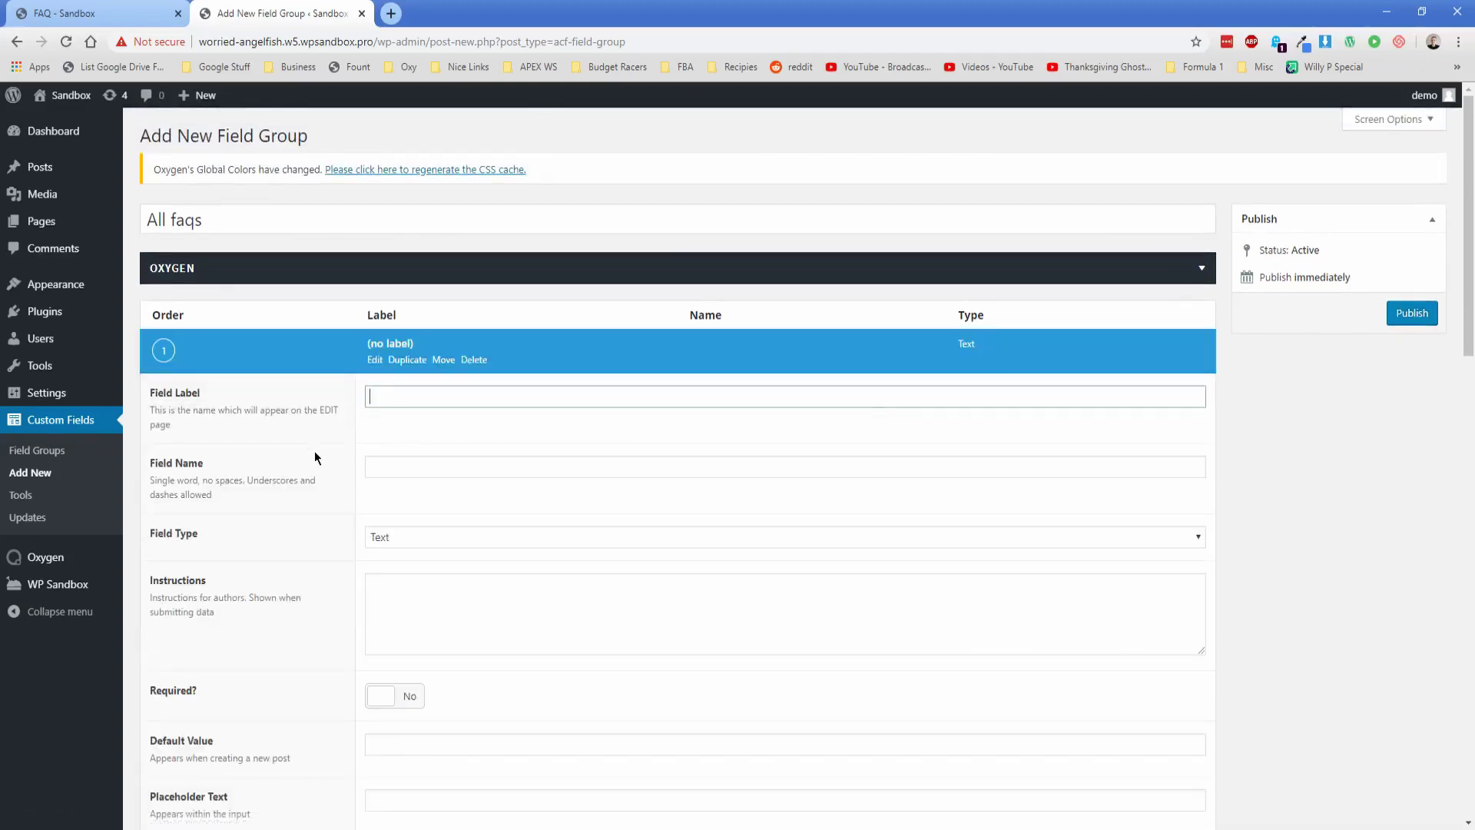
type("FAQs")
key("Tab")
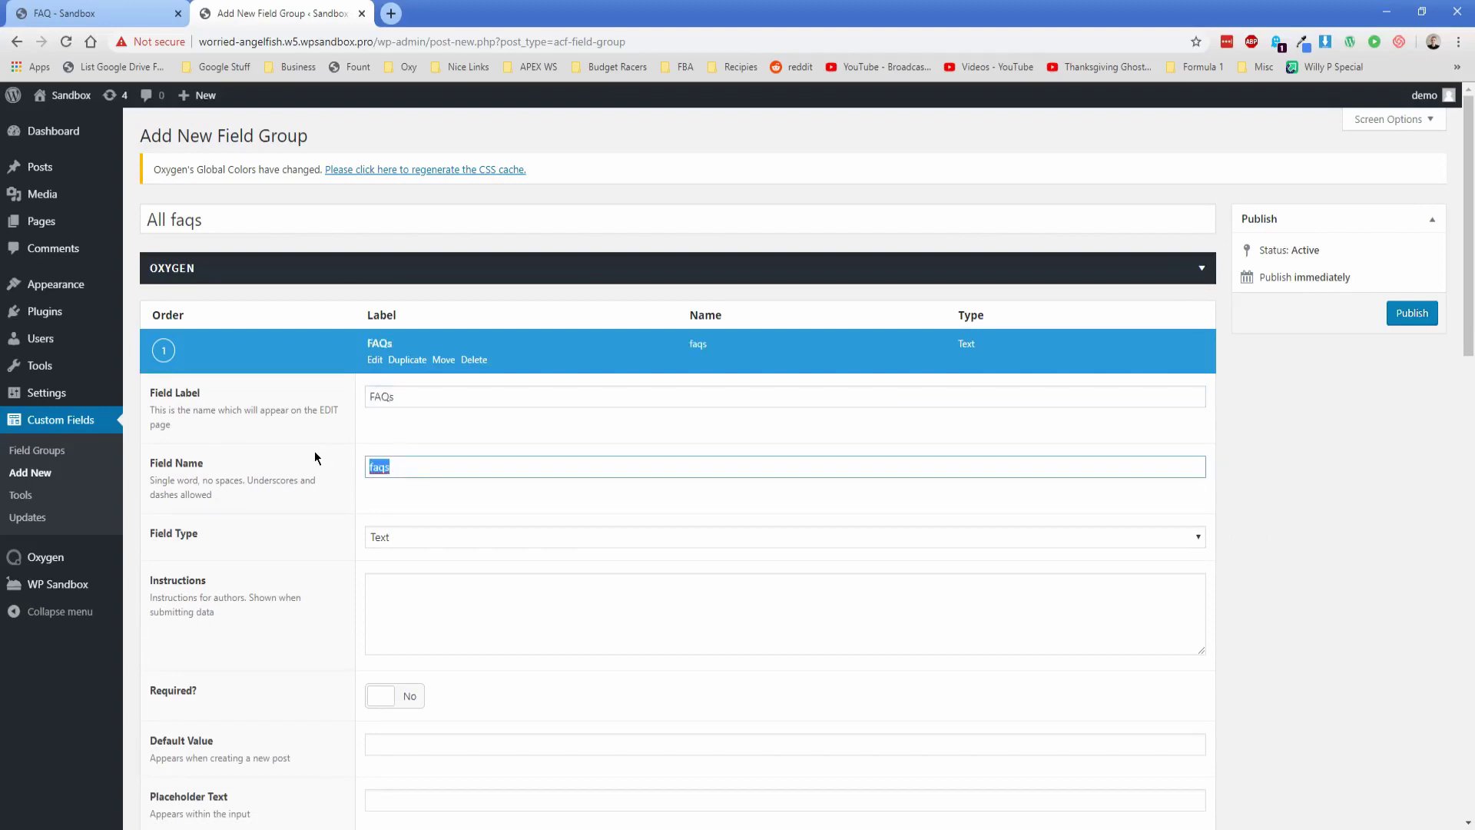
left_click(381, 536)
scroll(428, 441, "down", 5)
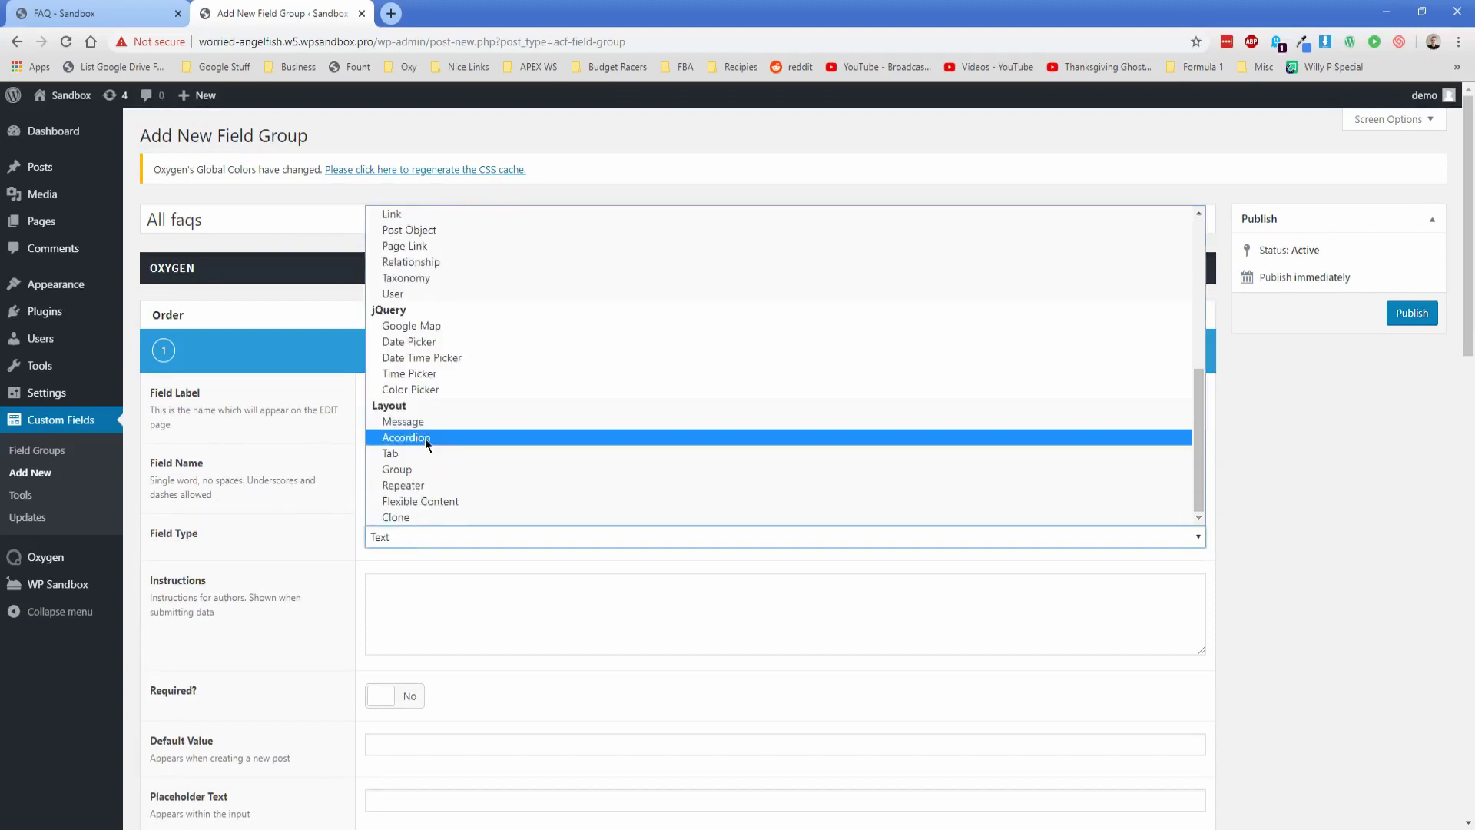
left_click(422, 489)
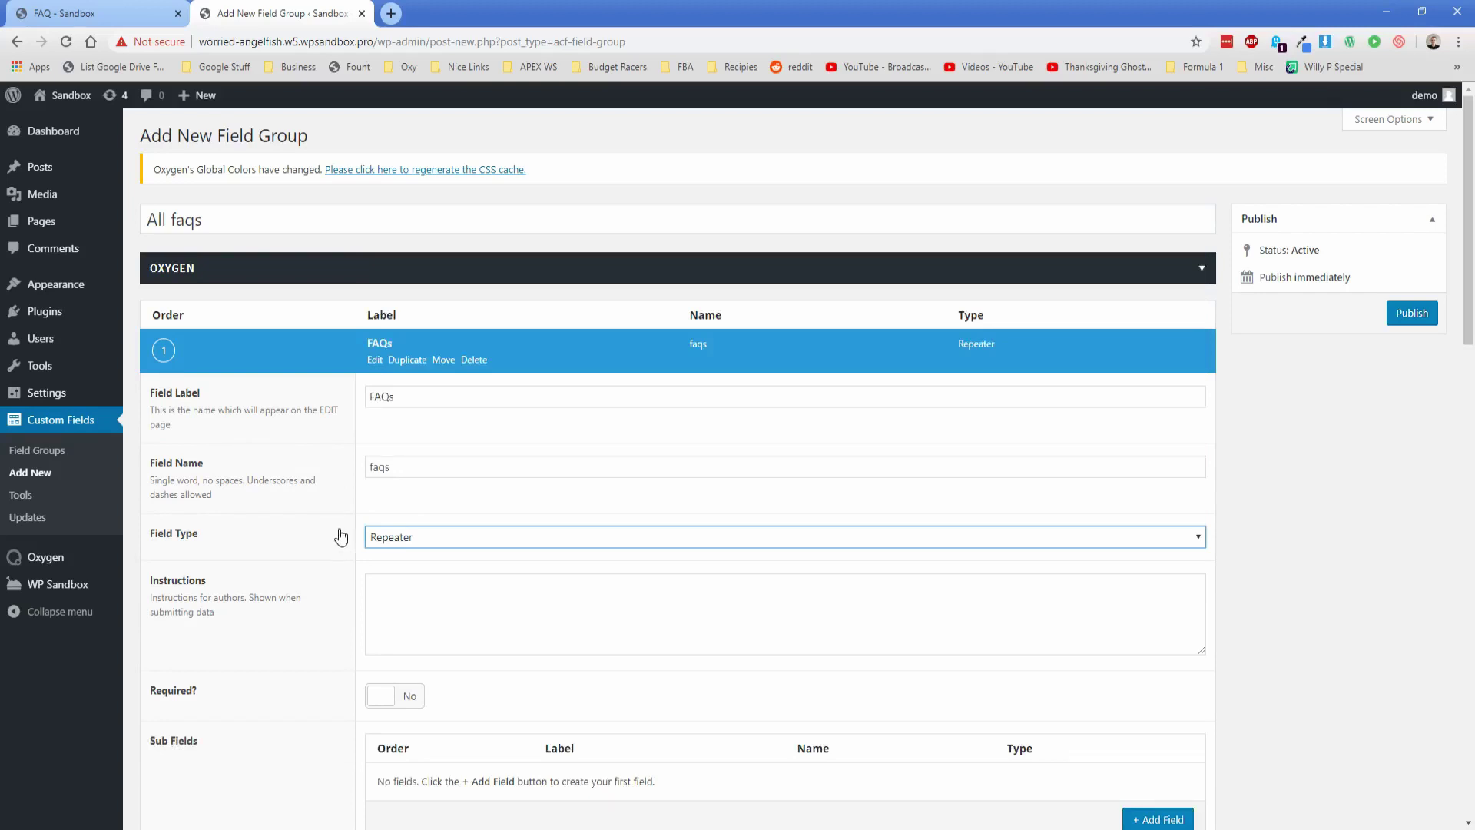
Add a text sub field labelled "Question" to the FAQs repeater
scroll(322, 538, "down", 3)
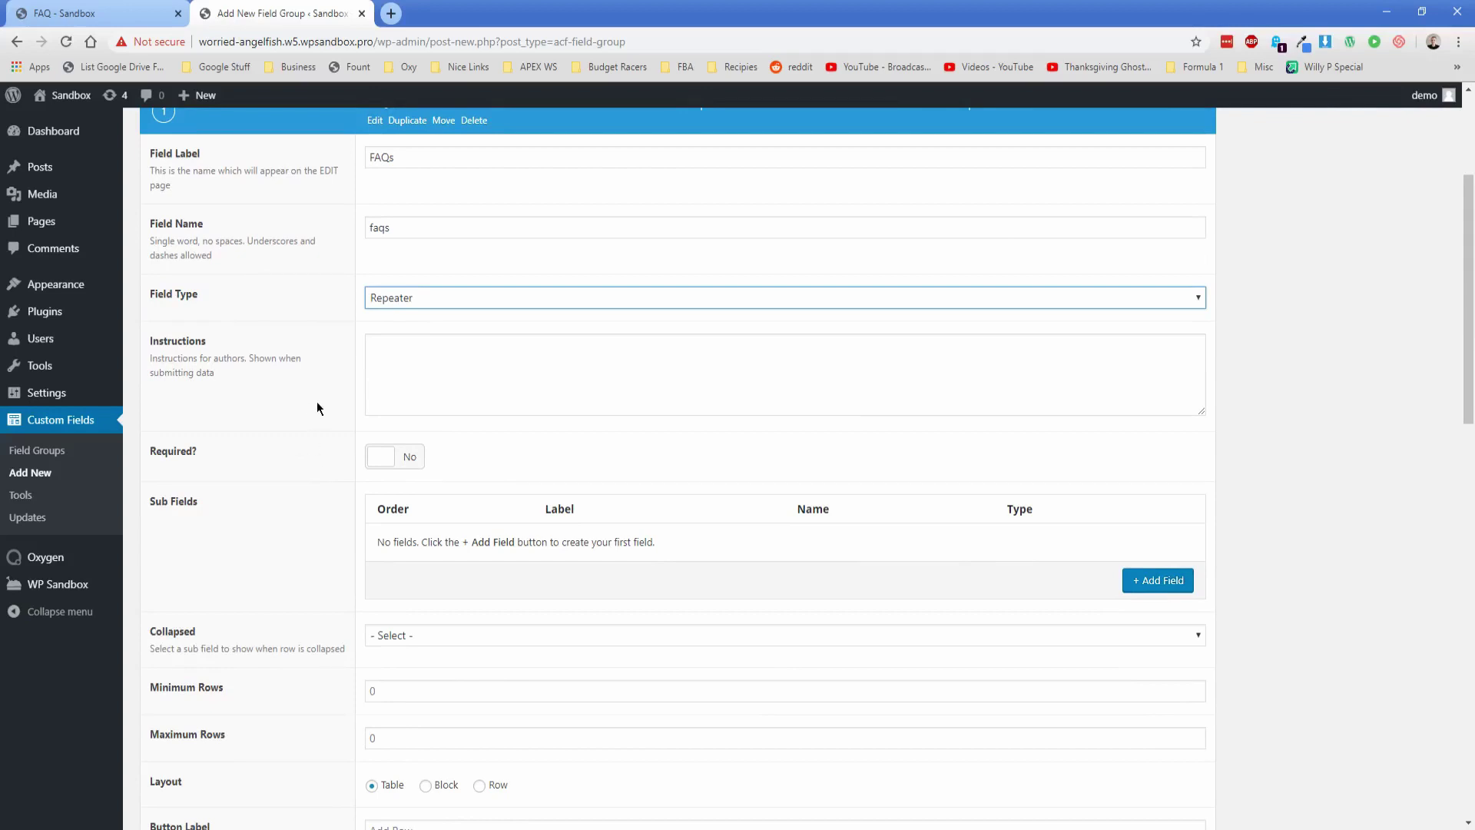
scroll(305, 459, "down", 3)
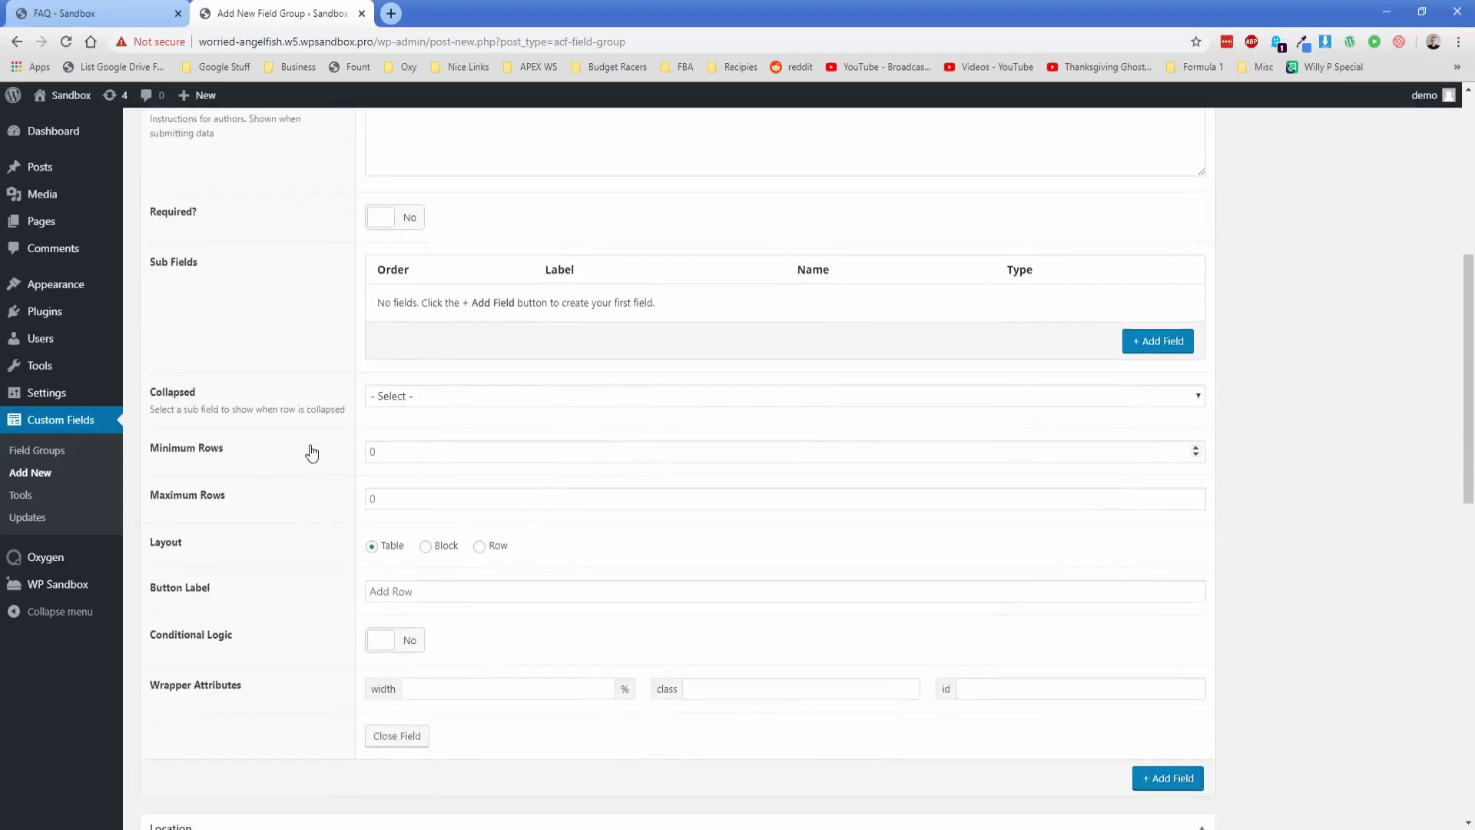
left_click(1143, 343)
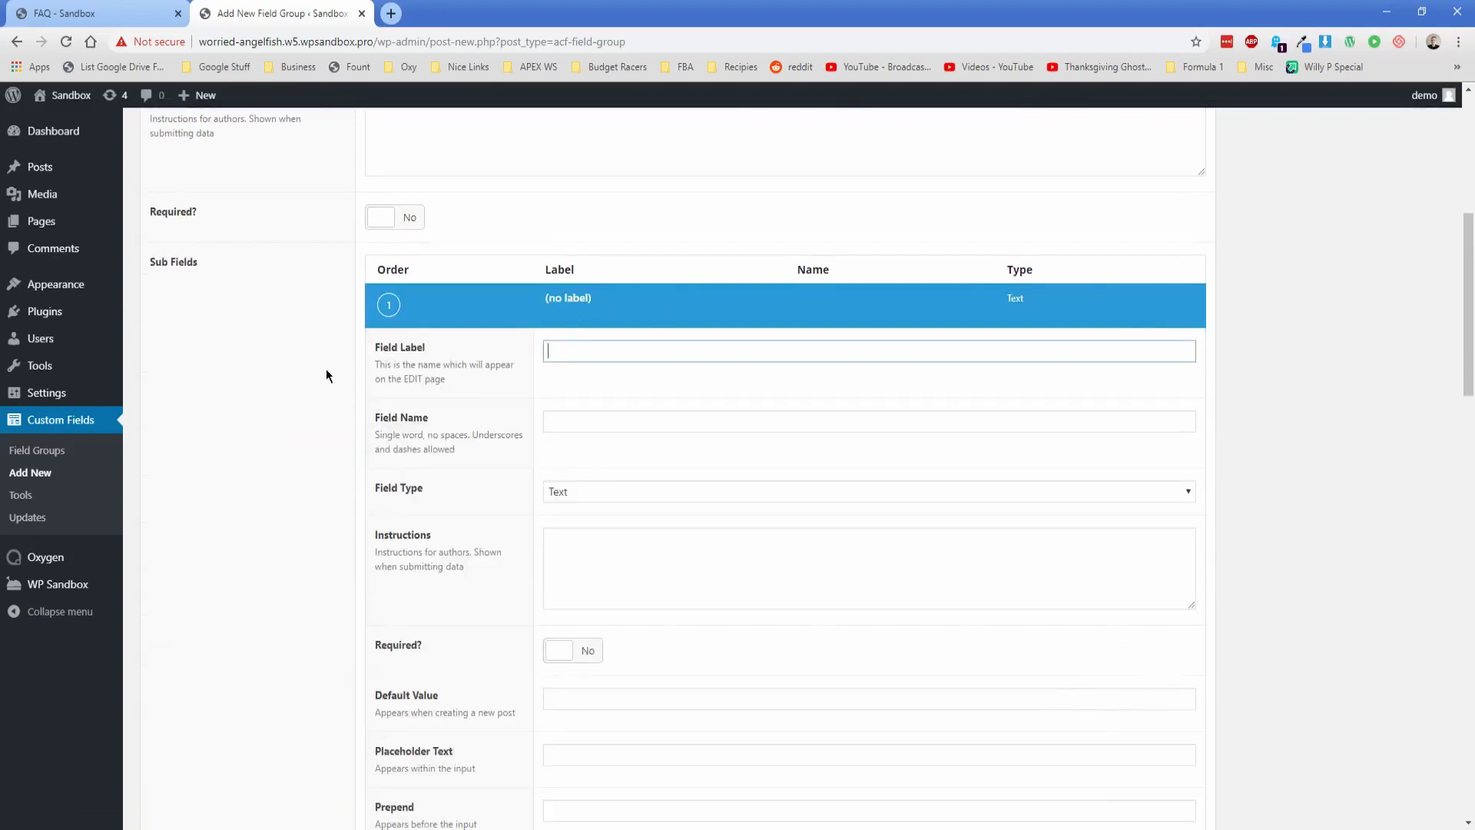
type("Question")
key("Tab")
Add a second sub field labelled "Answer" to the repeater with the field type Wysiwyg Editor
scroll(325, 403, "down", 8)
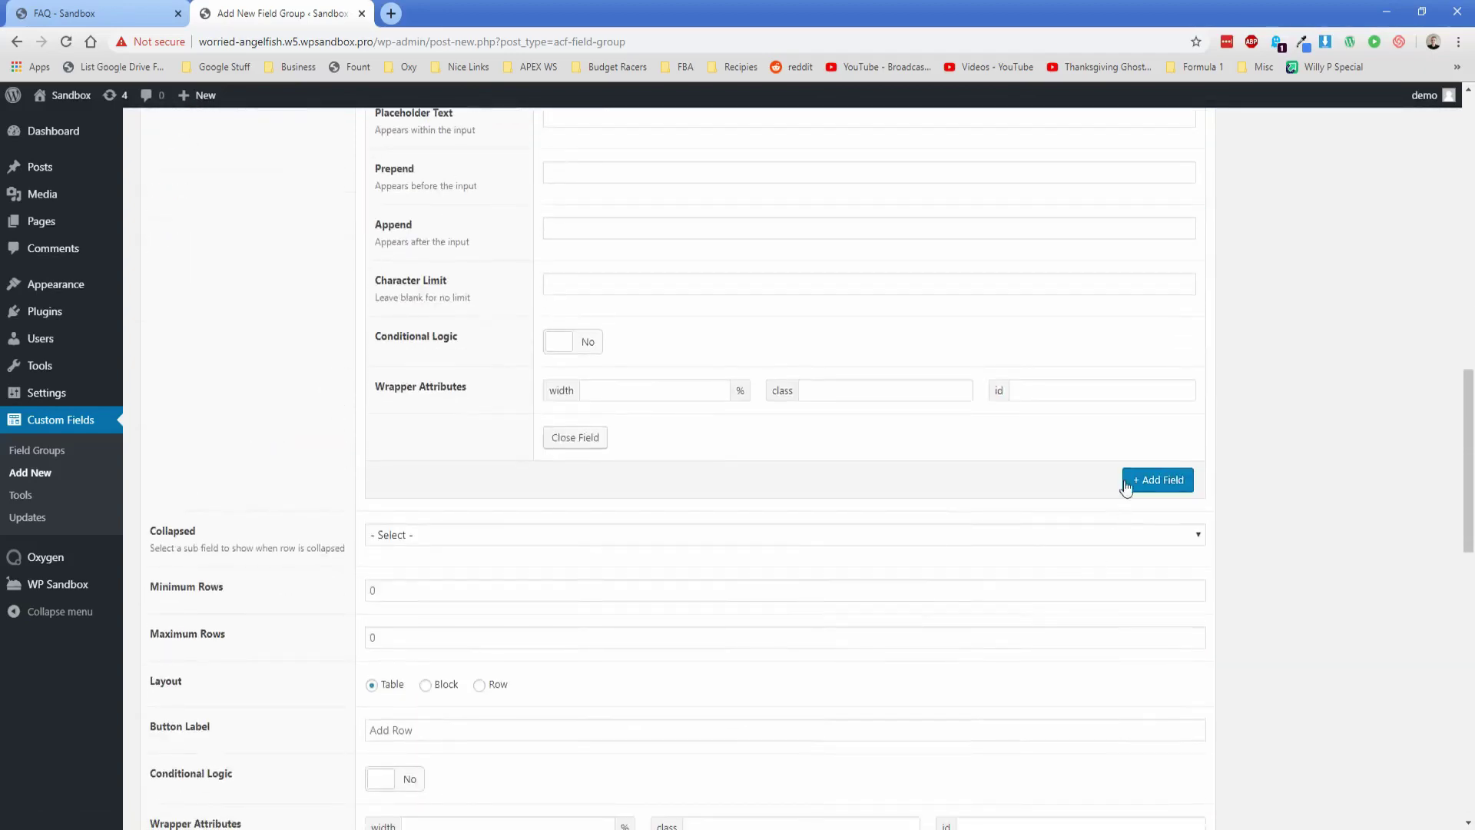
left_click(1138, 482)
type("Answr")
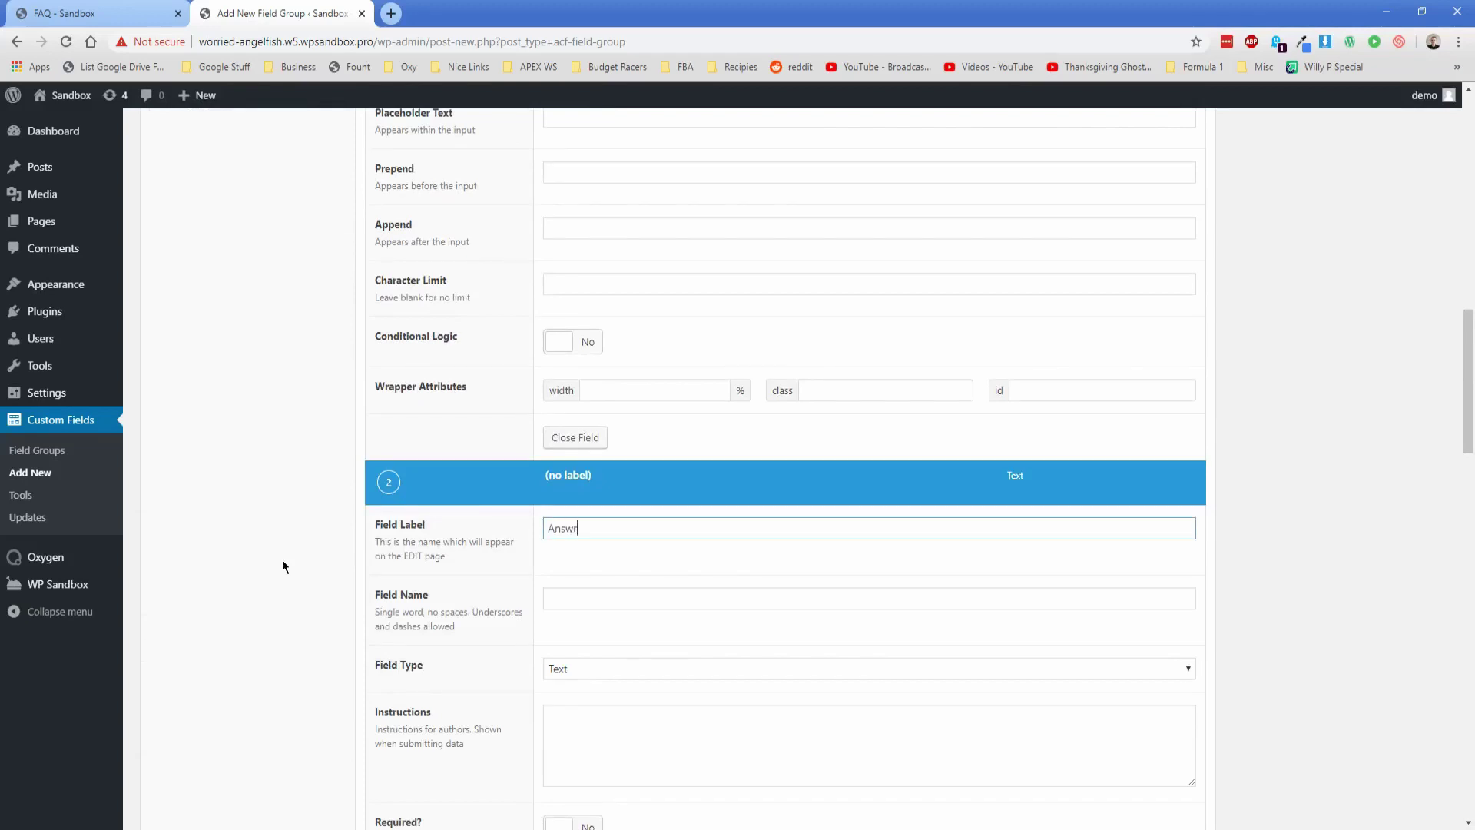
key("BackSpace")
type("er")
key("Tab")
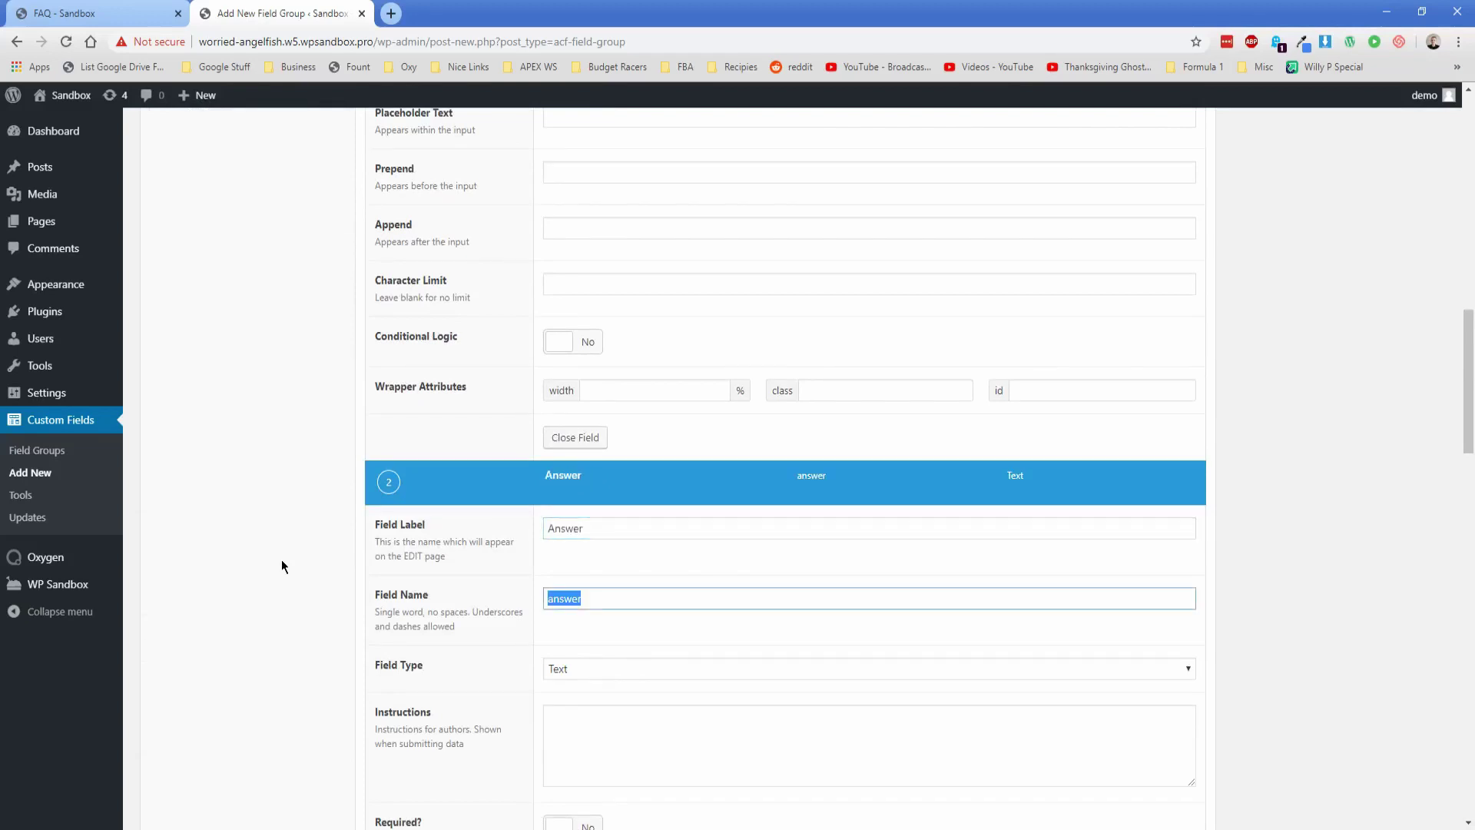
scroll(292, 538, "down", 3)
left_click(570, 430)
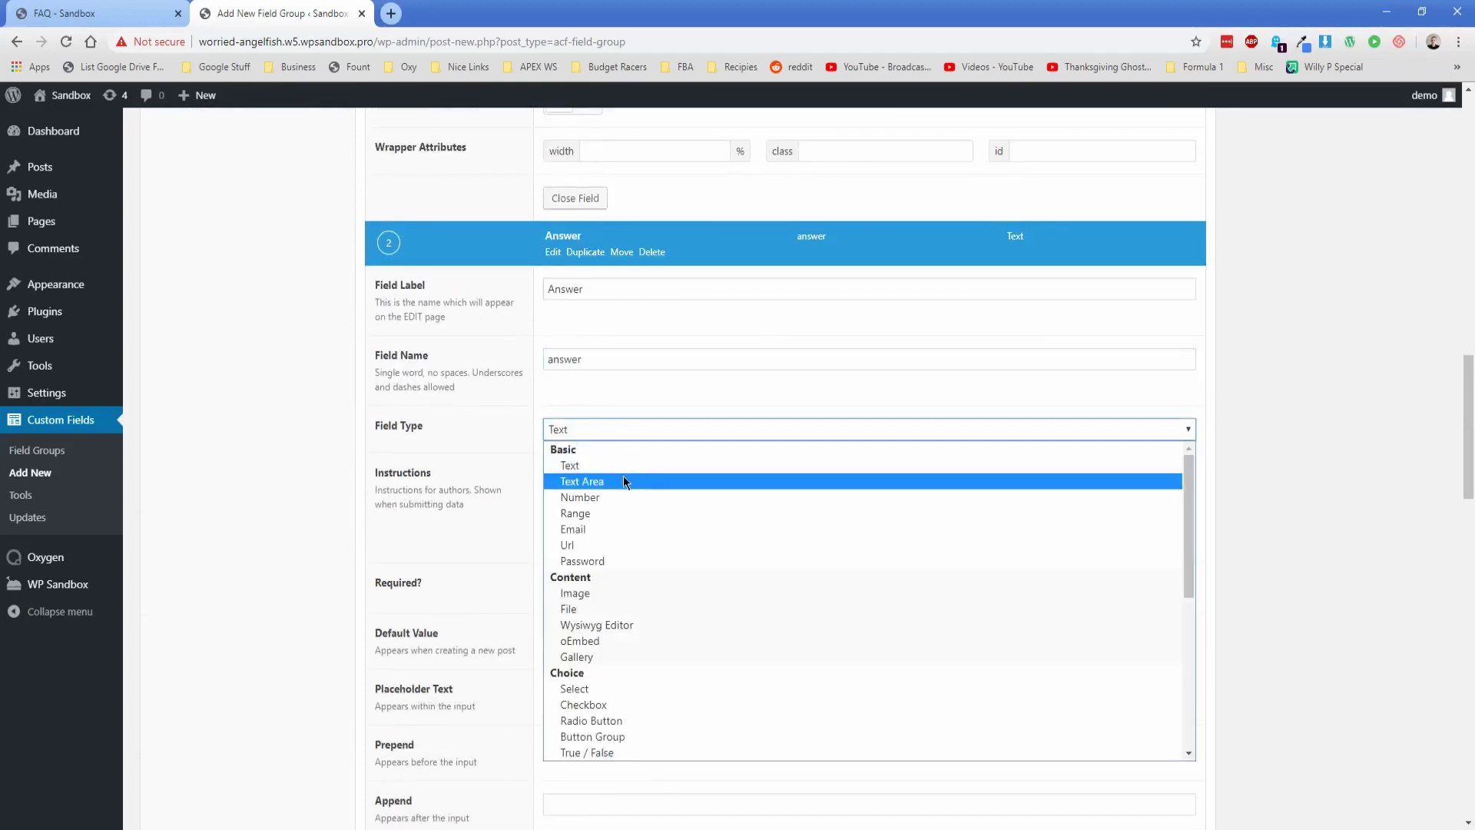
left_click(597, 625)
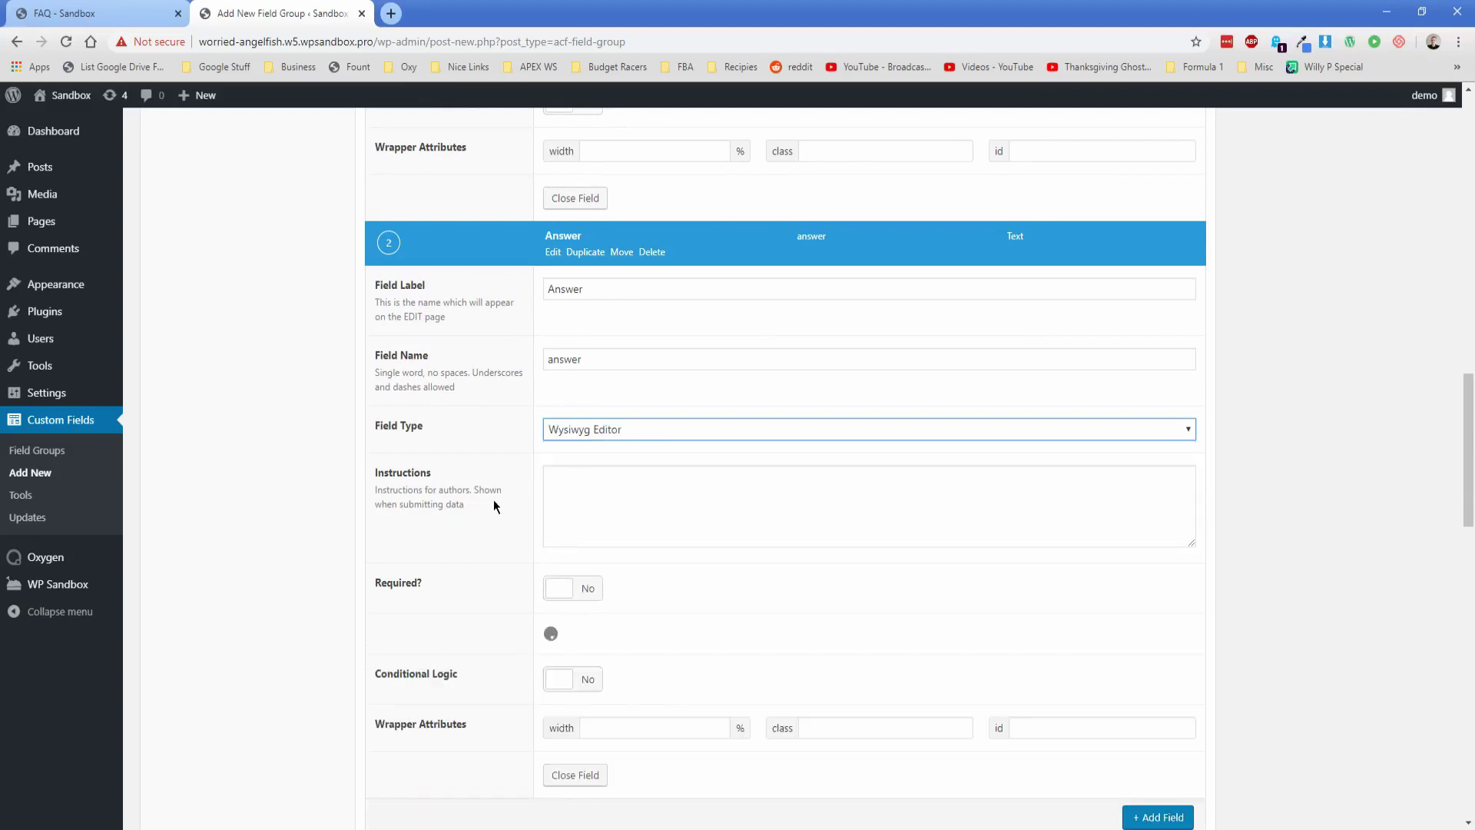
Set the Answer field's editor toolbar to Basic and its tabs to Visual & Text
scroll(481, 483, "down", 3)
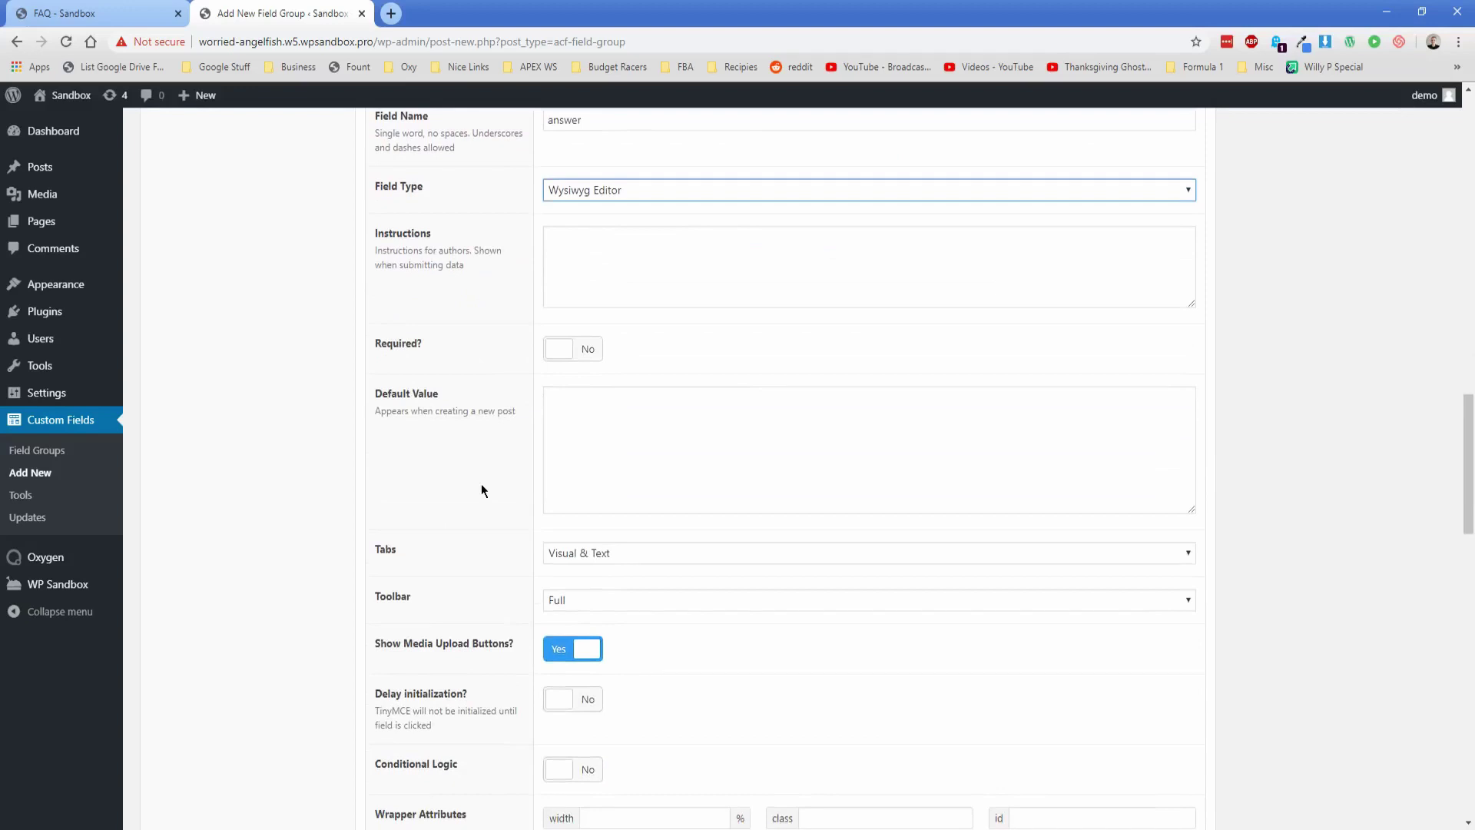
left_click(582, 598)
left_click(588, 637)
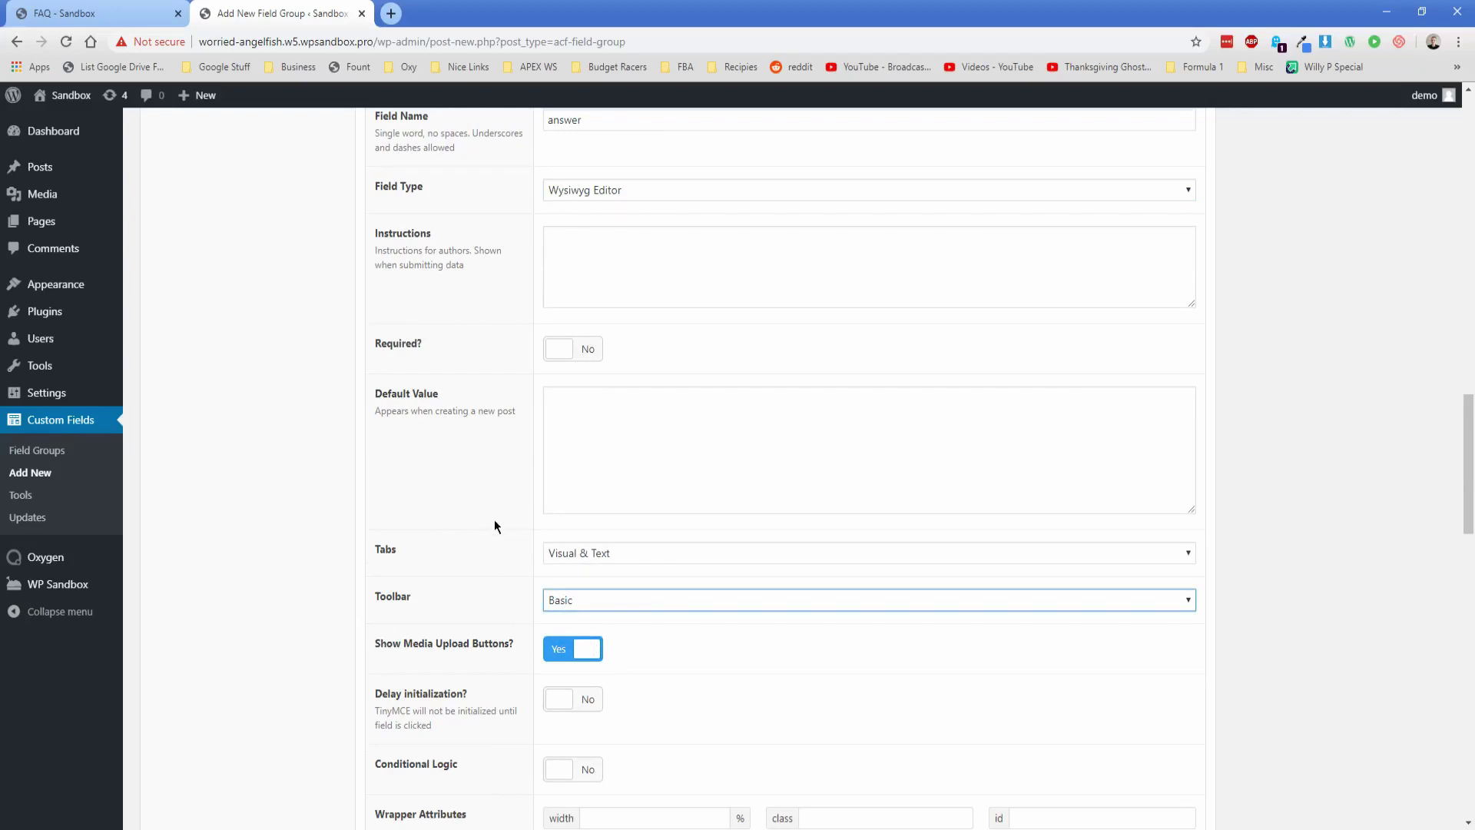
scroll(484, 543, "down", 2)
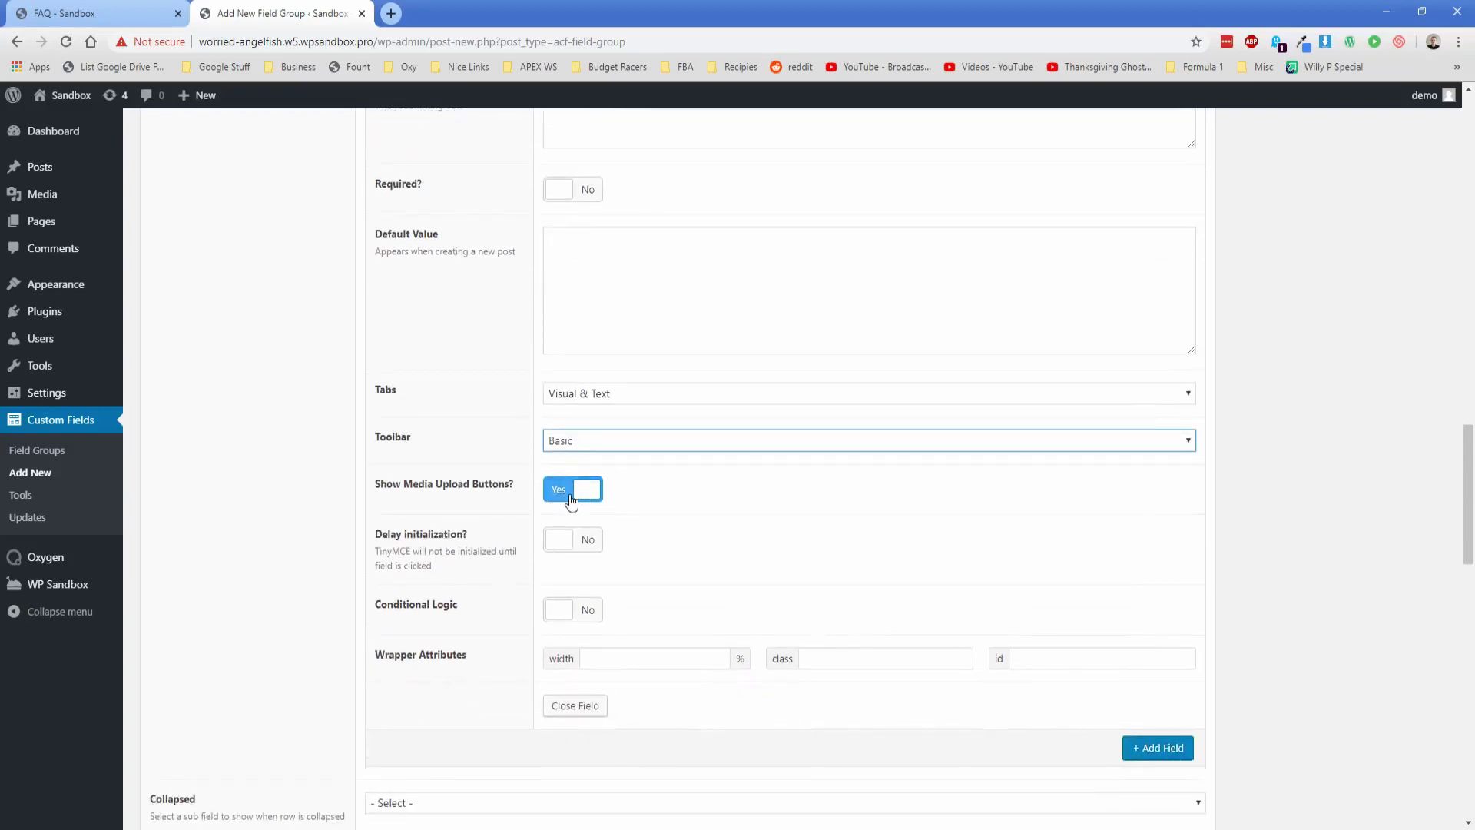
left_click(603, 392)
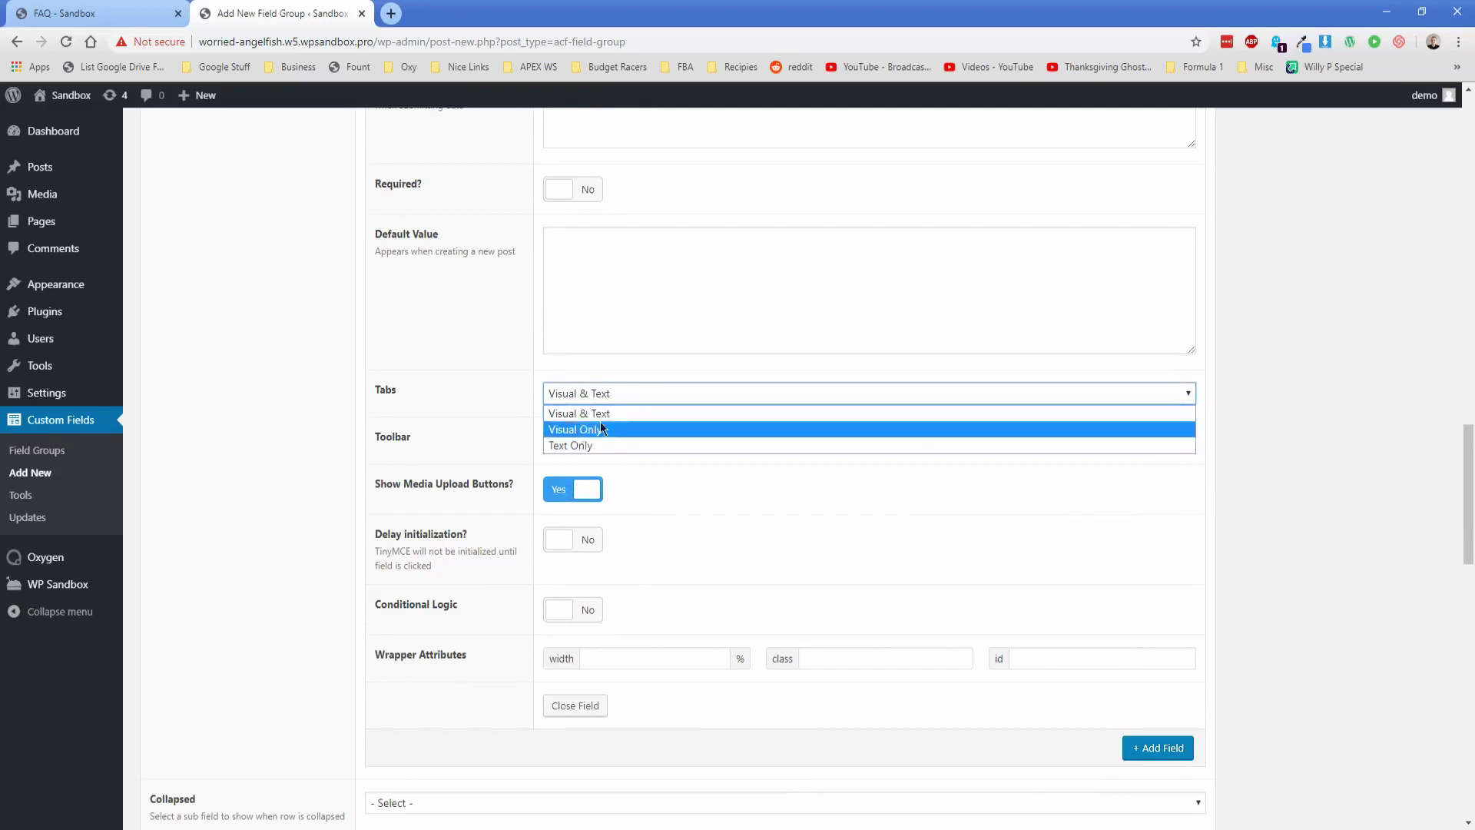
left_click(604, 414)
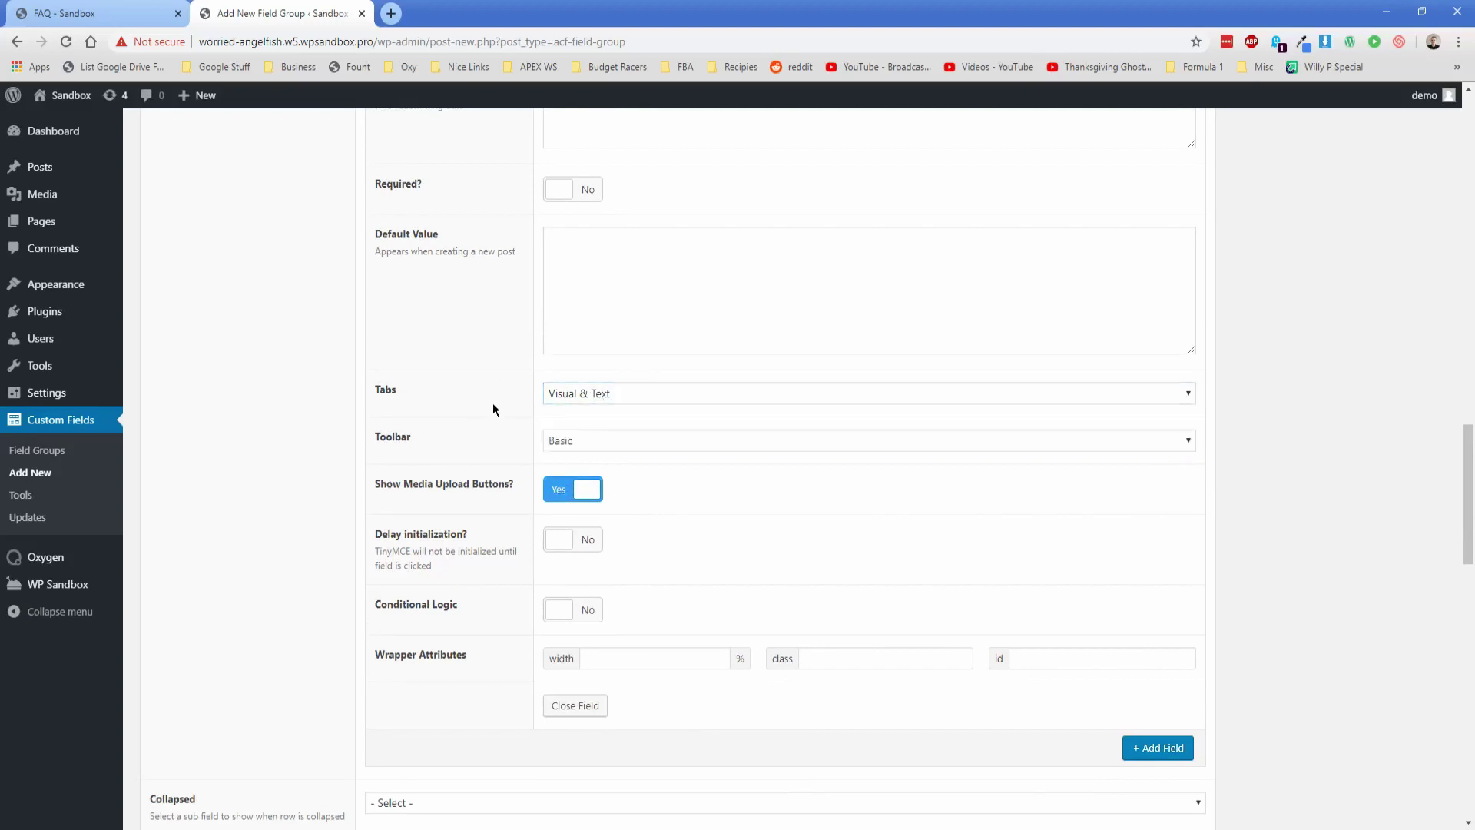
Set the FAQs repeater's layout to Row and its button label to "Add FAQ"
scroll(504, 438, "down", 6)
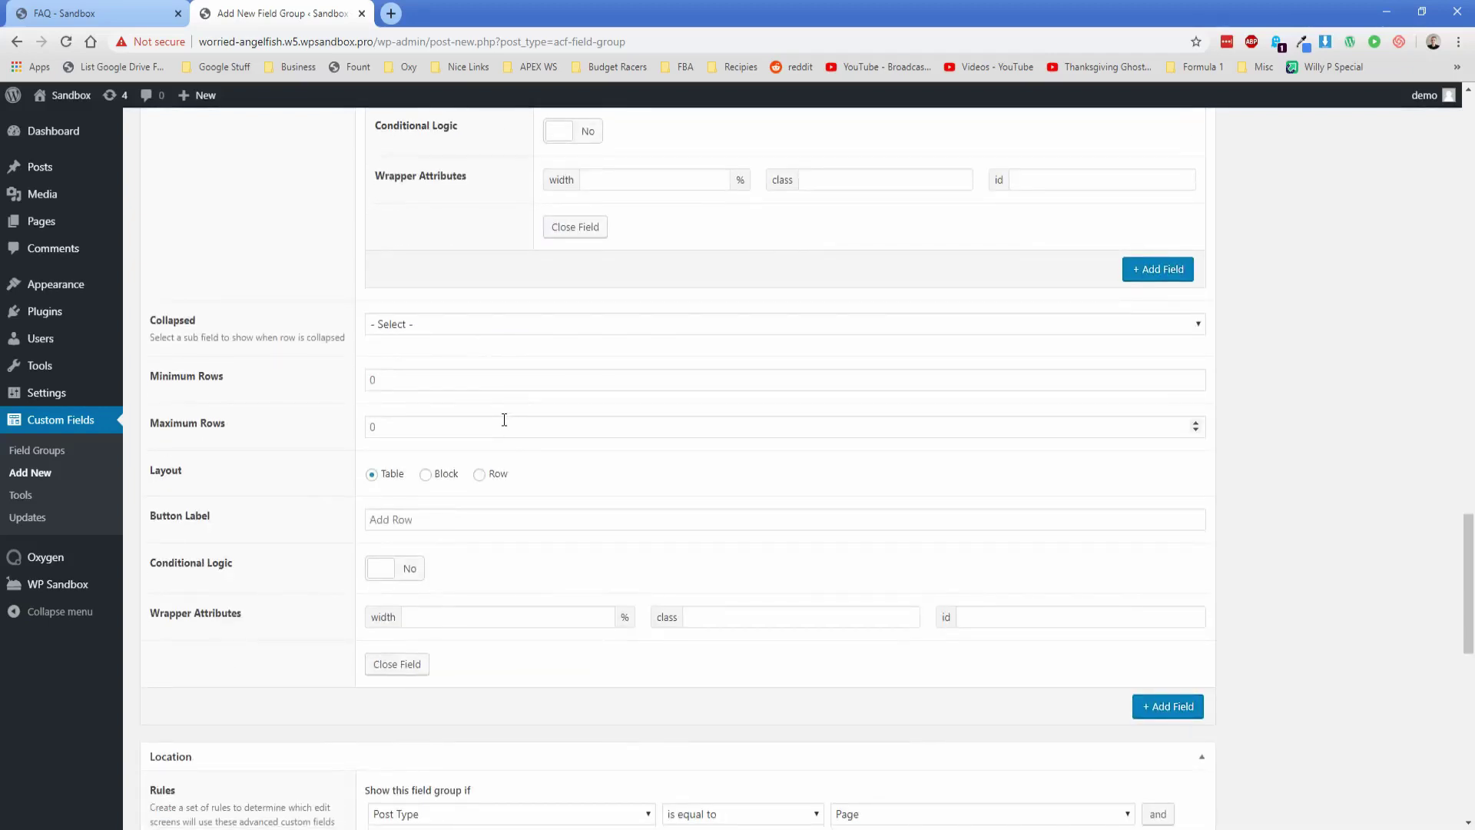
left_click(479, 475)
left_click(501, 513)
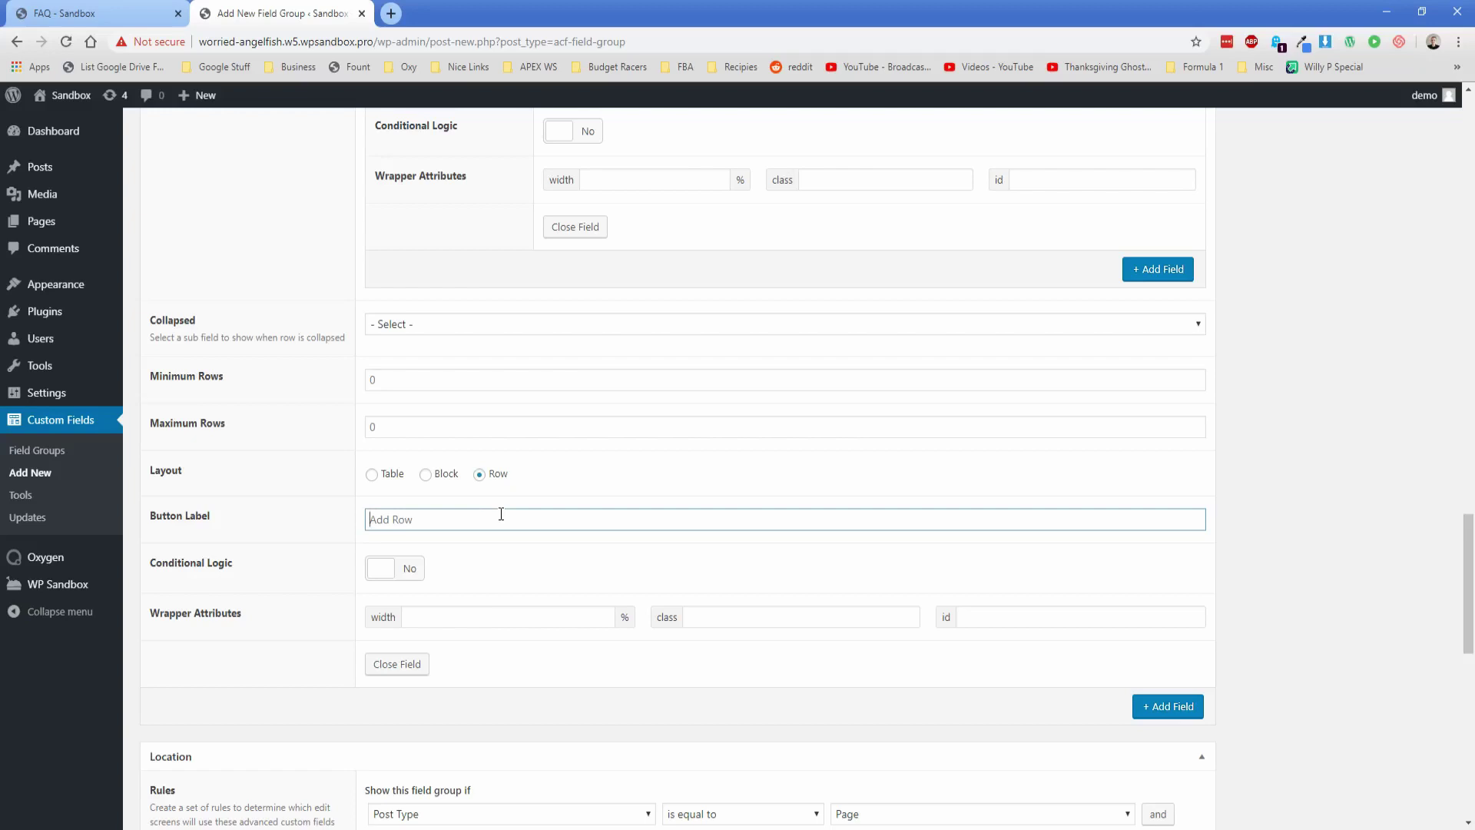
type("Add FAQ")
scroll(1316, 615, "up", 20)
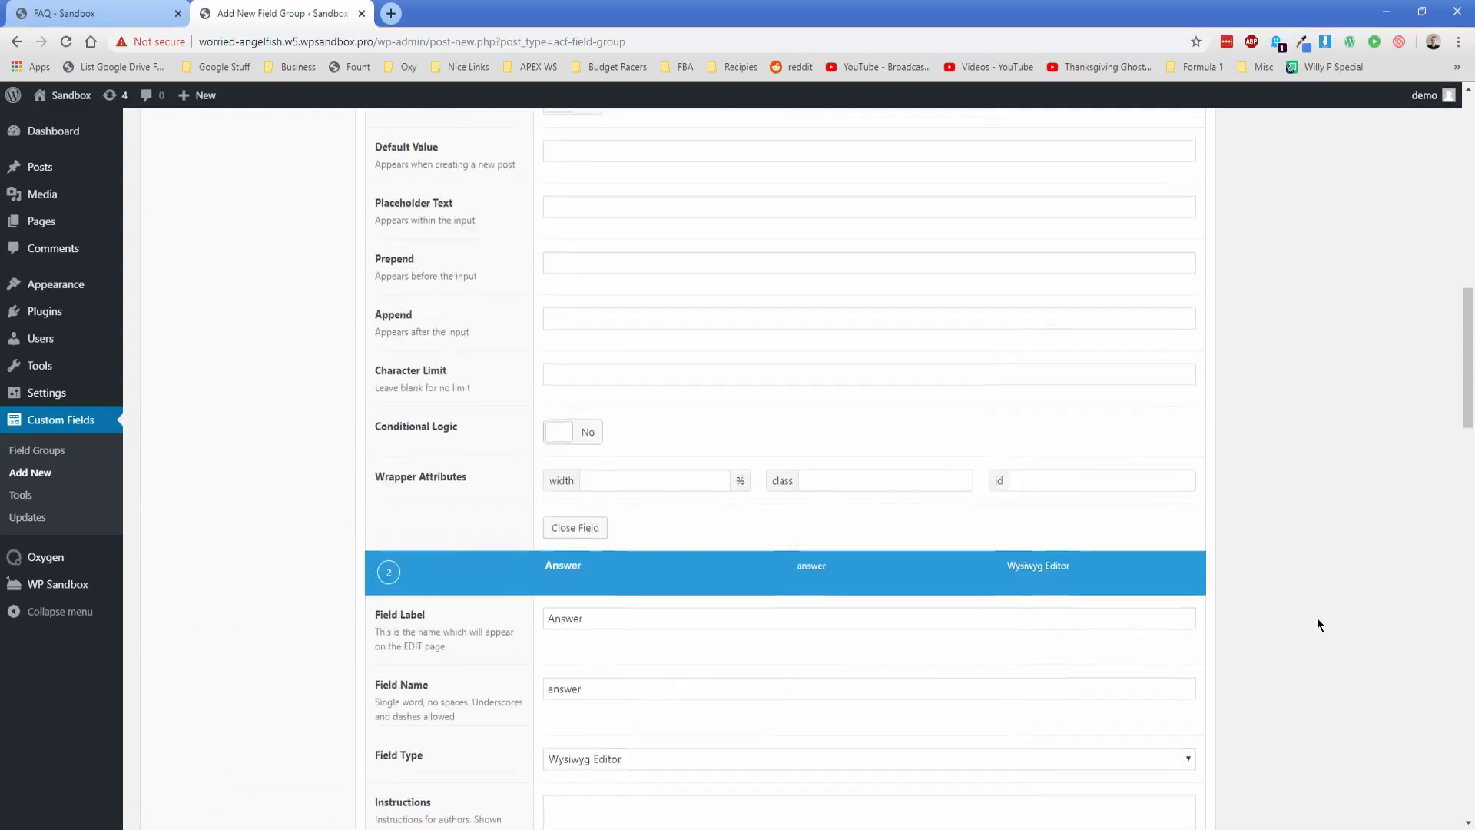
Publish the "All faqs" field group and open the FAQ page for editing
left_click(1431, 319)
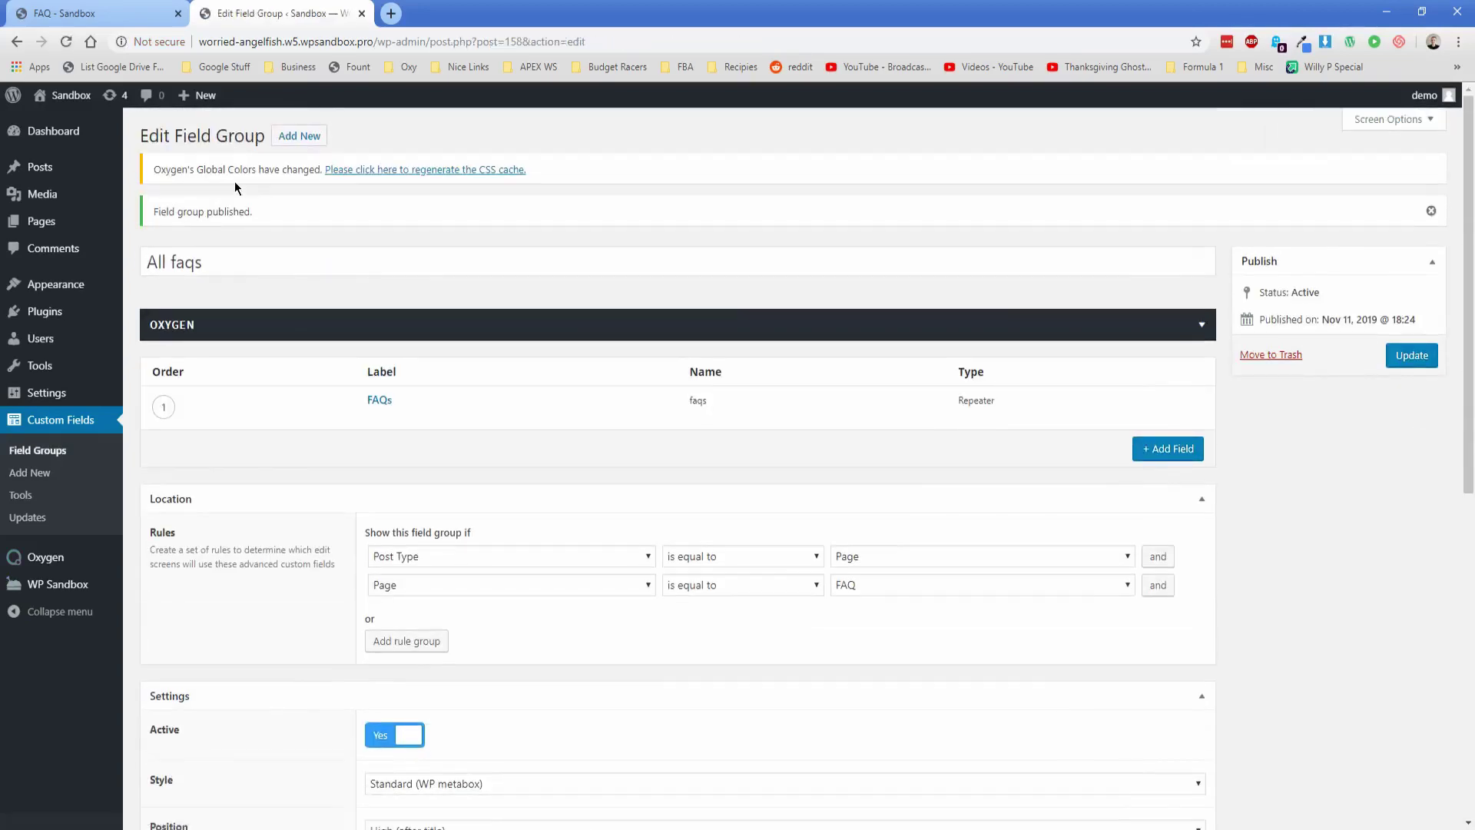
left_click(60, 223)
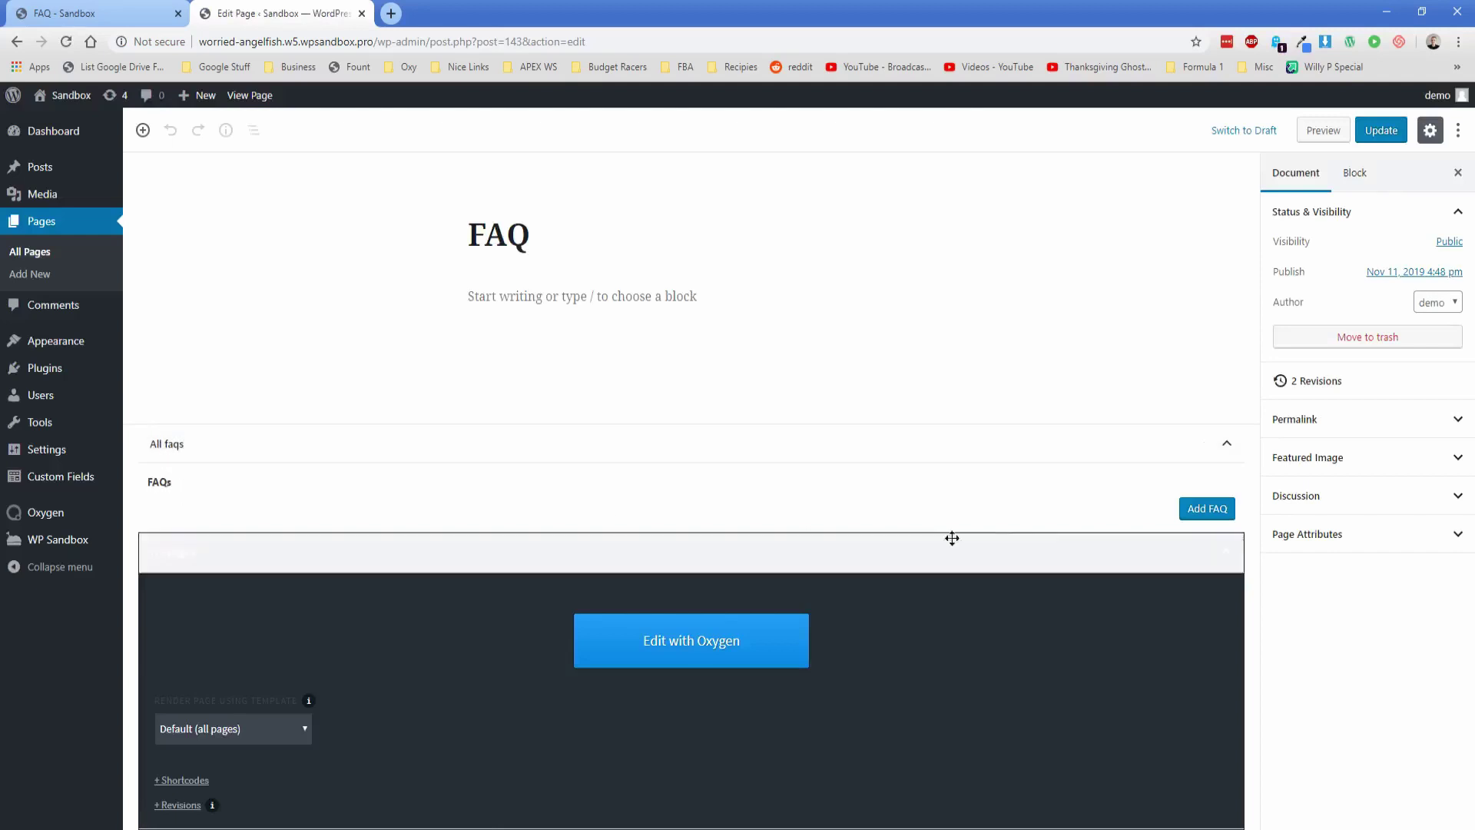
Add three FAQs with answers about the tallest building, the 2019 Formula 1 champion and the fastest land animal, and update the page
left_click(1204, 510)
scroll(308, 398, "down", 2)
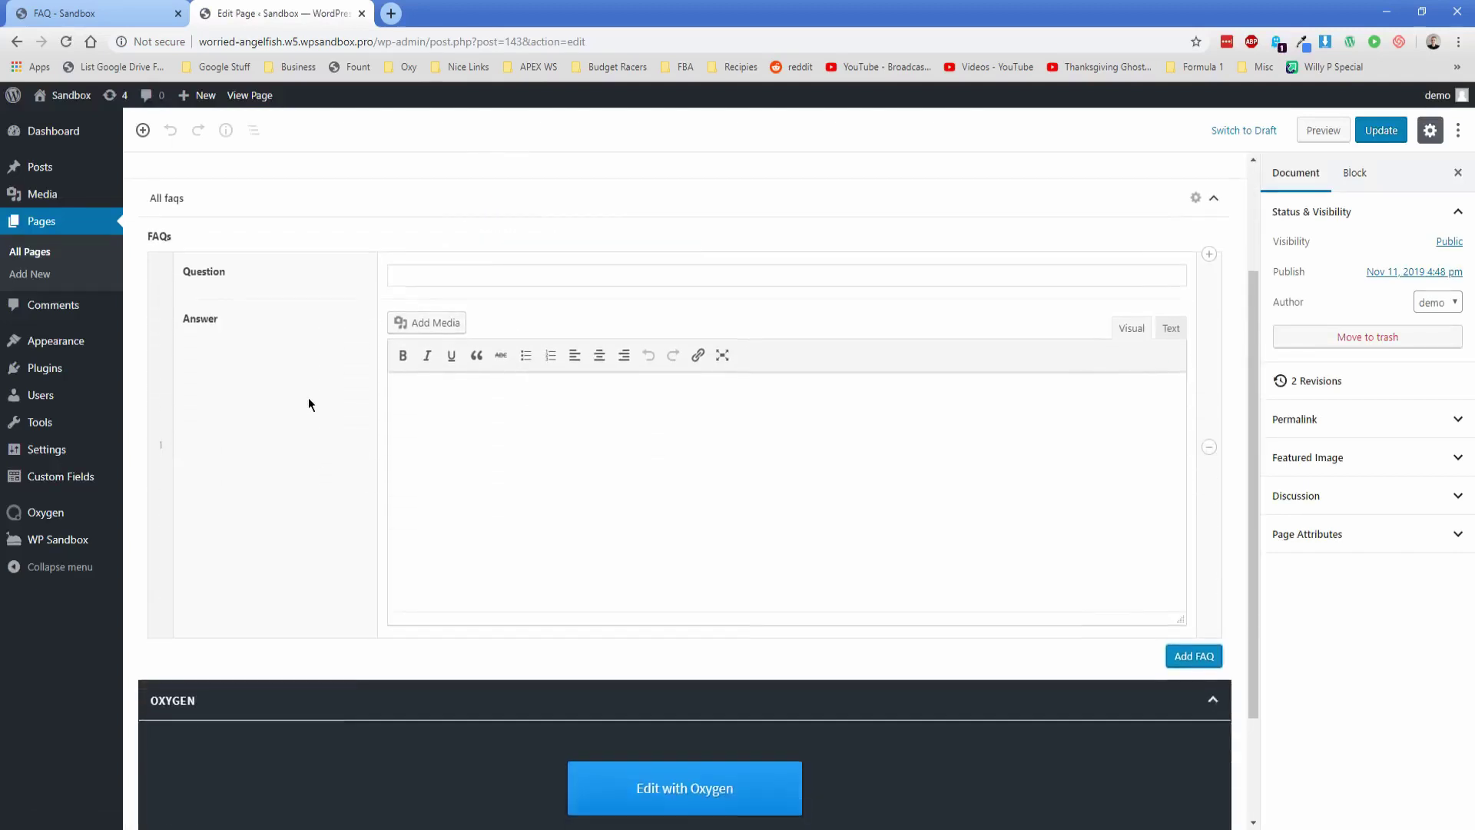
scroll(430, 271, "up", 1)
left_click(421, 349)
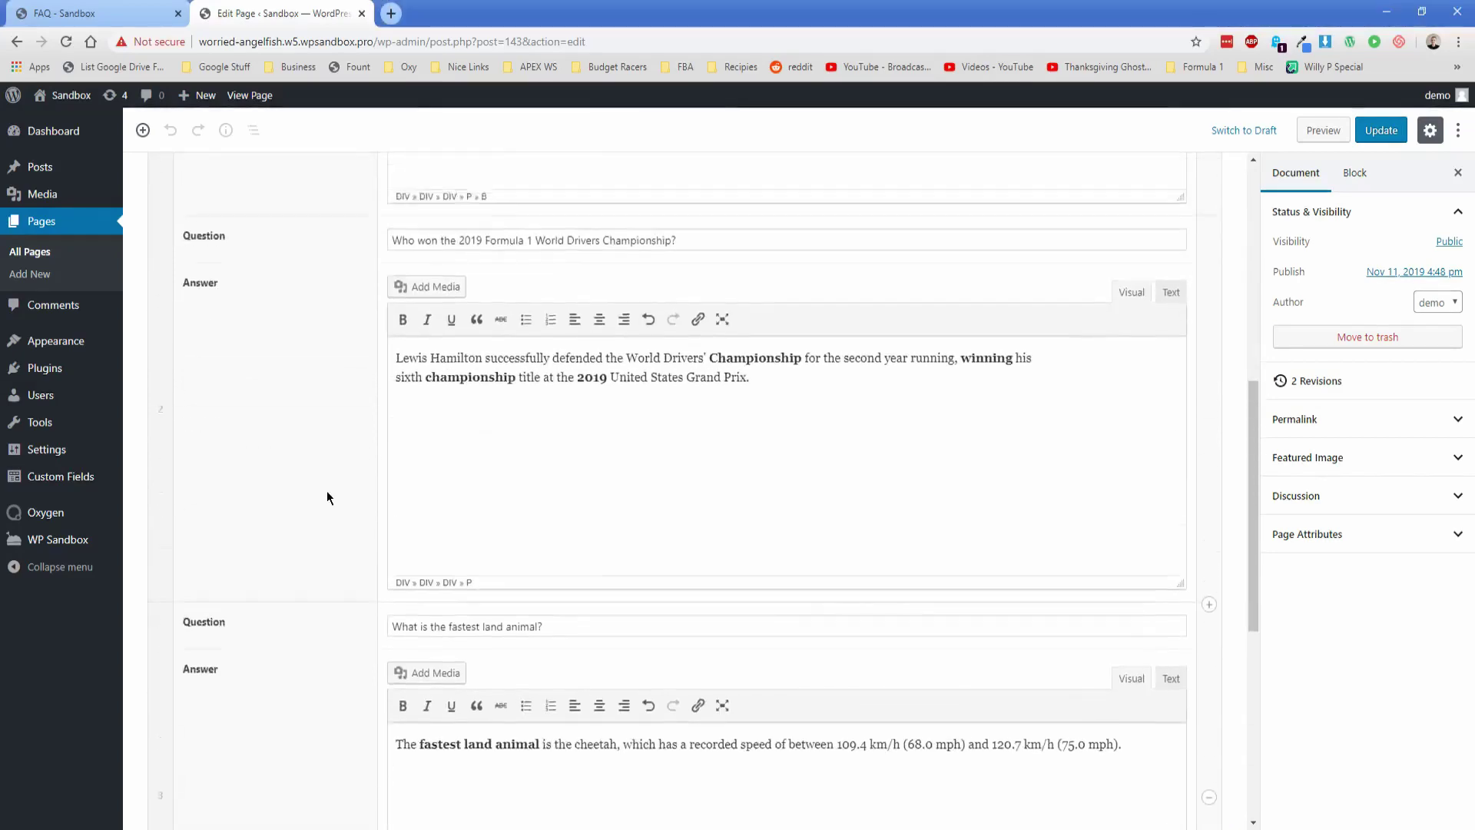
scroll(325, 491, "up", 8)
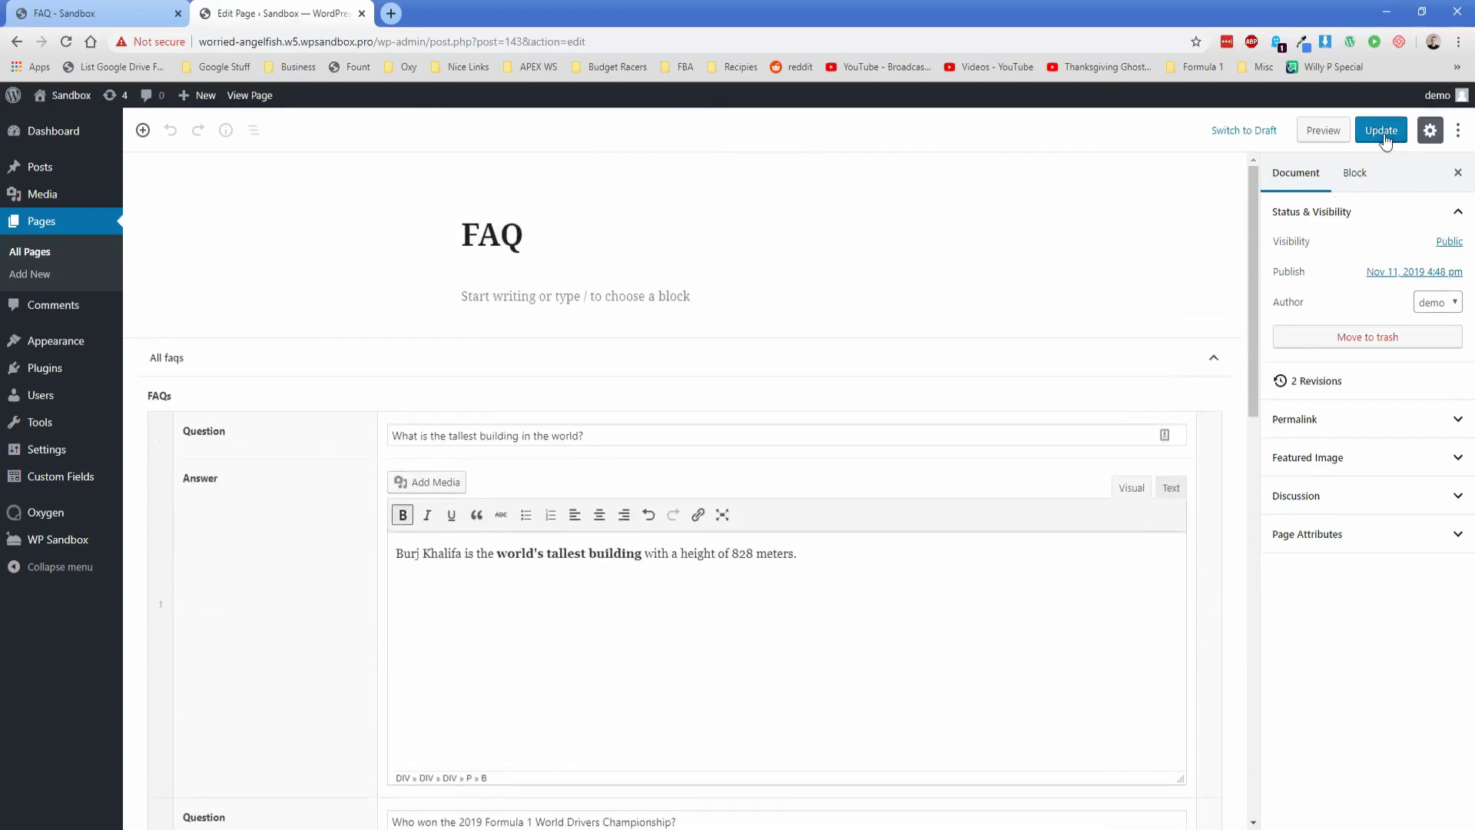
left_click(1384, 134)
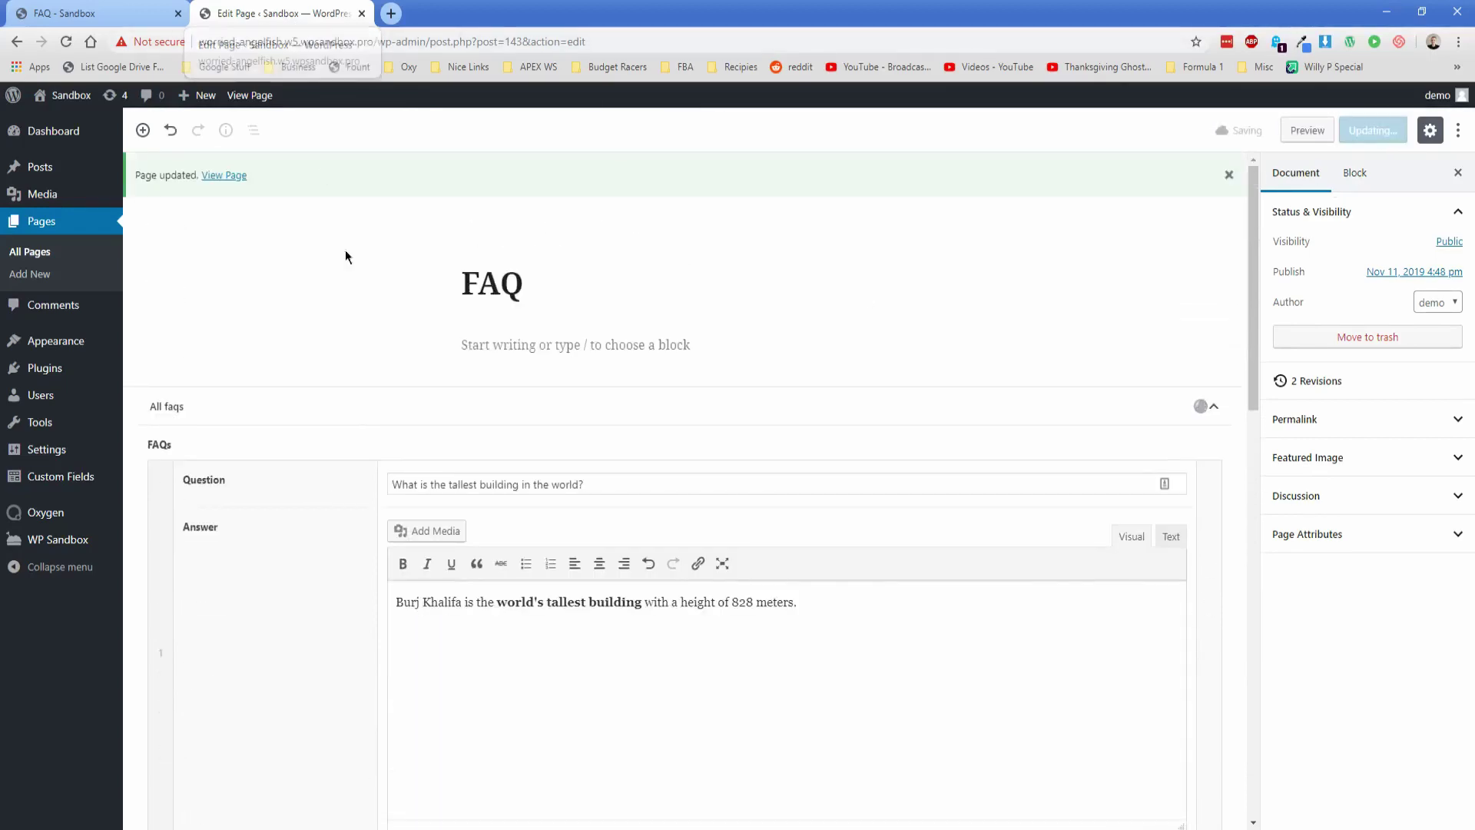
Open the FAQ page in the Oxygen visual editor and add a new section below the FAQs heading section
scroll(346, 411, "down", 15)
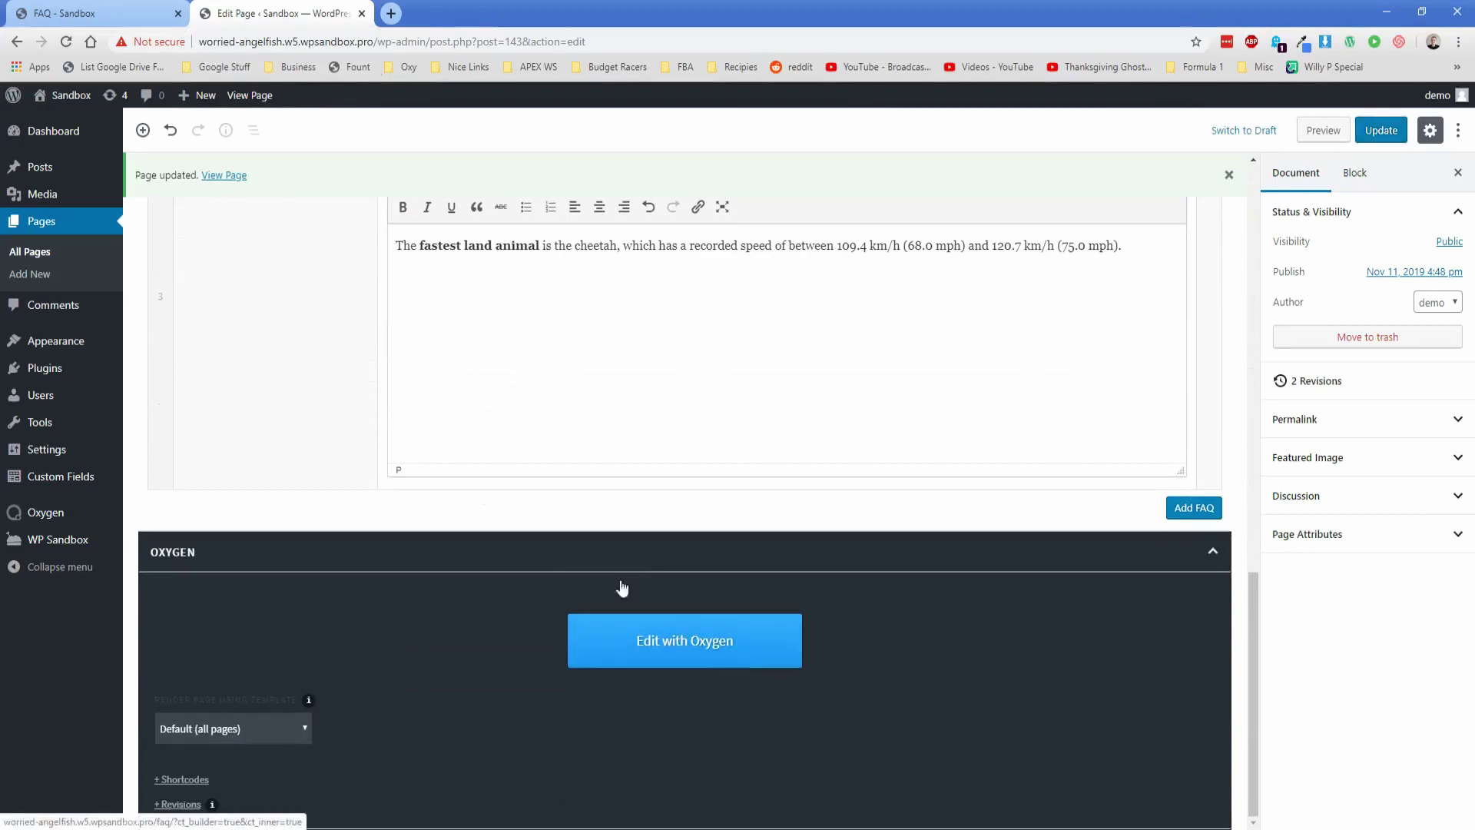
left_click(623, 588)
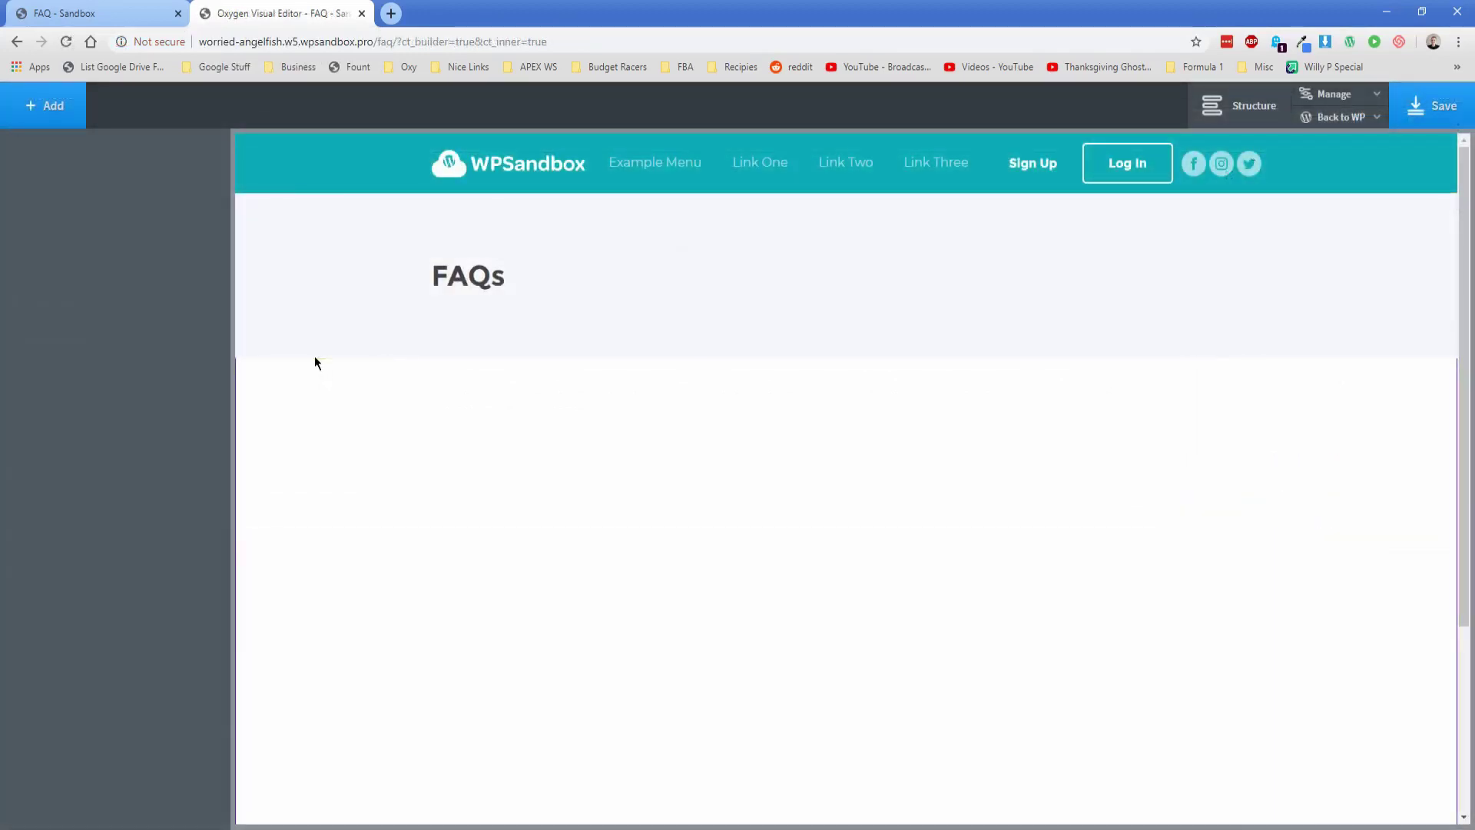
left_click(316, 286)
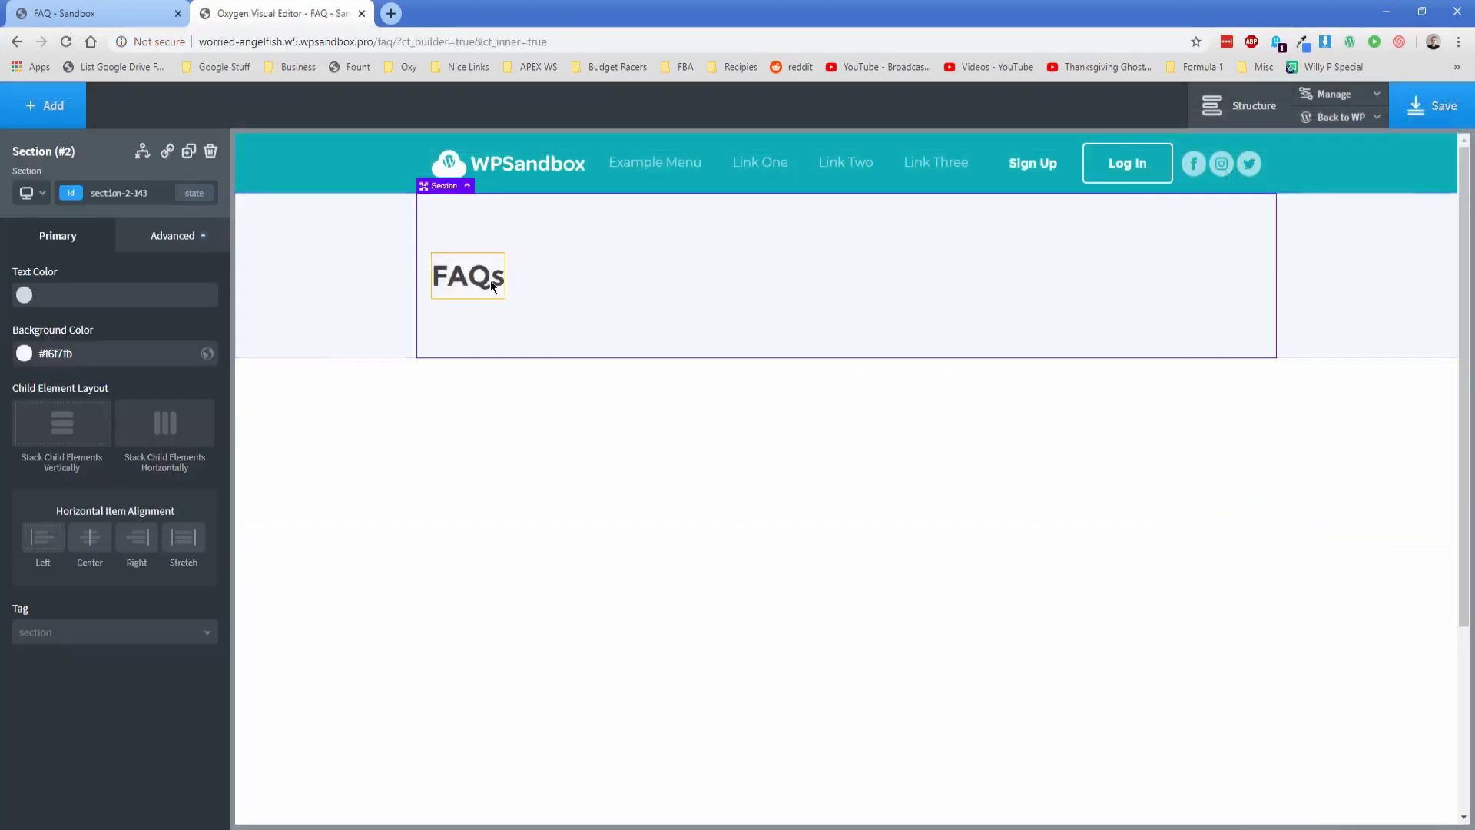
left_click(47, 106)
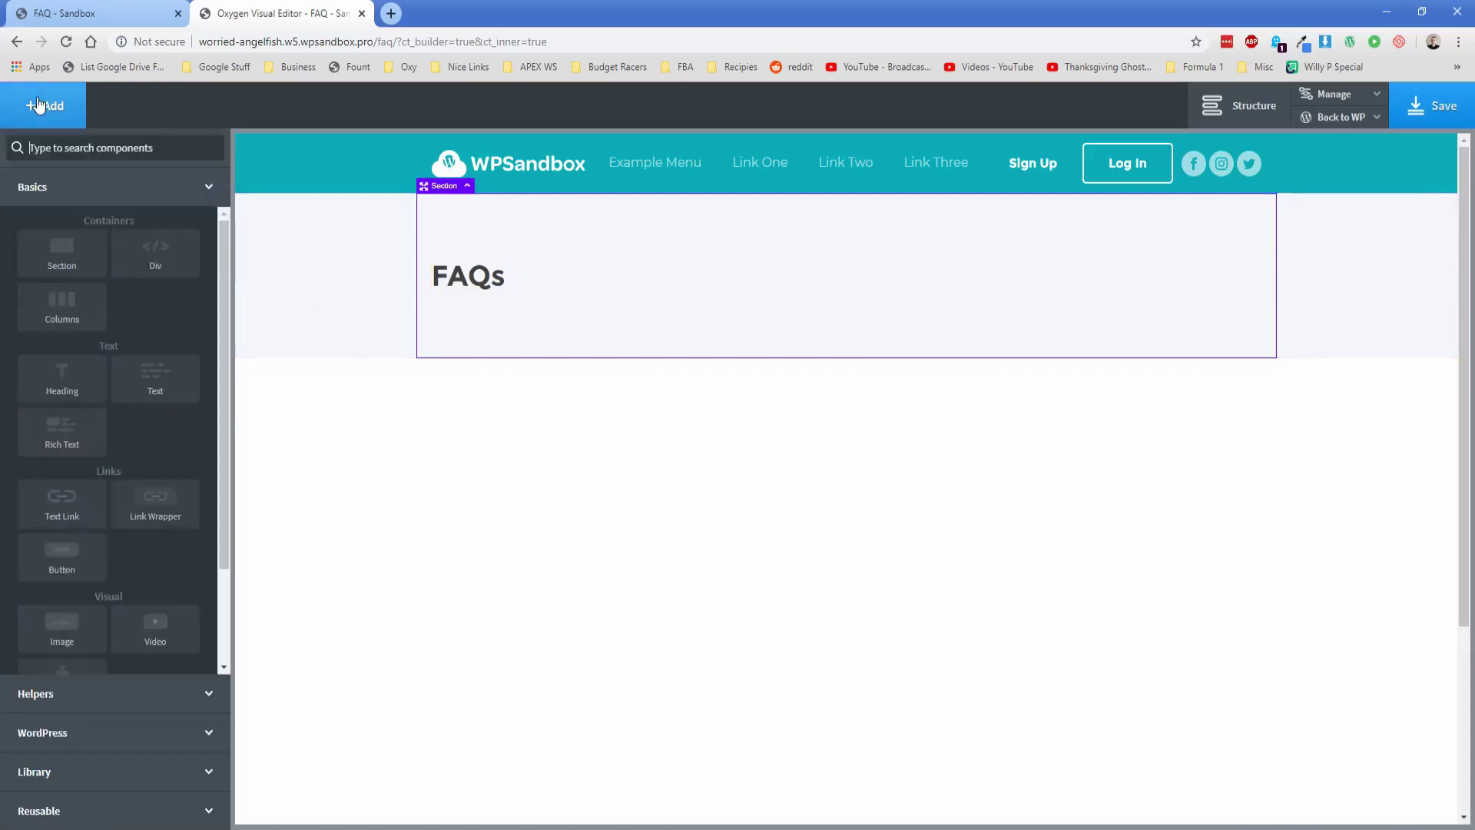
left_click(70, 256)
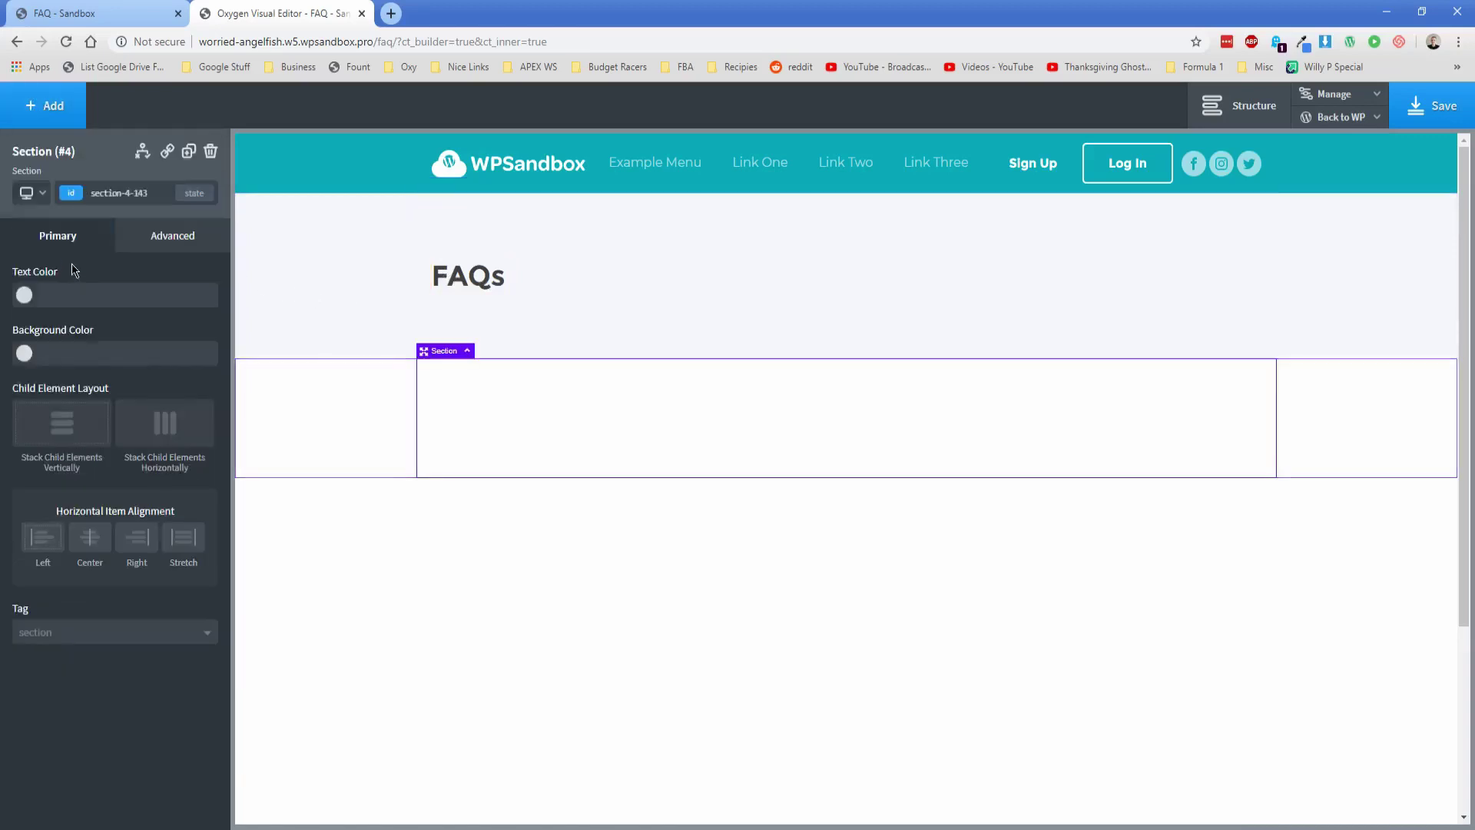
Add a Repeater to the new section and set its query to use the ACF repeater field FAQs
left_click(48, 107)
type("re")
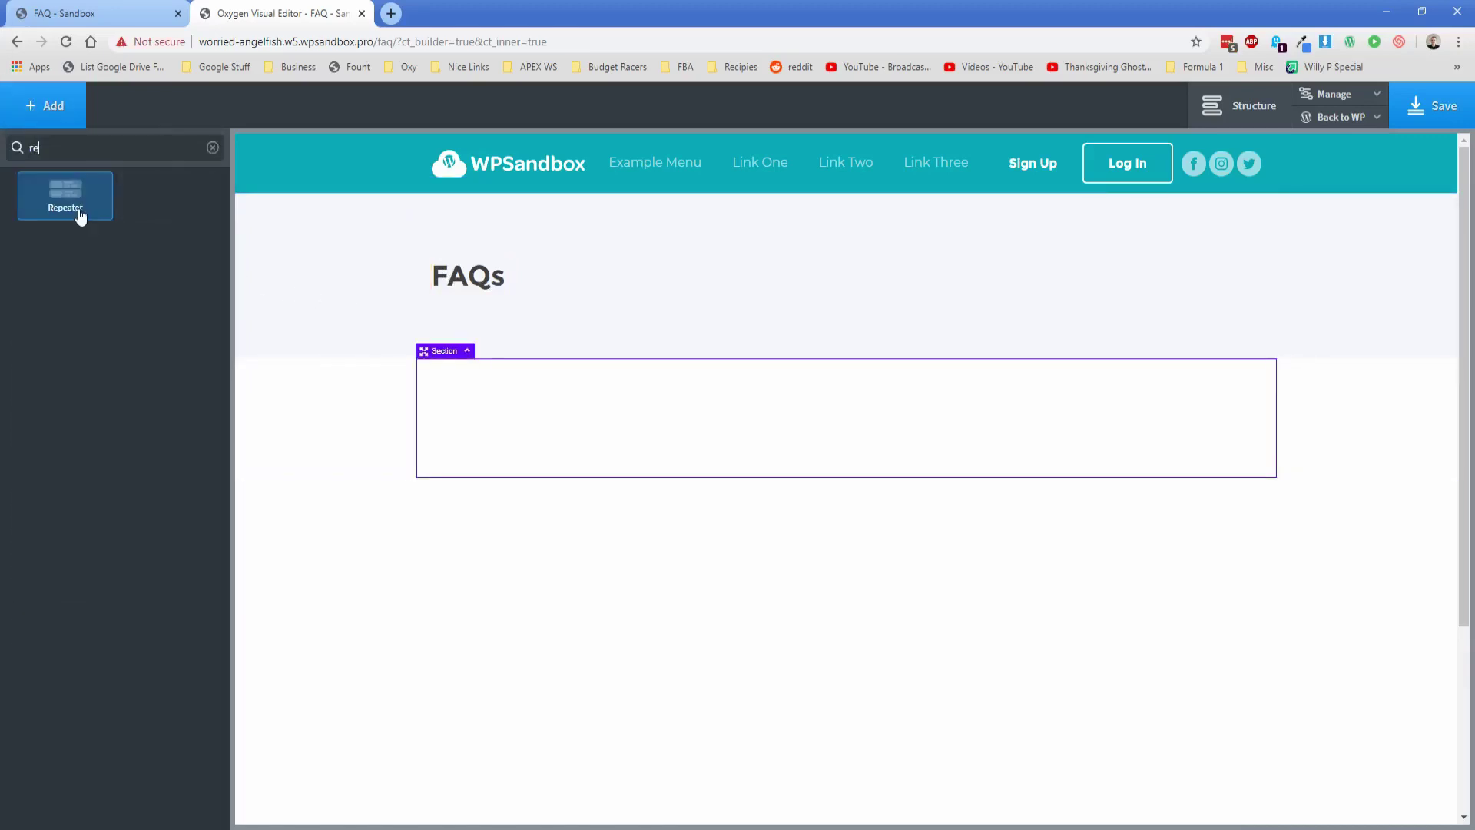
left_click(72, 206)
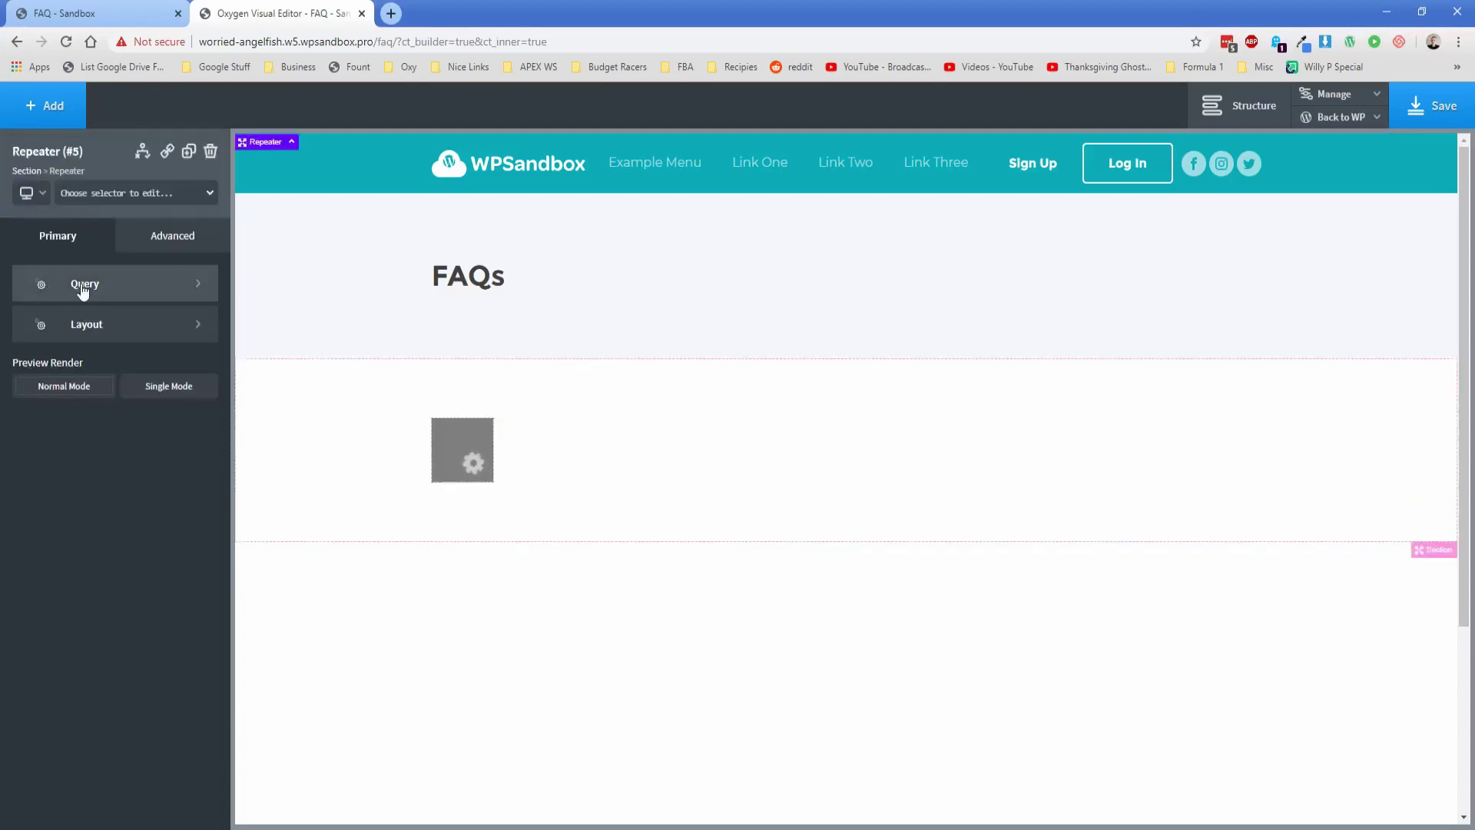
left_click(83, 286)
left_click(52, 377)
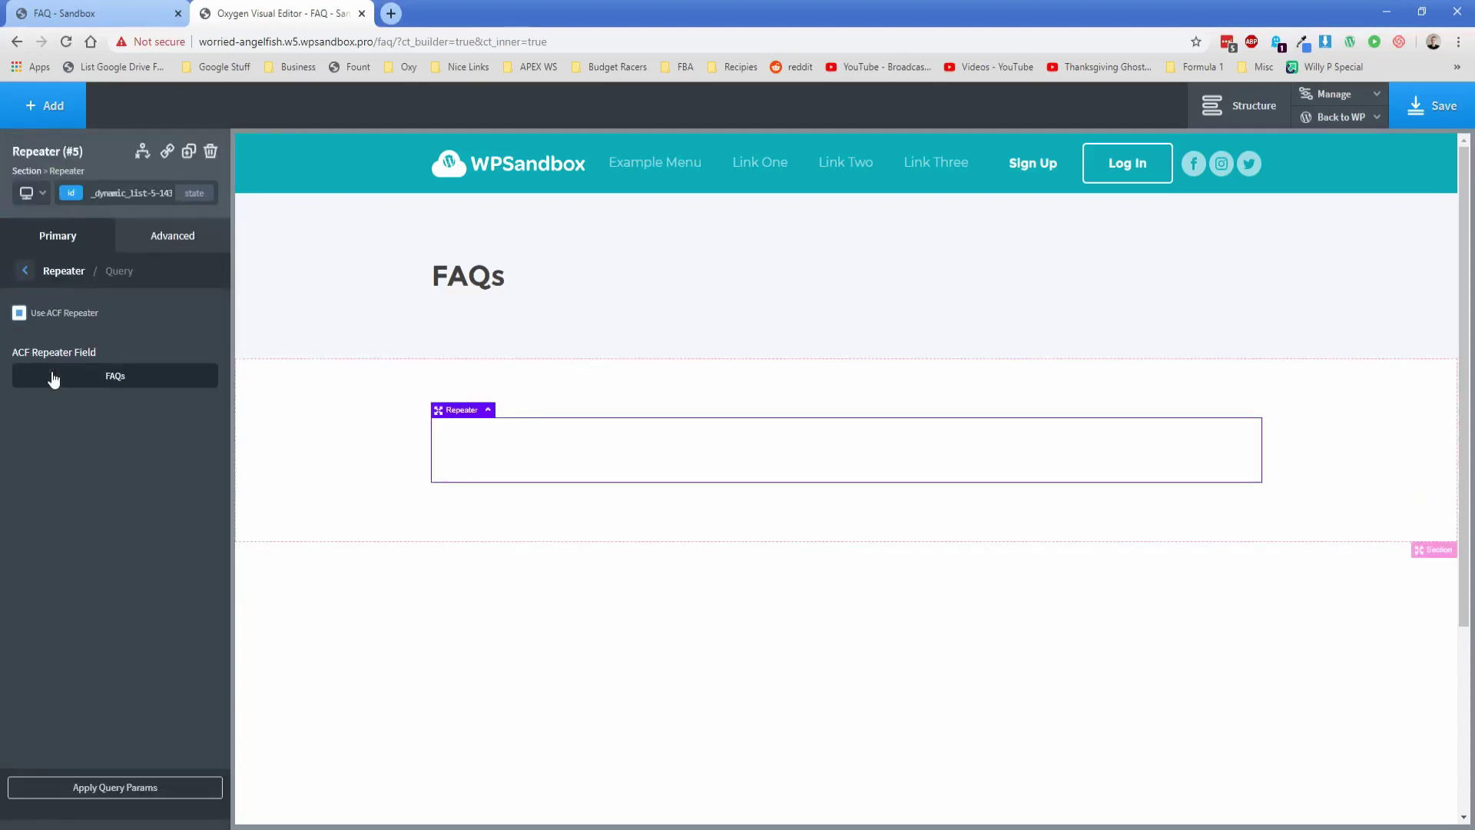
left_click(77, 383)
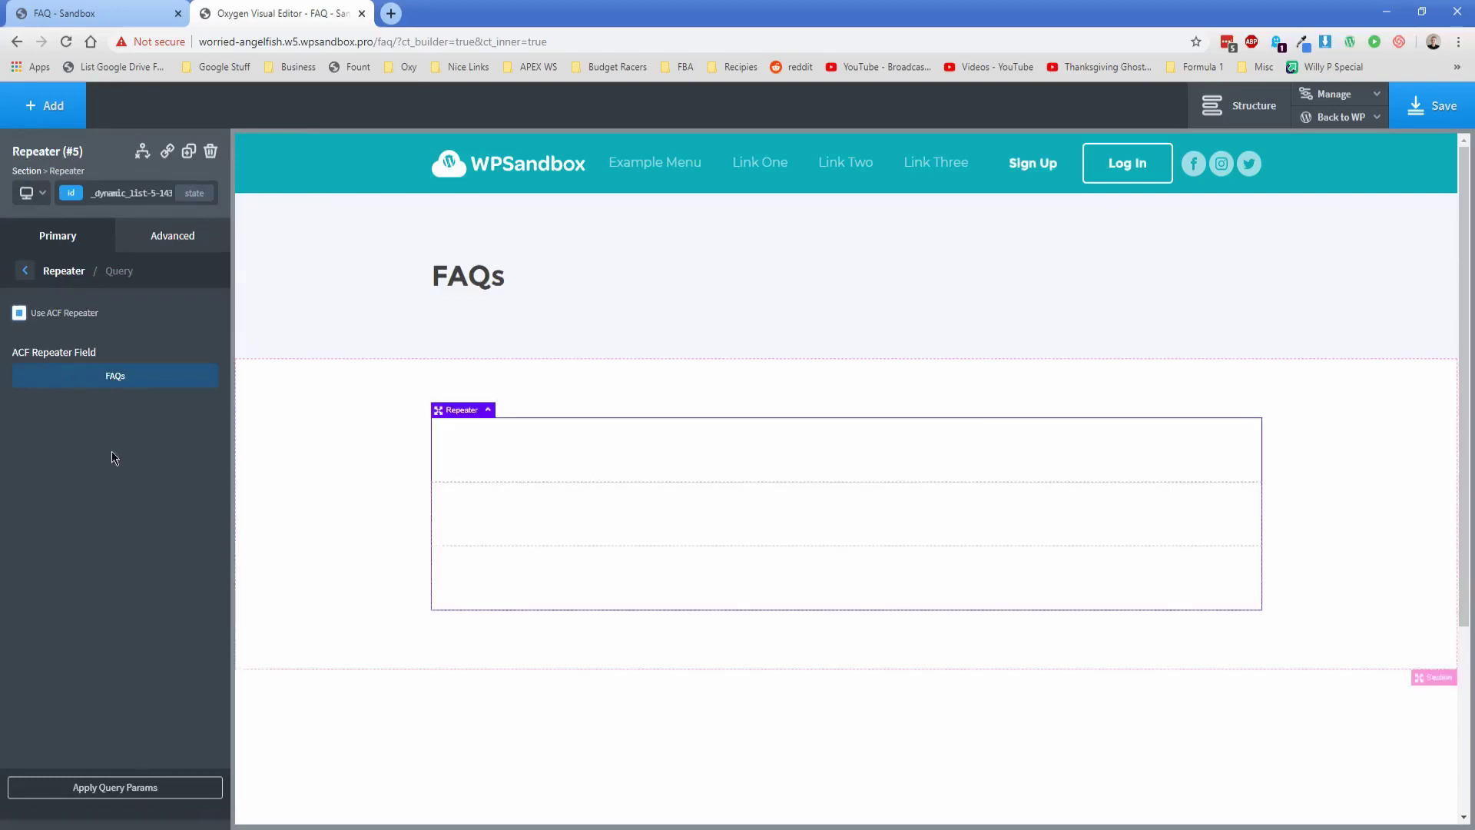
left_click(63, 237)
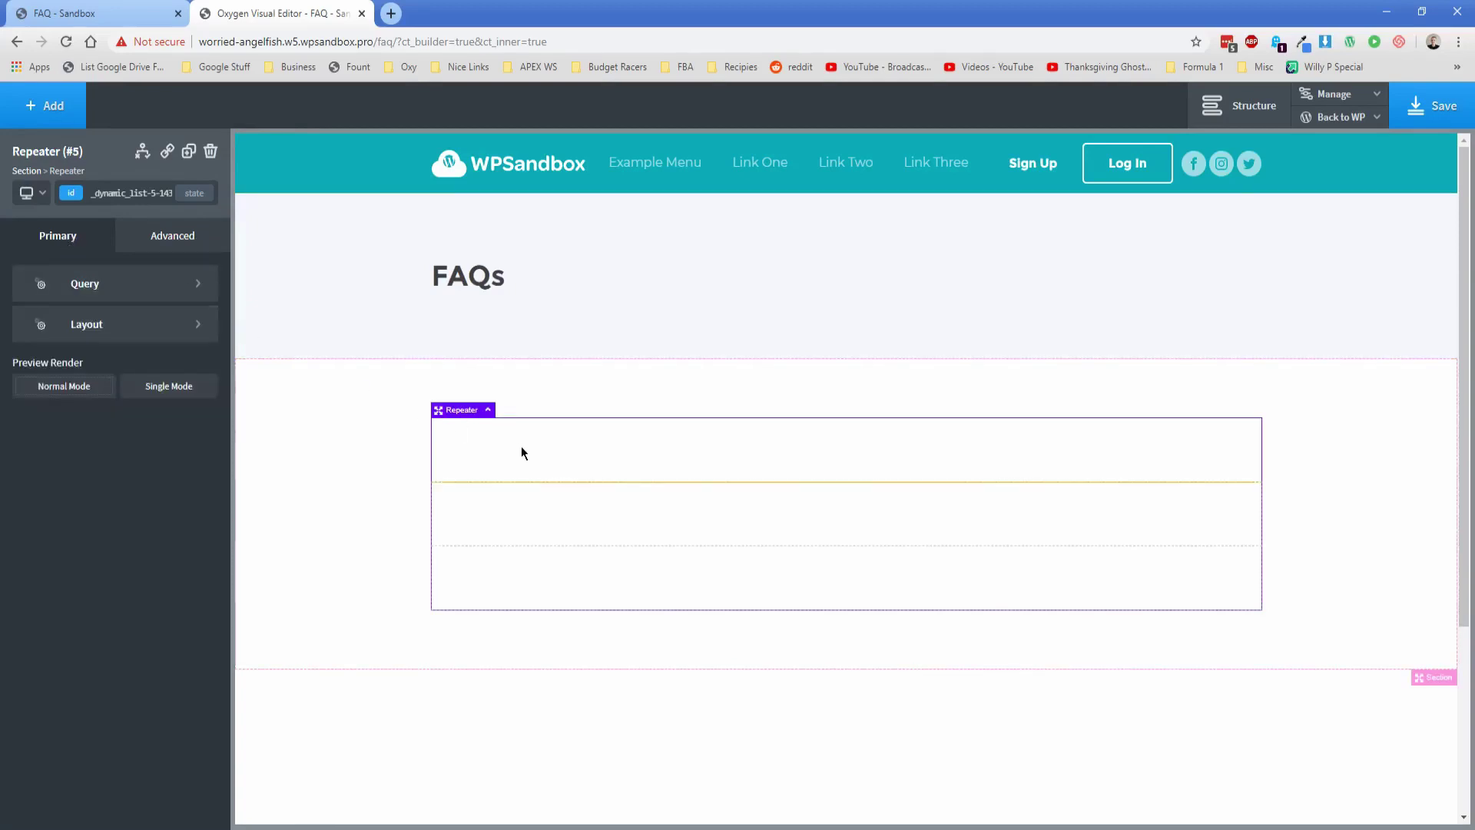
Add a div inside the repeater's first div and assign it the class "accordion"
left_click(486, 459)
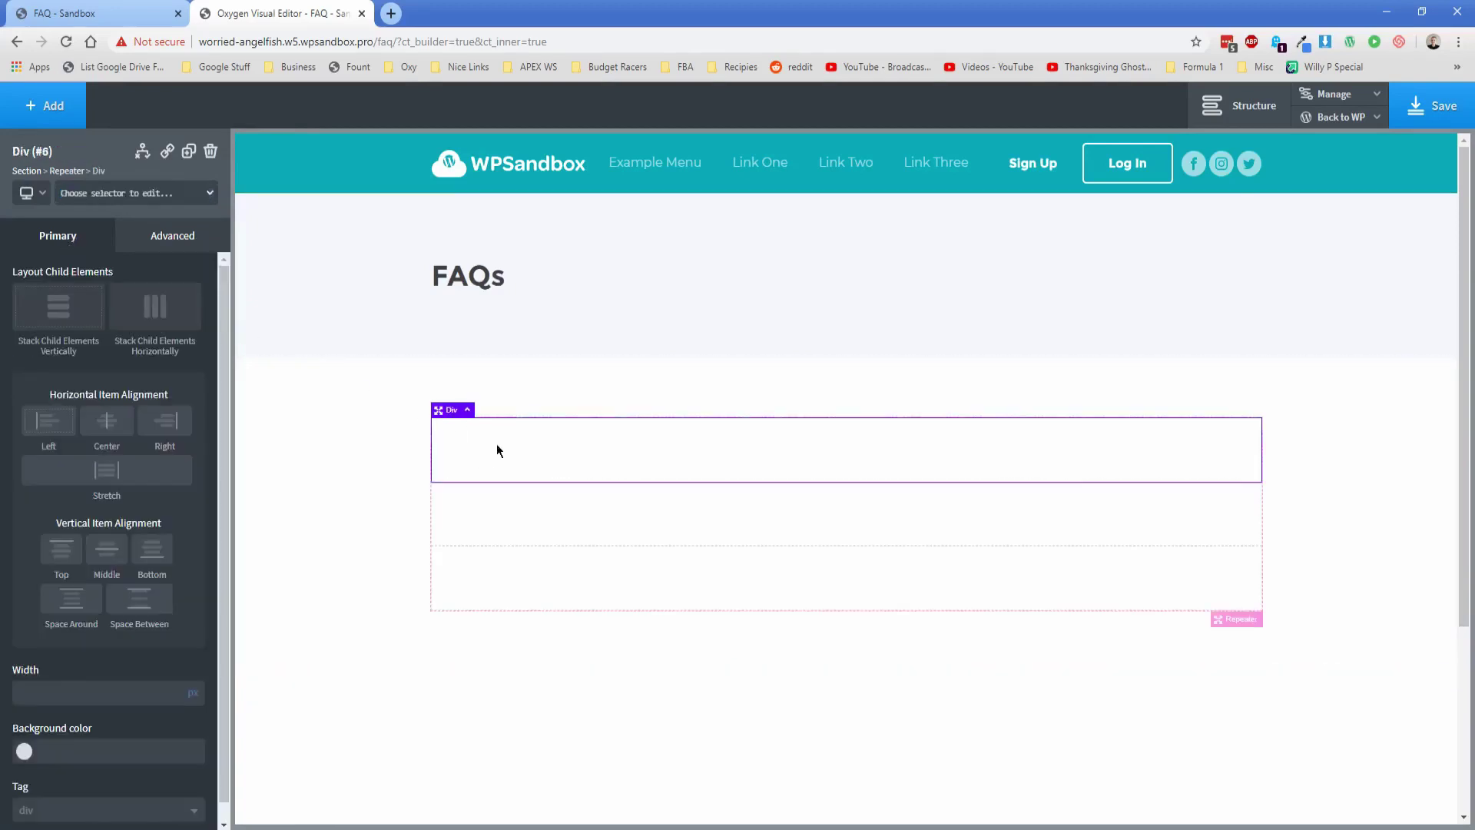
left_click(54, 113)
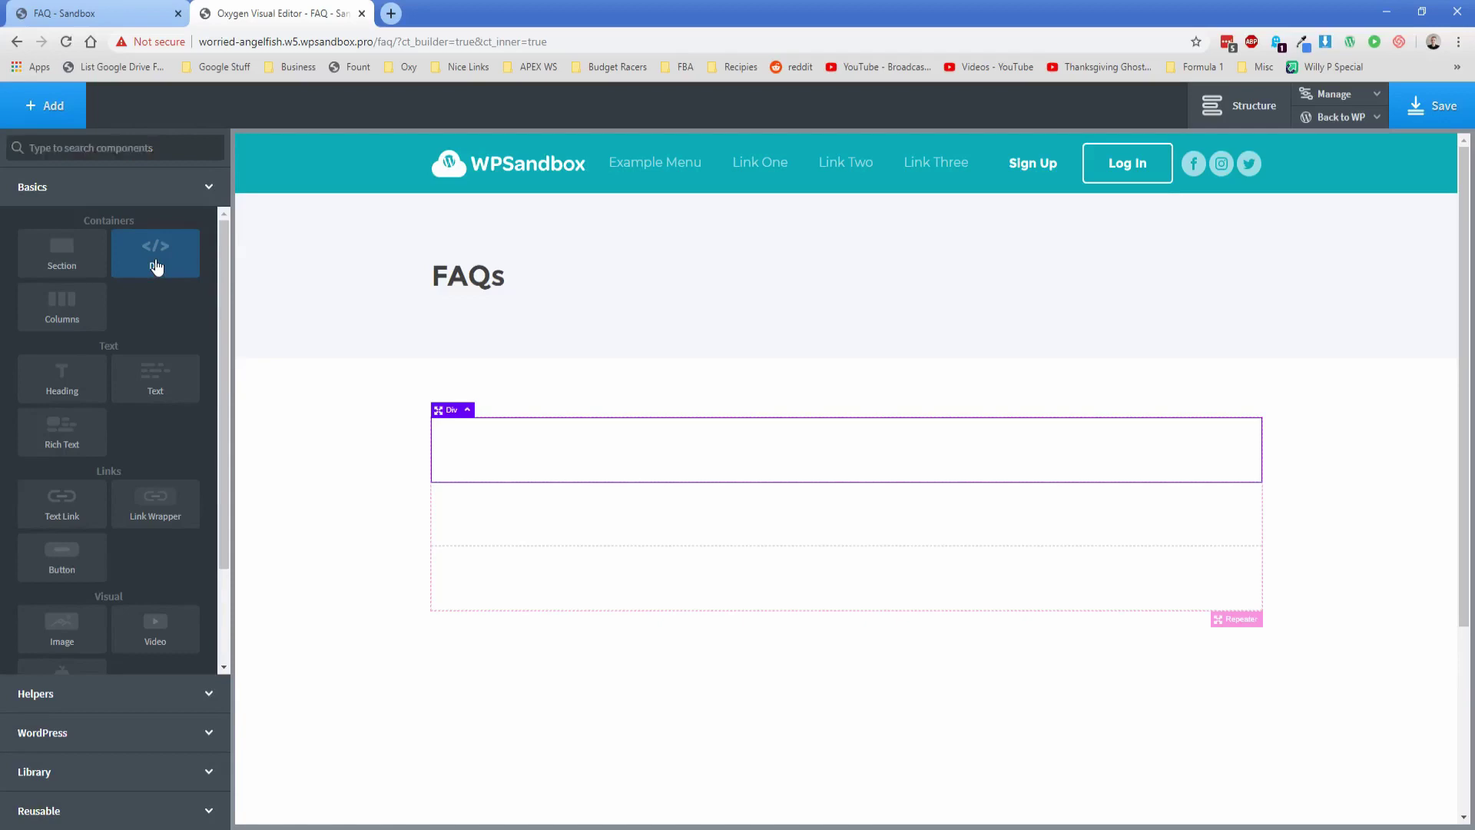
left_click(156, 262)
left_click(104, 203)
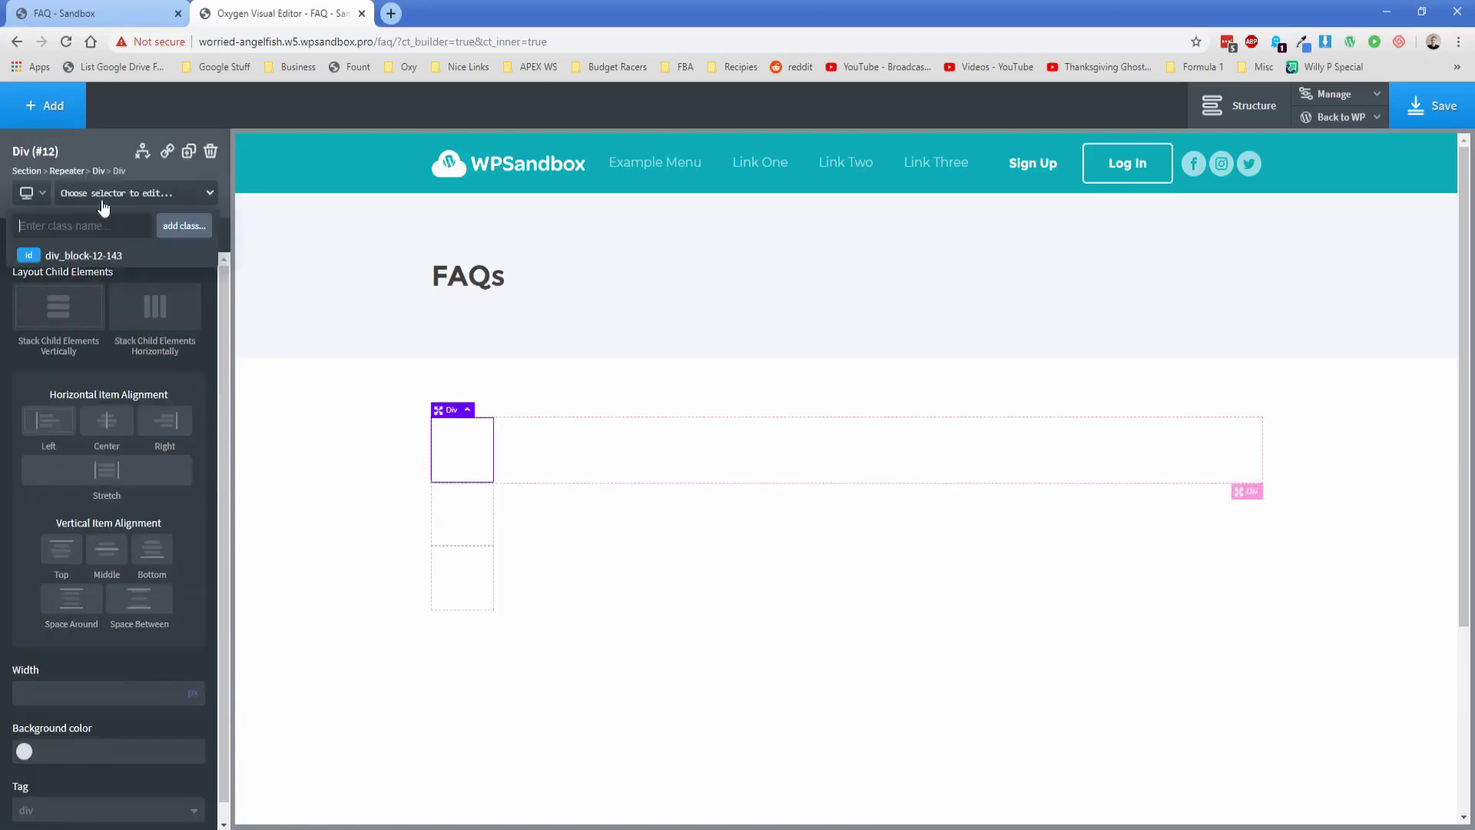
type("accordion")
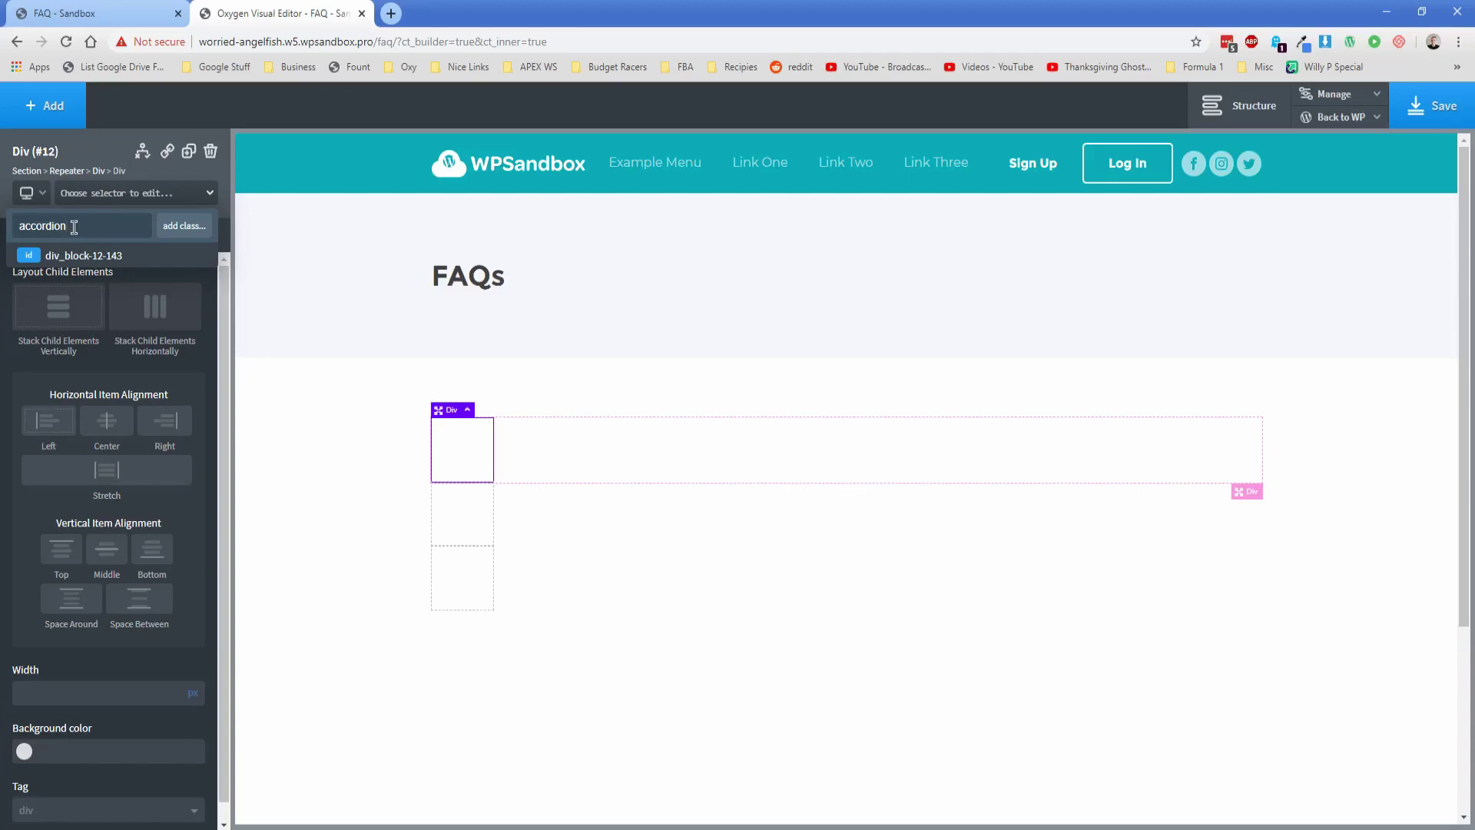
key("Return")
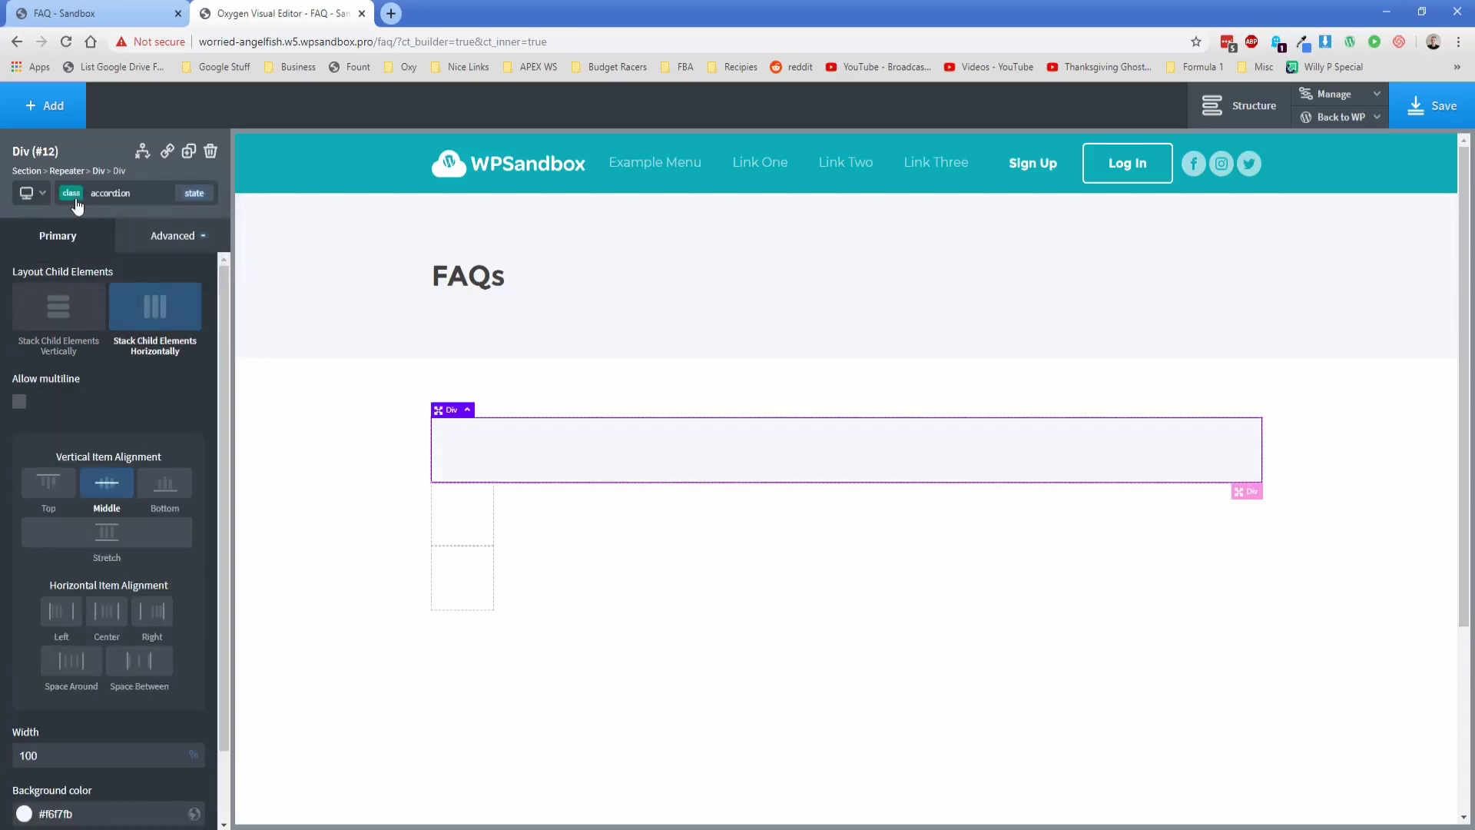
Clear the accordion class's background color and width, and reset the width unit to px
scroll(111, 530, "down", 1)
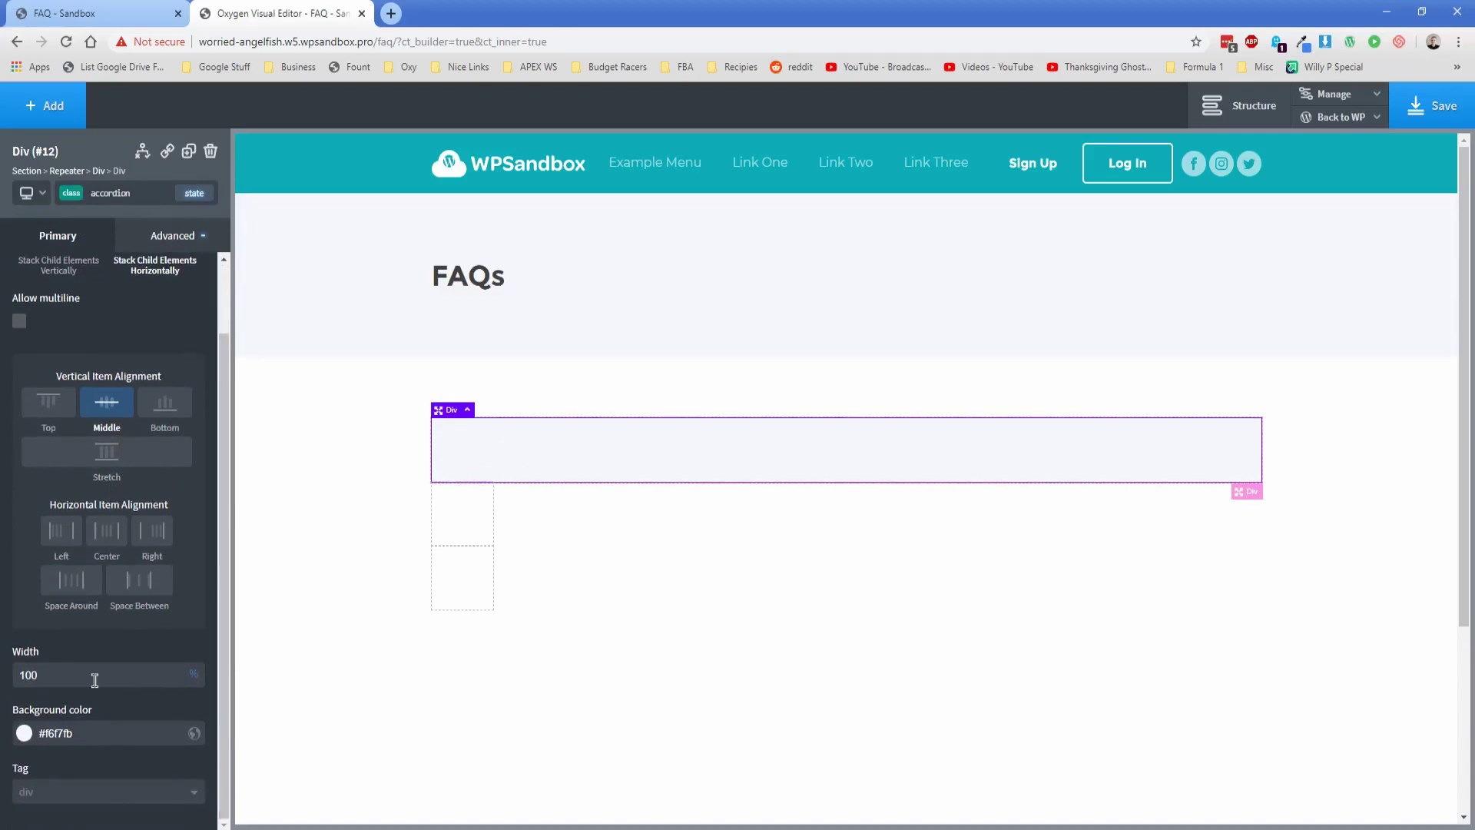
triple_click(98, 731)
key("BackSpace")
triple_click(83, 676)
key("BackSpace")
left_click(193, 674)
left_click(199, 652)
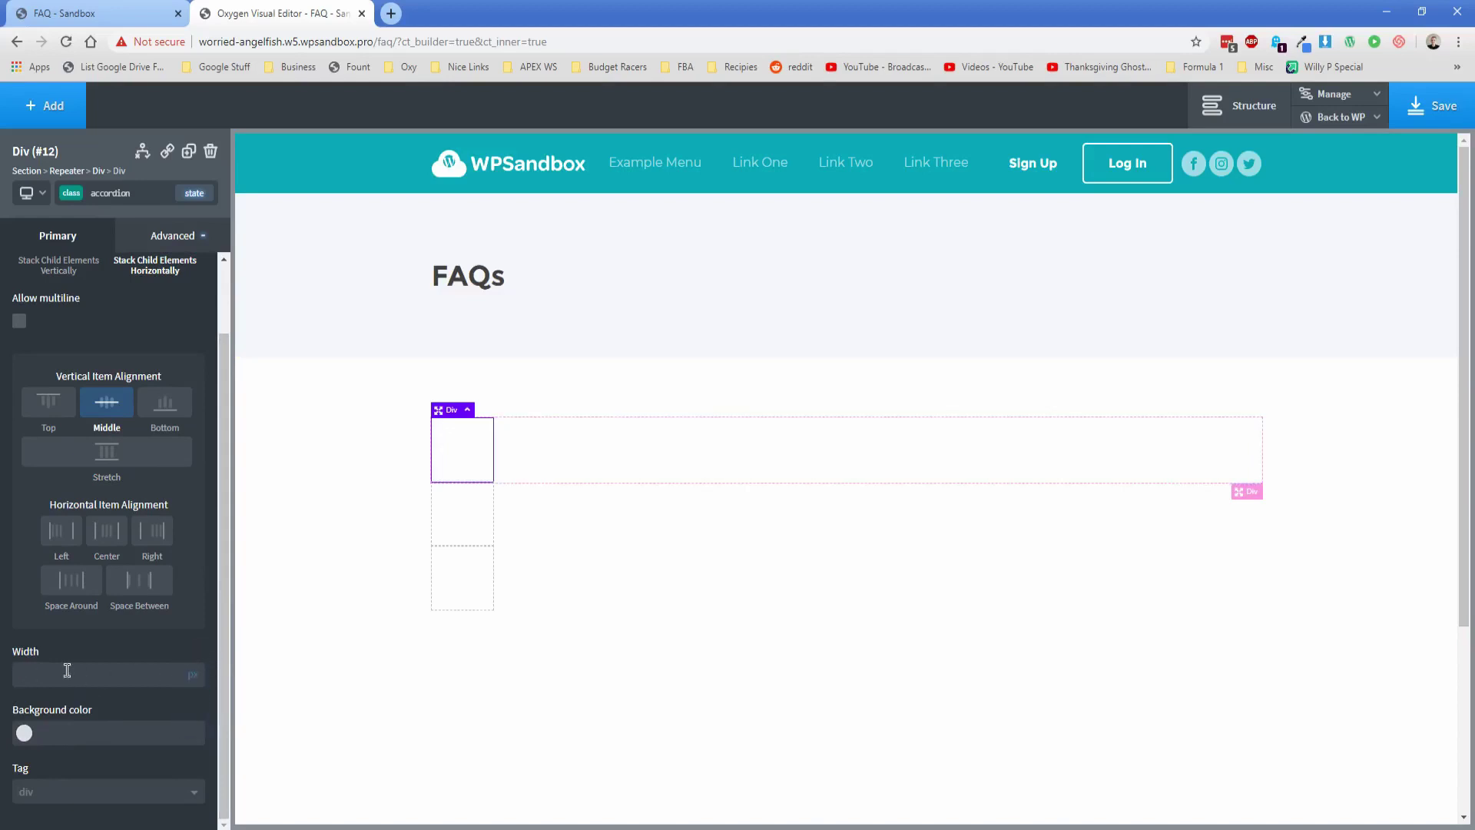
Set the accordion class's width to 100% and background color to #f6f7fb, with child elements stacked horizontally
left_click(64, 674)
type("100")
left_click(194, 674)
left_click(197, 672)
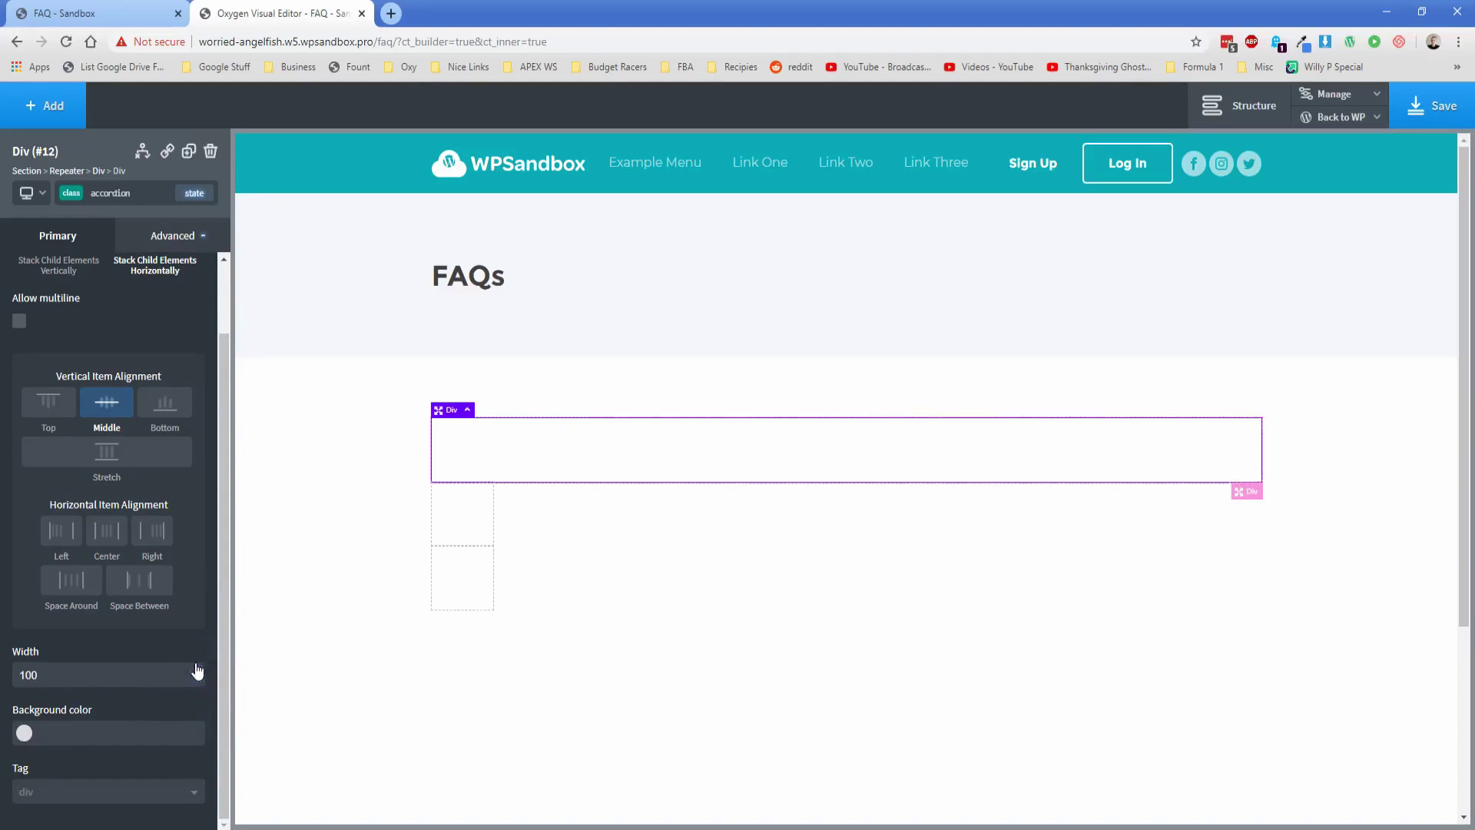
left_click(76, 729)
type("#f6f7fb")
scroll(138, 614, "up", 1)
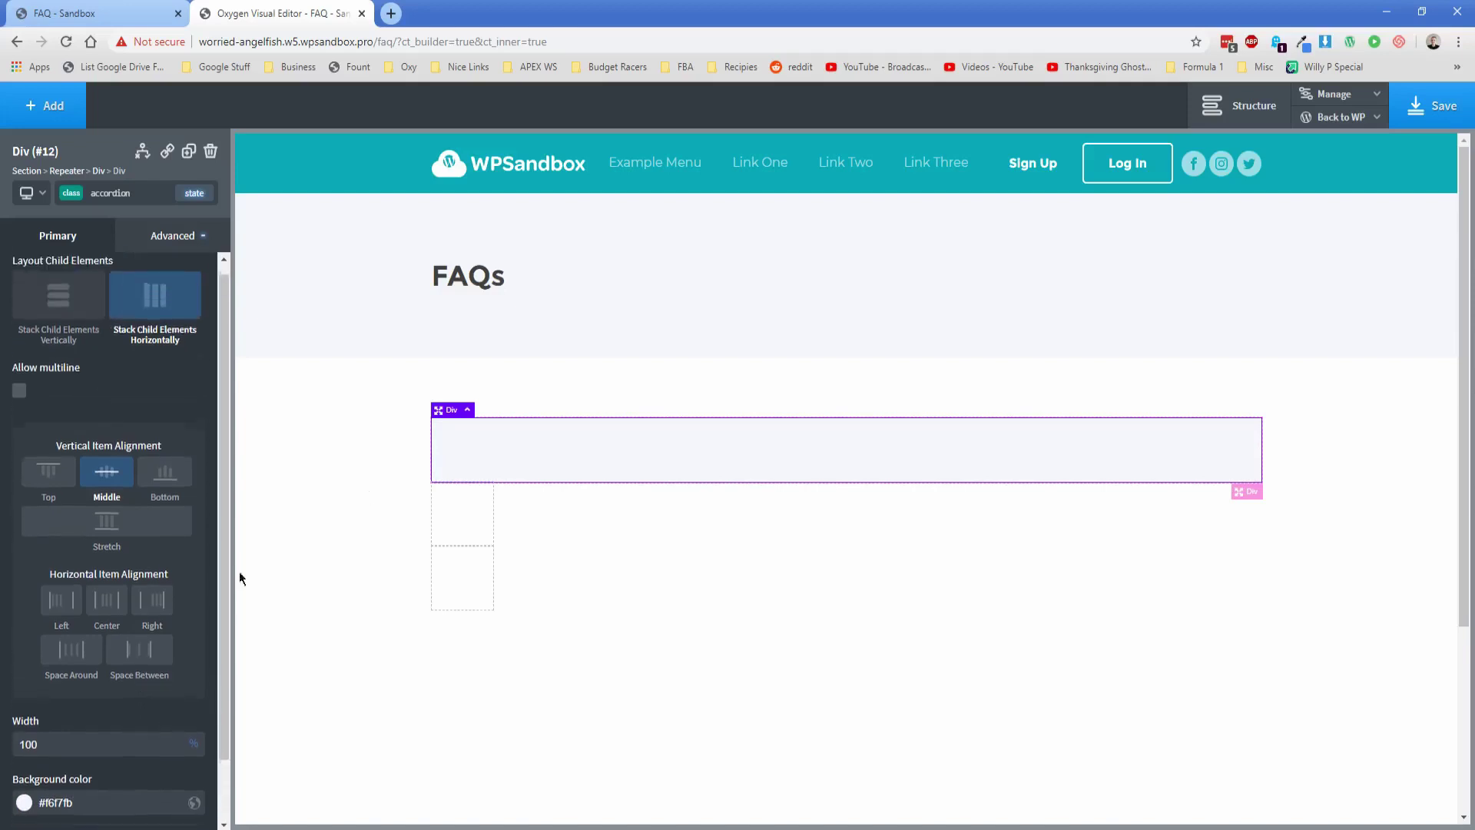
left_click(157, 329)
left_click(157, 329)
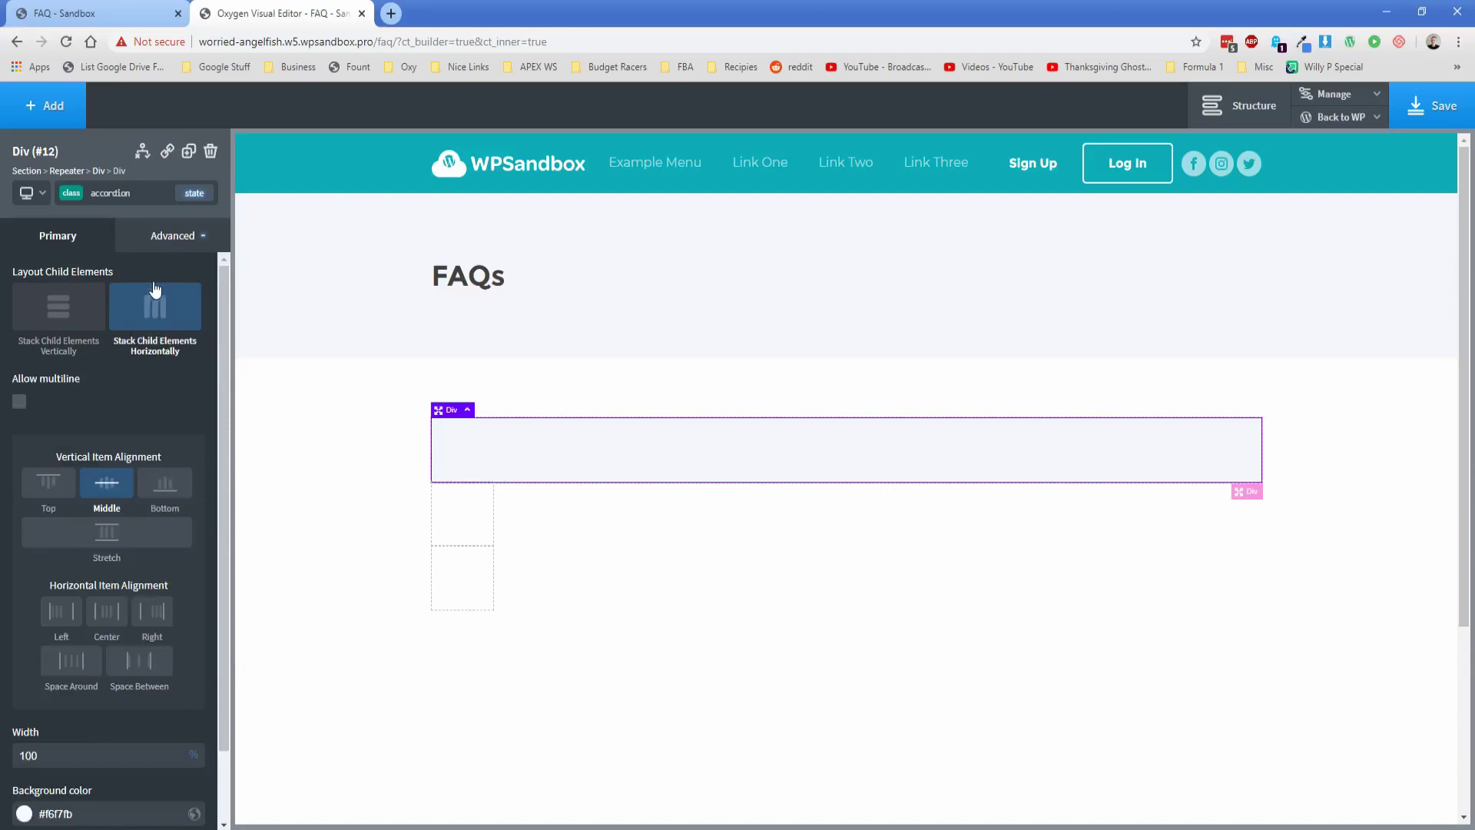
Add an icon to the accordion div, choose the Font Awesome arrow-down symbol and set its size to 35 px
left_click(44, 105)
type("i")
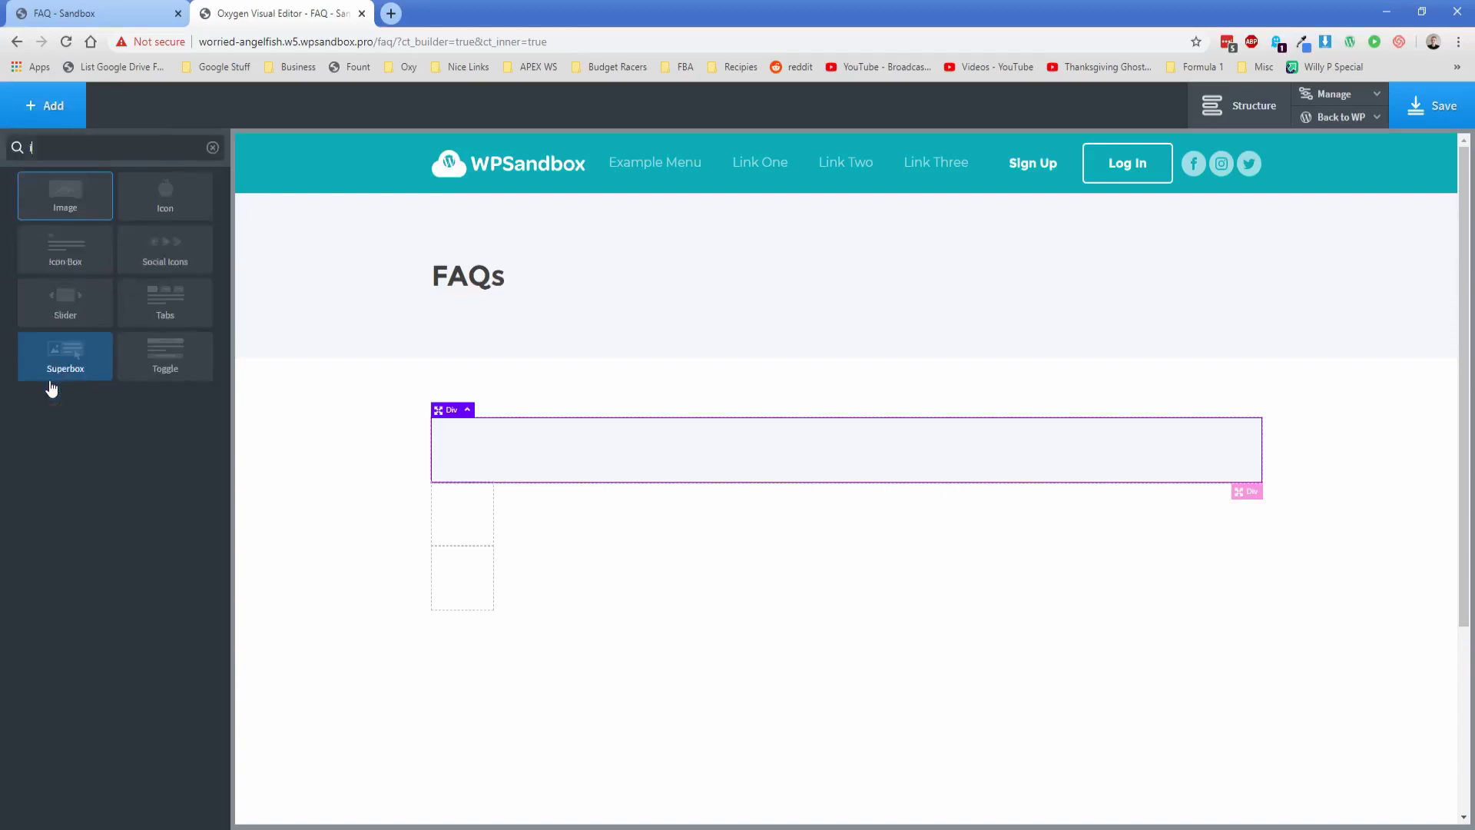
left_click(146, 206)
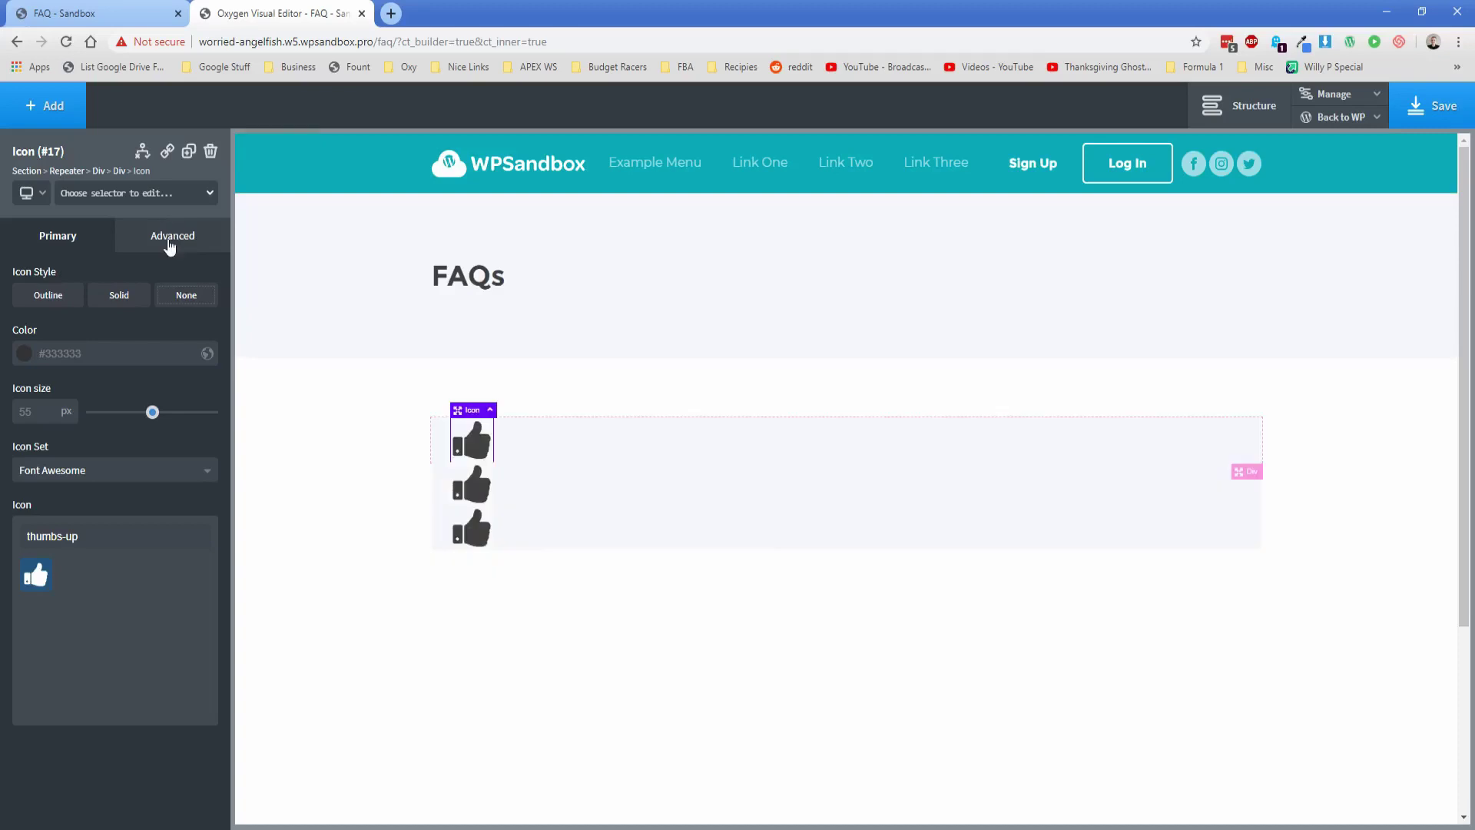
triple_click(118, 534)
type("arrow")
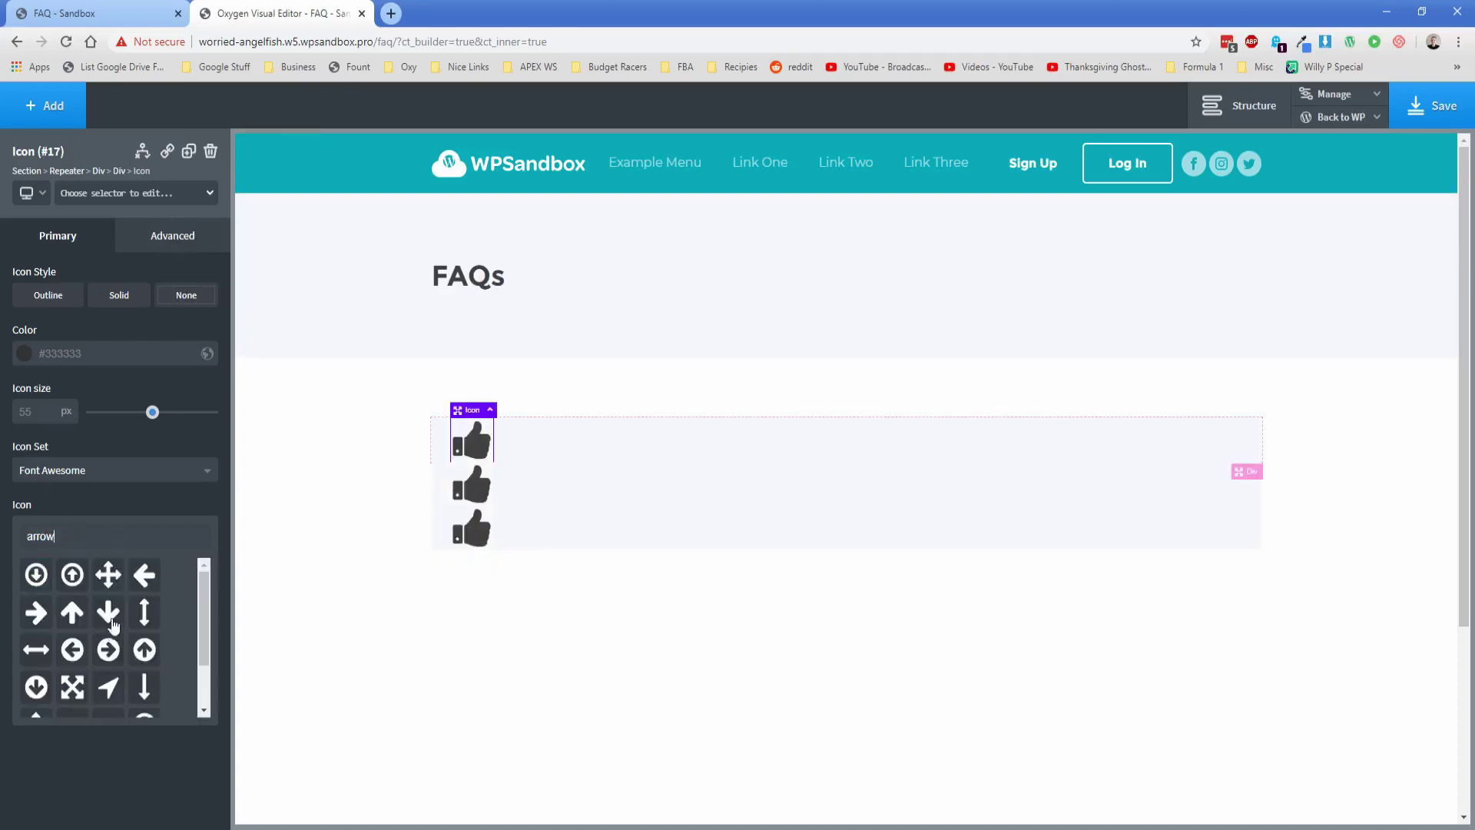
type("-down")
left_click_drag(153, 415, 130, 415)
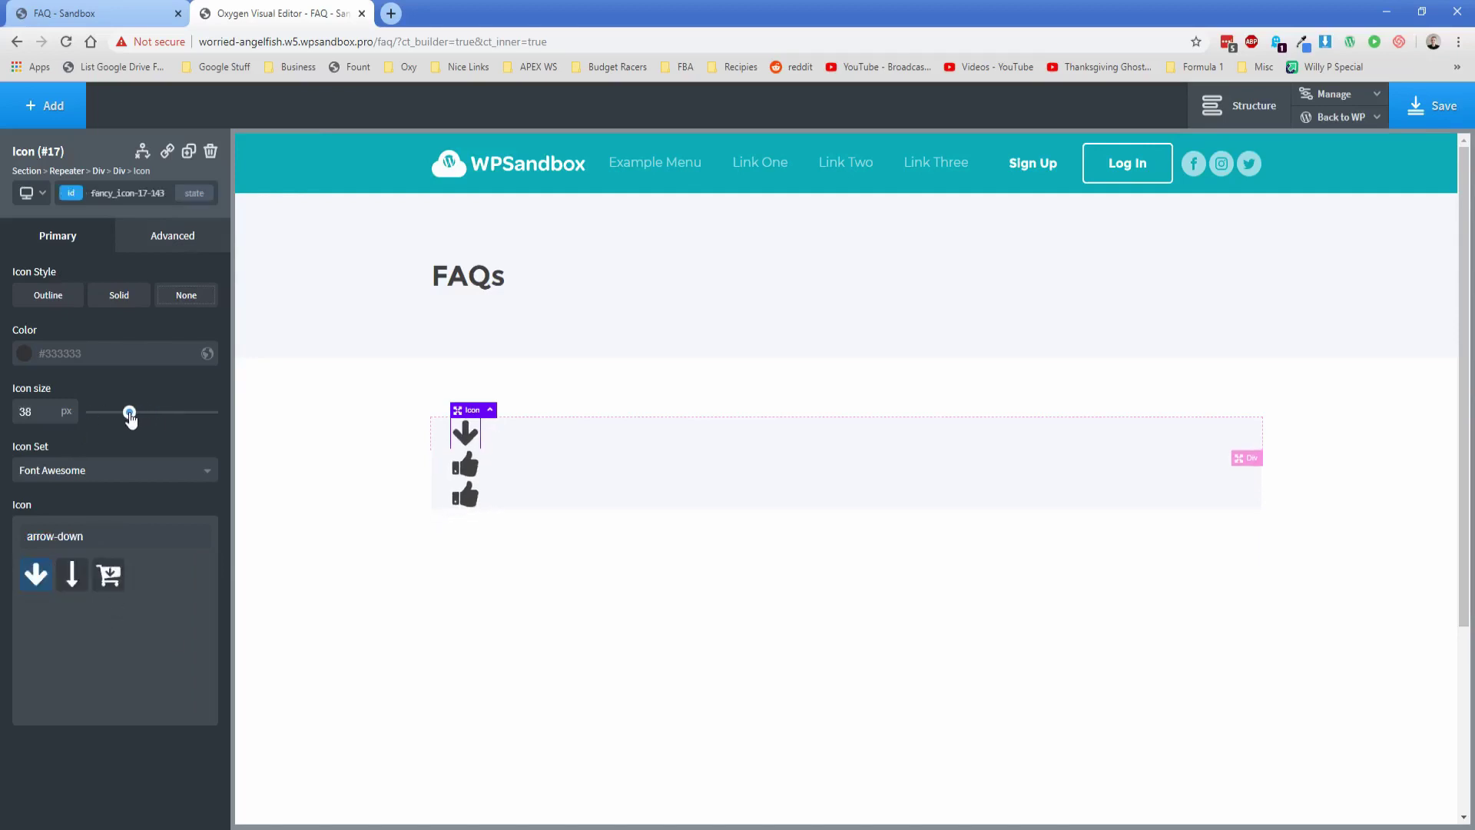
Add a text element beside the arrow icon in the accordion div and set its tag to p
left_click(48, 111)
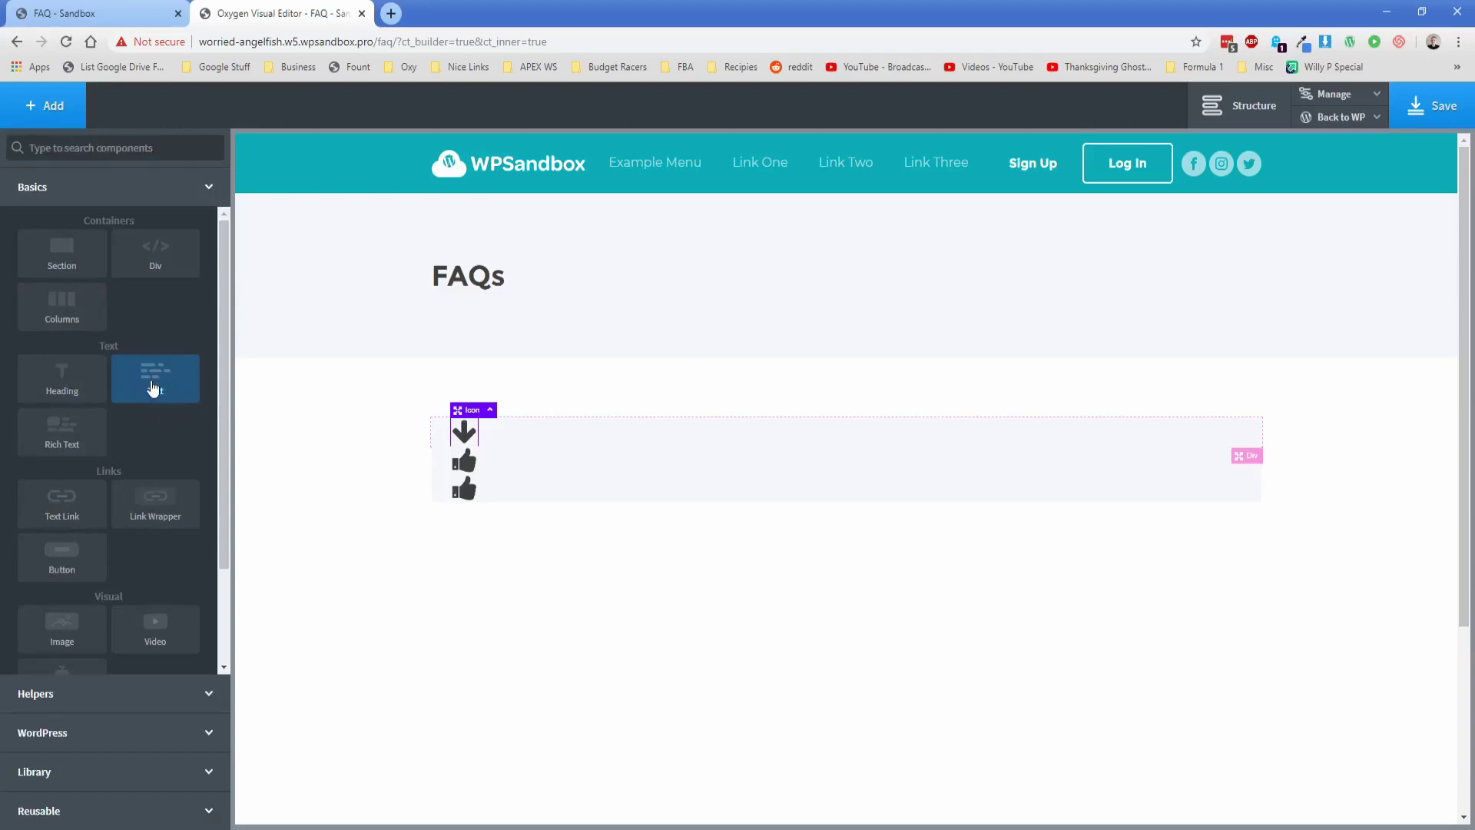
left_click(171, 378)
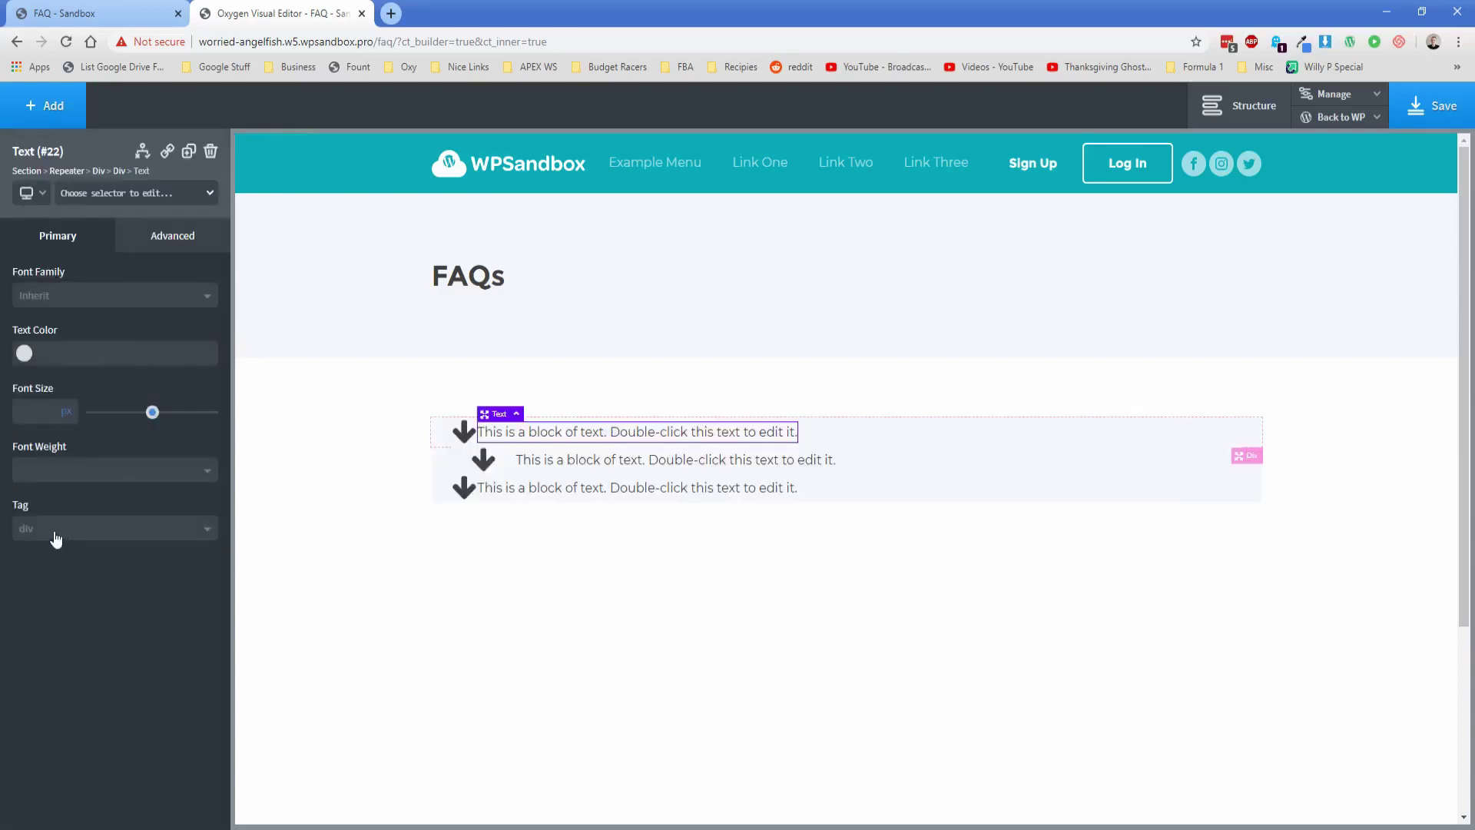
left_click(85, 541)
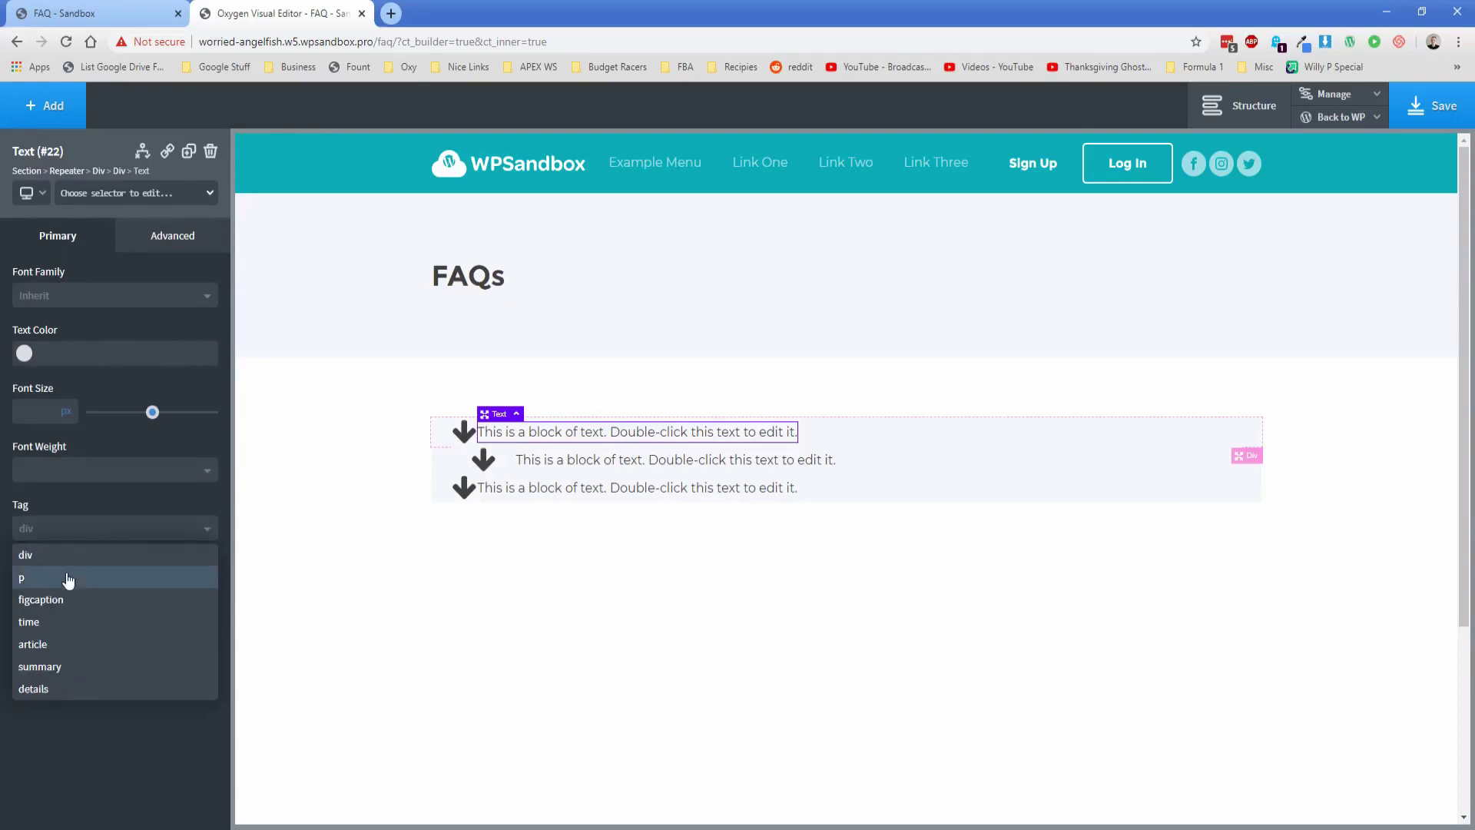
left_click(69, 580)
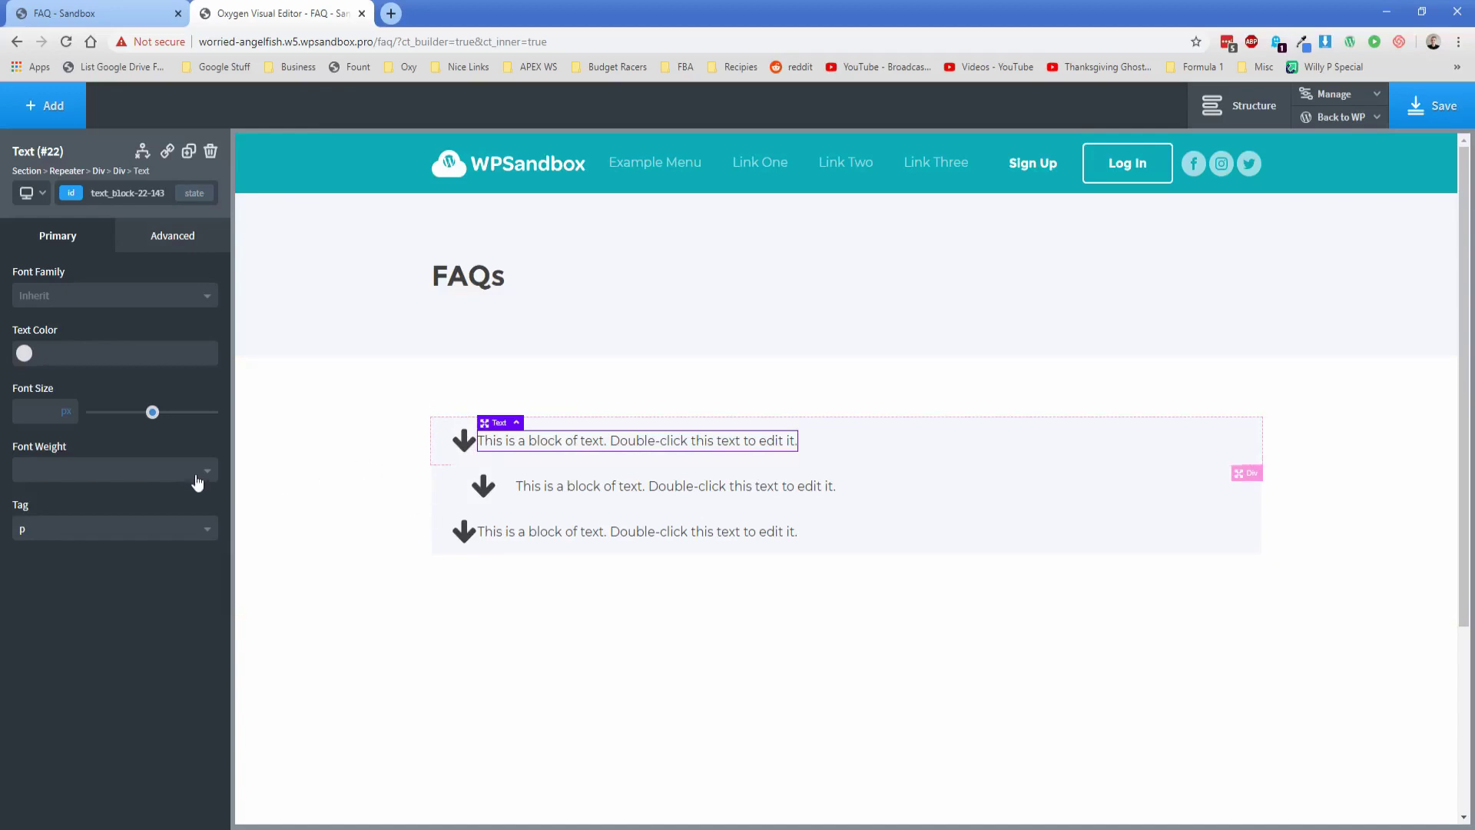
Add a right margin to the arrow icon in the accordion div to separate it from the text
left_click(464, 444)
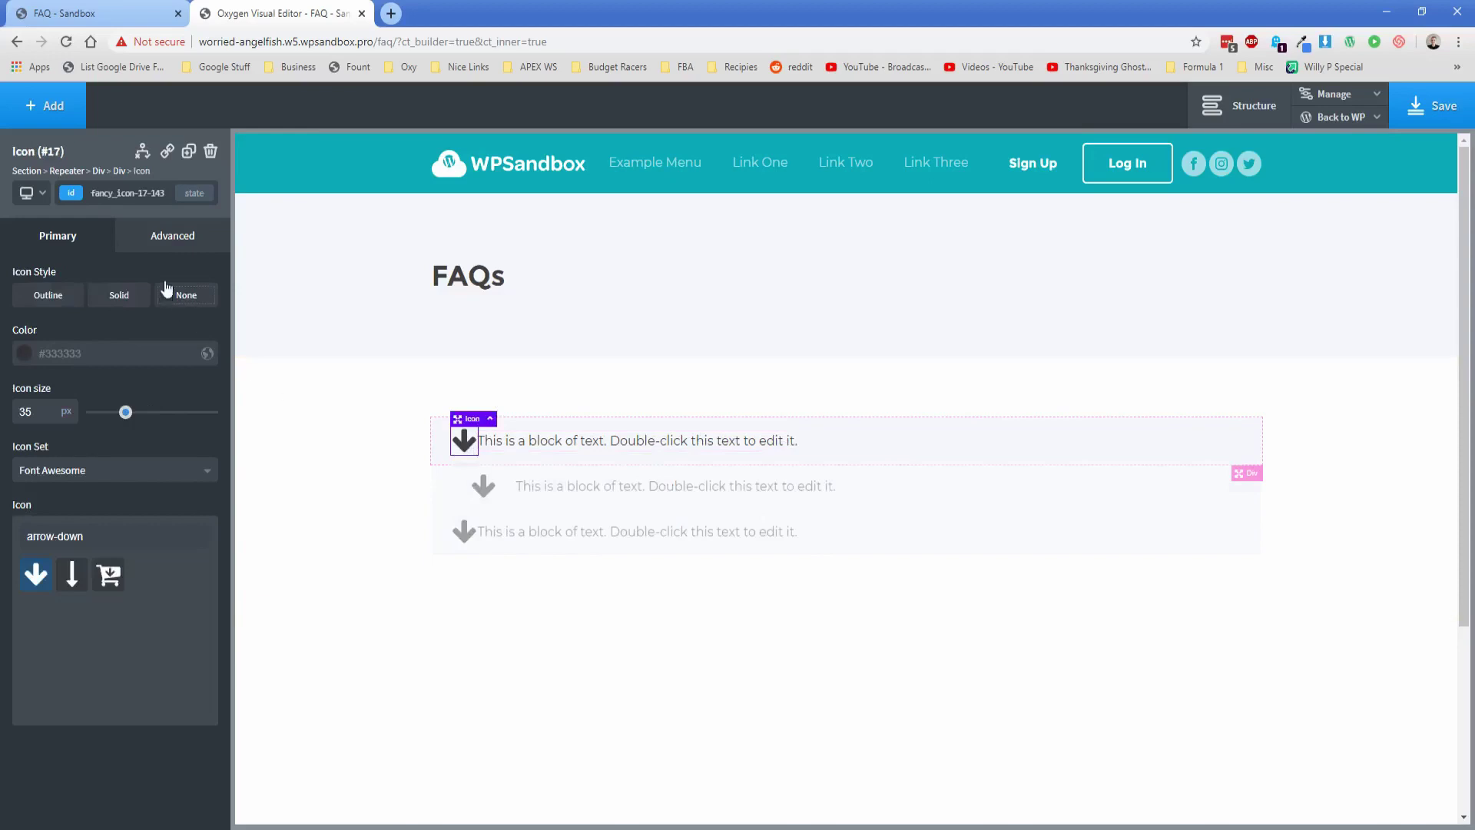
left_click(170, 237)
left_click(166, 326)
left_click(179, 355)
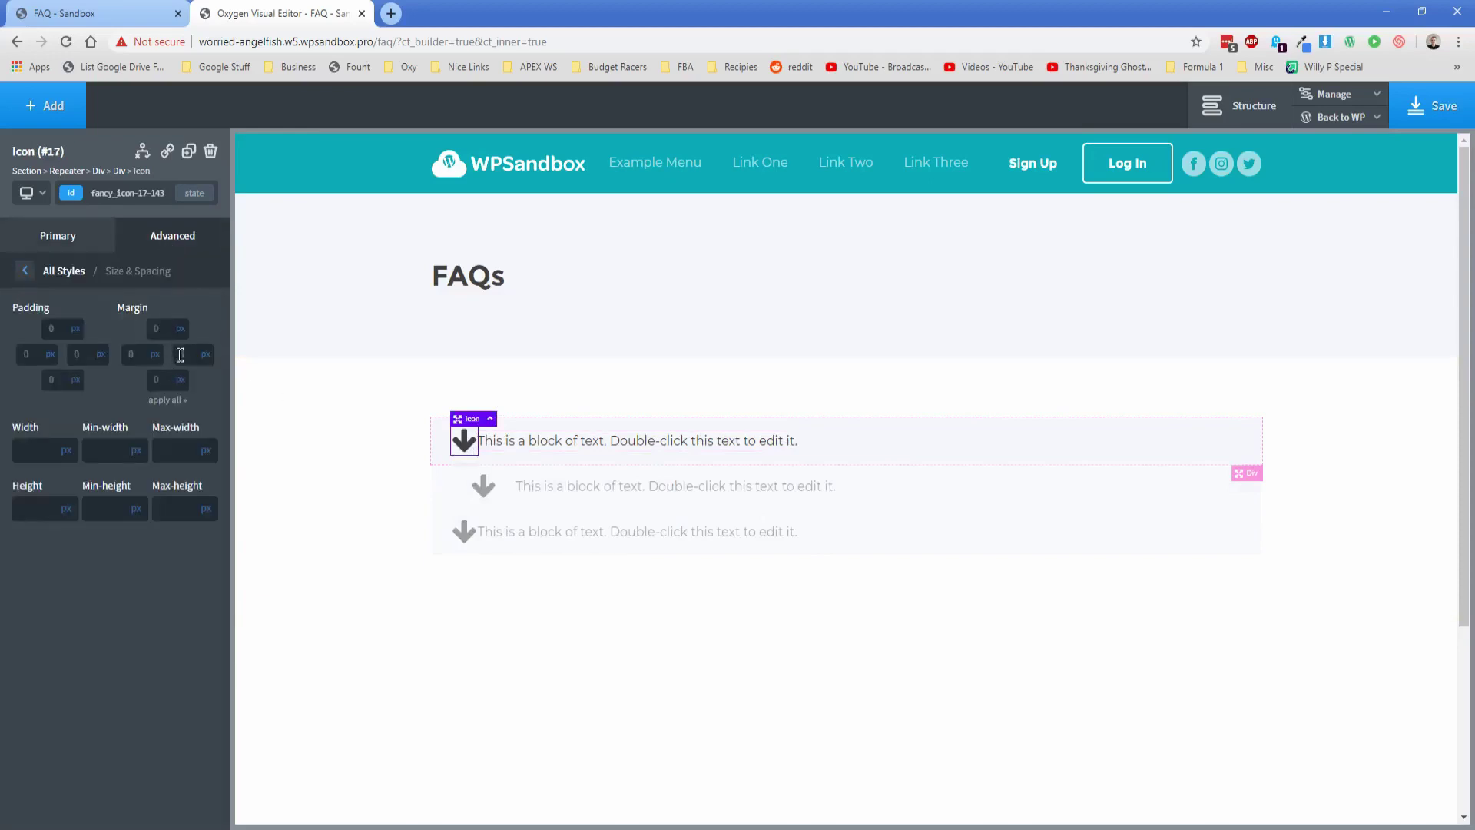
Replace the placeholder text beside the arrow icon with dynamic data from the repeater's Question field
left_click(552, 448)
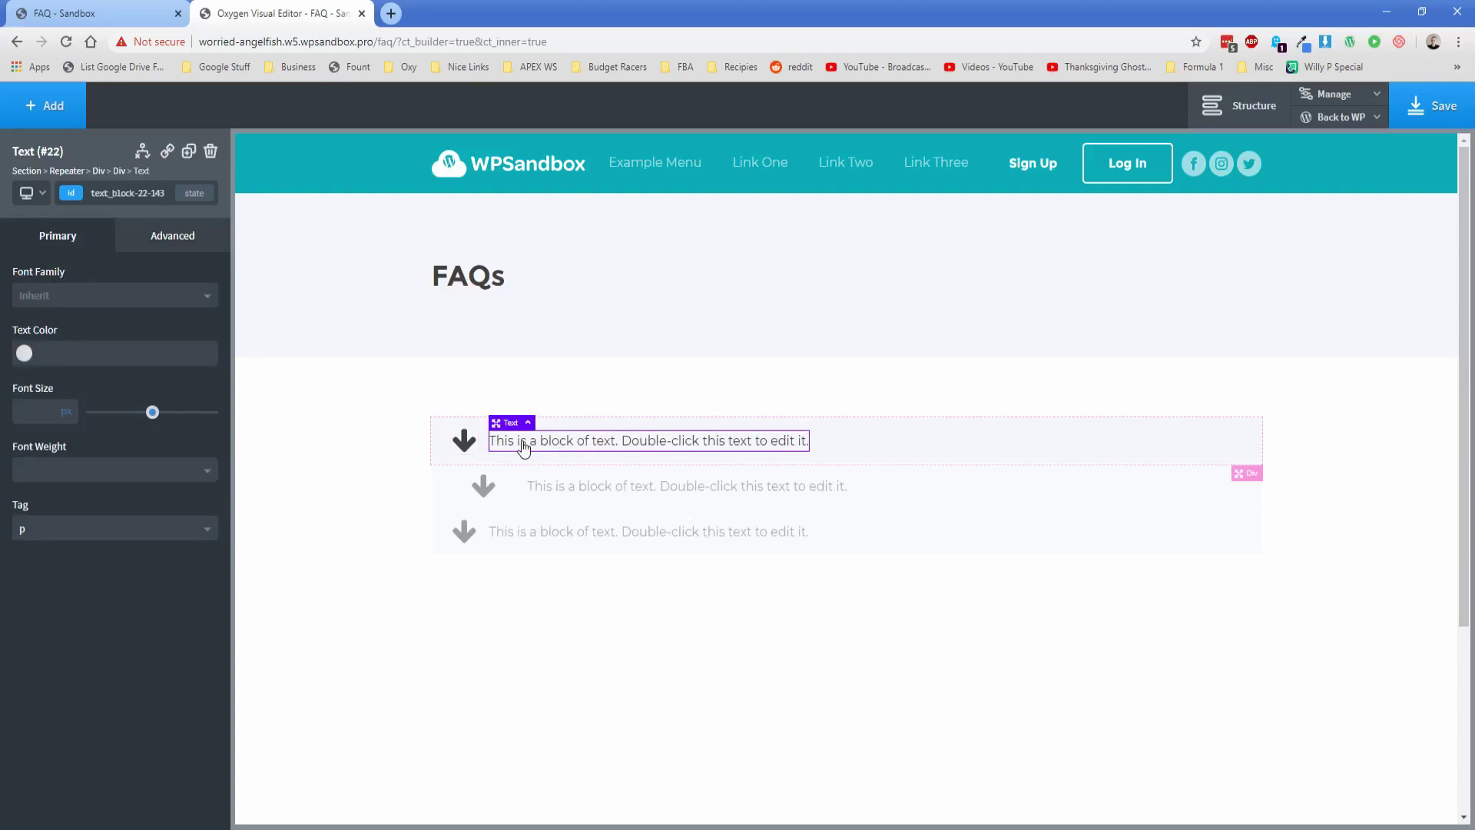
double_click(537, 445)
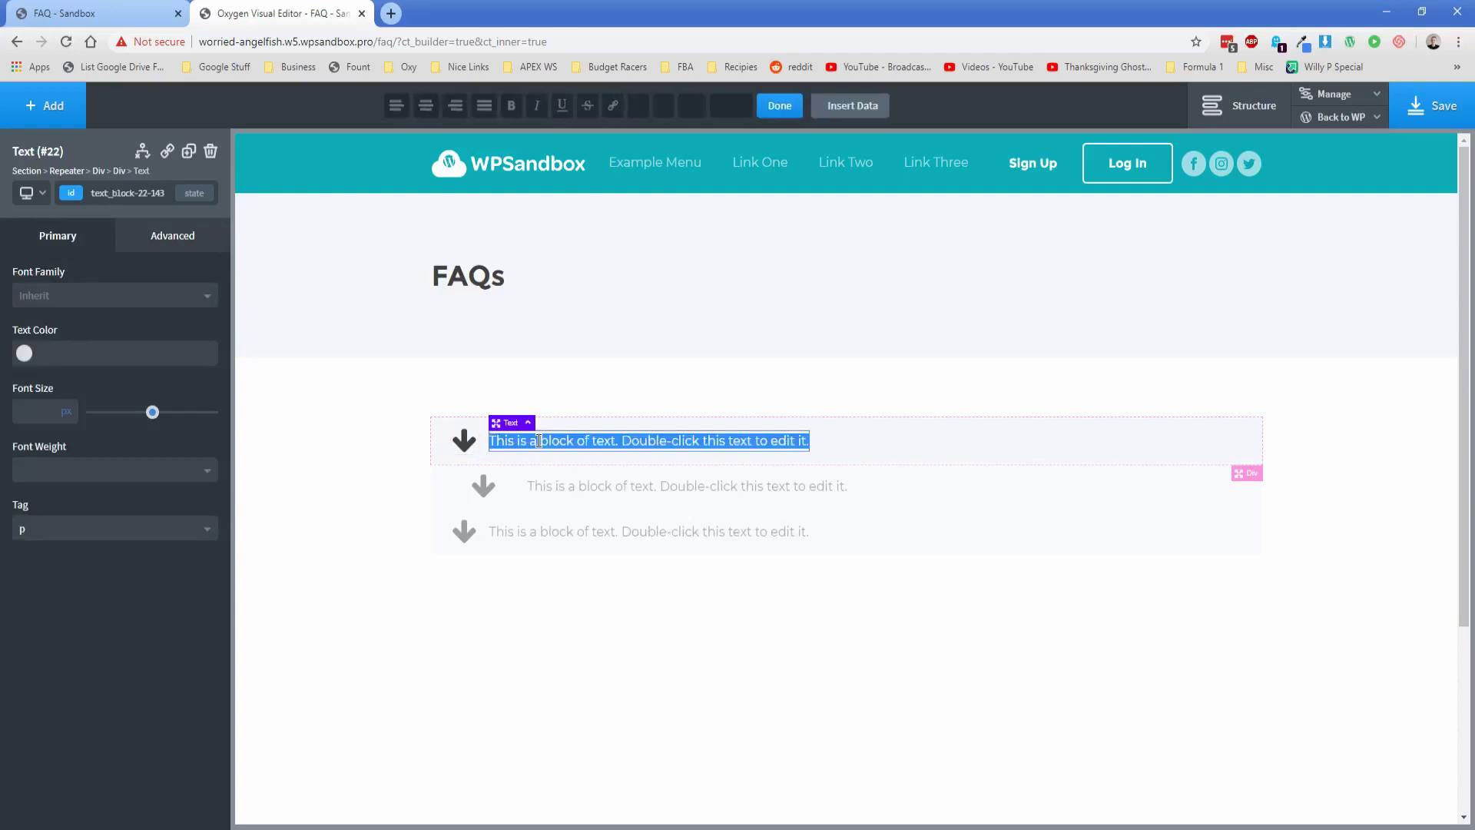
left_click(840, 114)
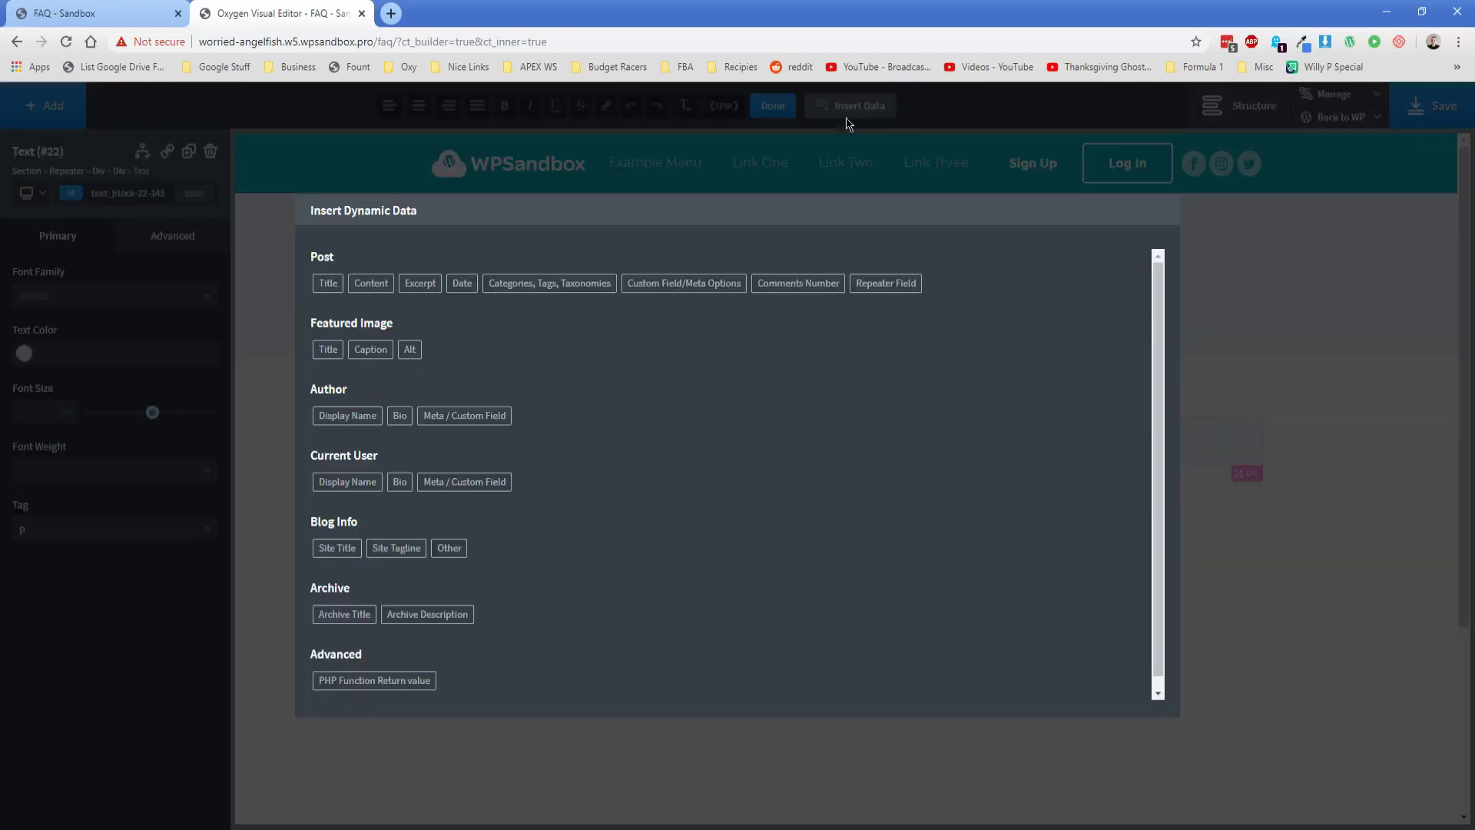
left_click(867, 286)
left_click(402, 296)
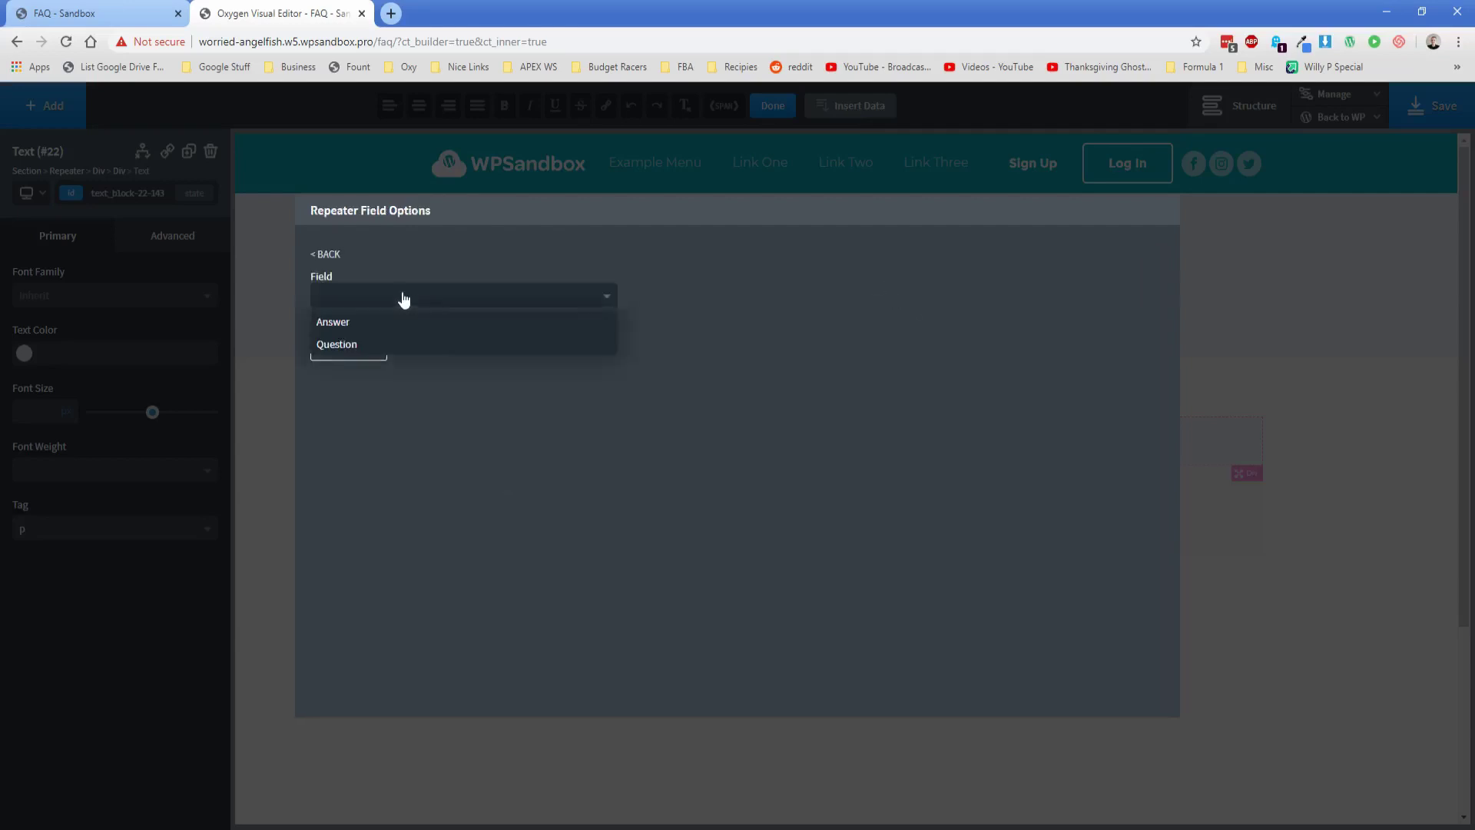
left_click(353, 344)
left_click(349, 348)
left_click(320, 458)
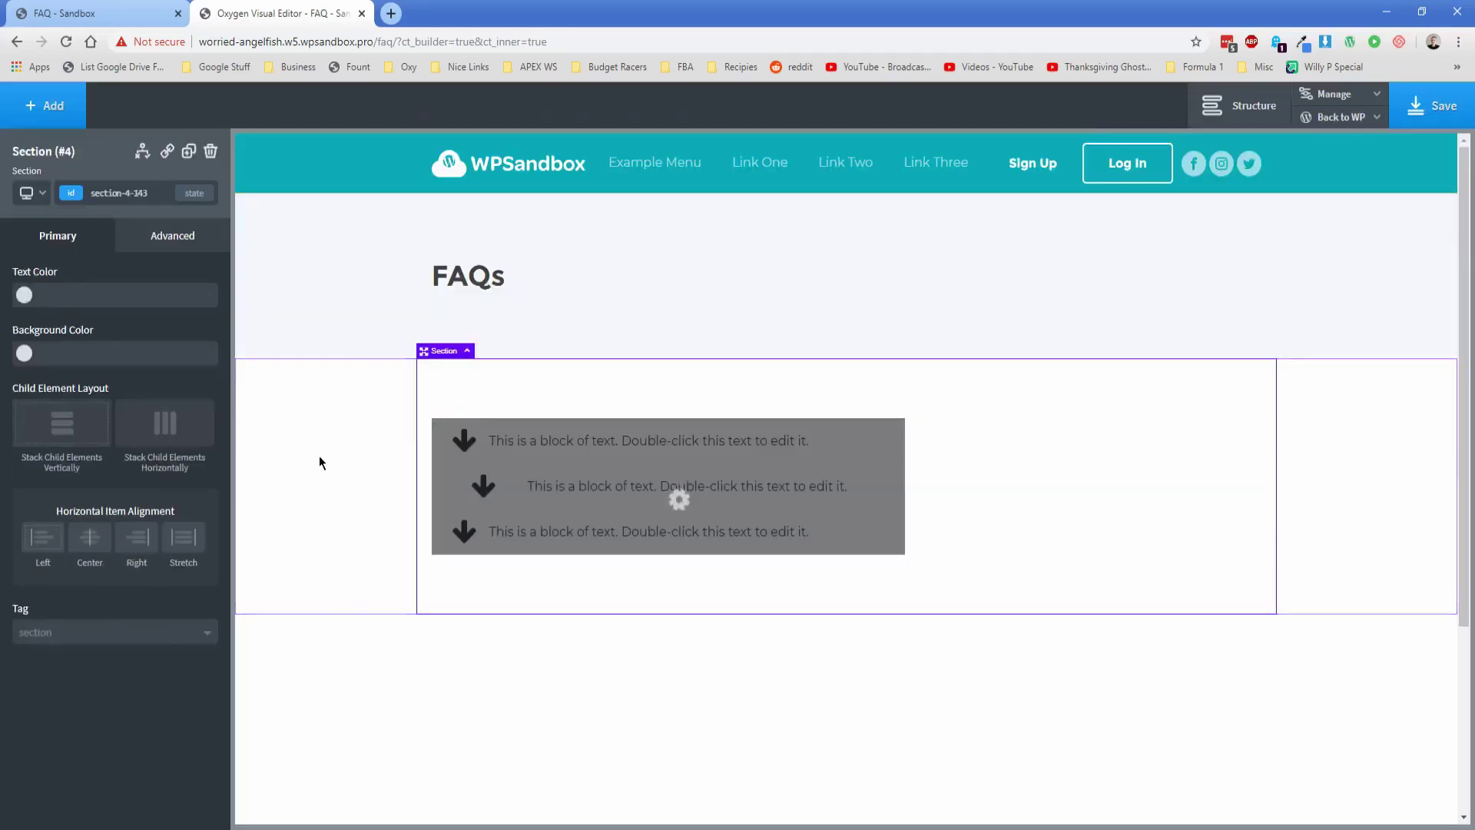
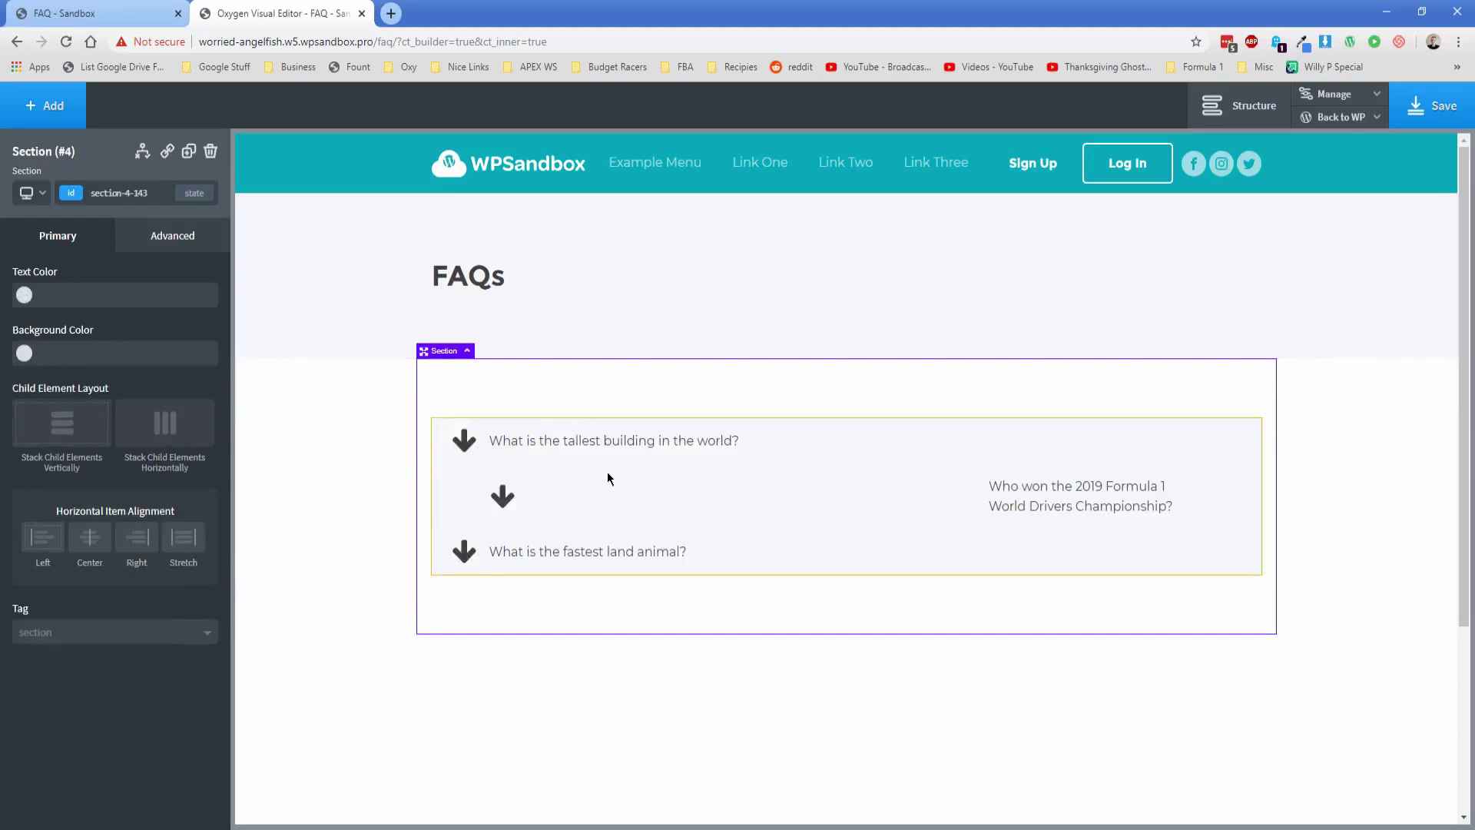
Switch the repeater's preview render to Single Mode
left_click(825, 440)
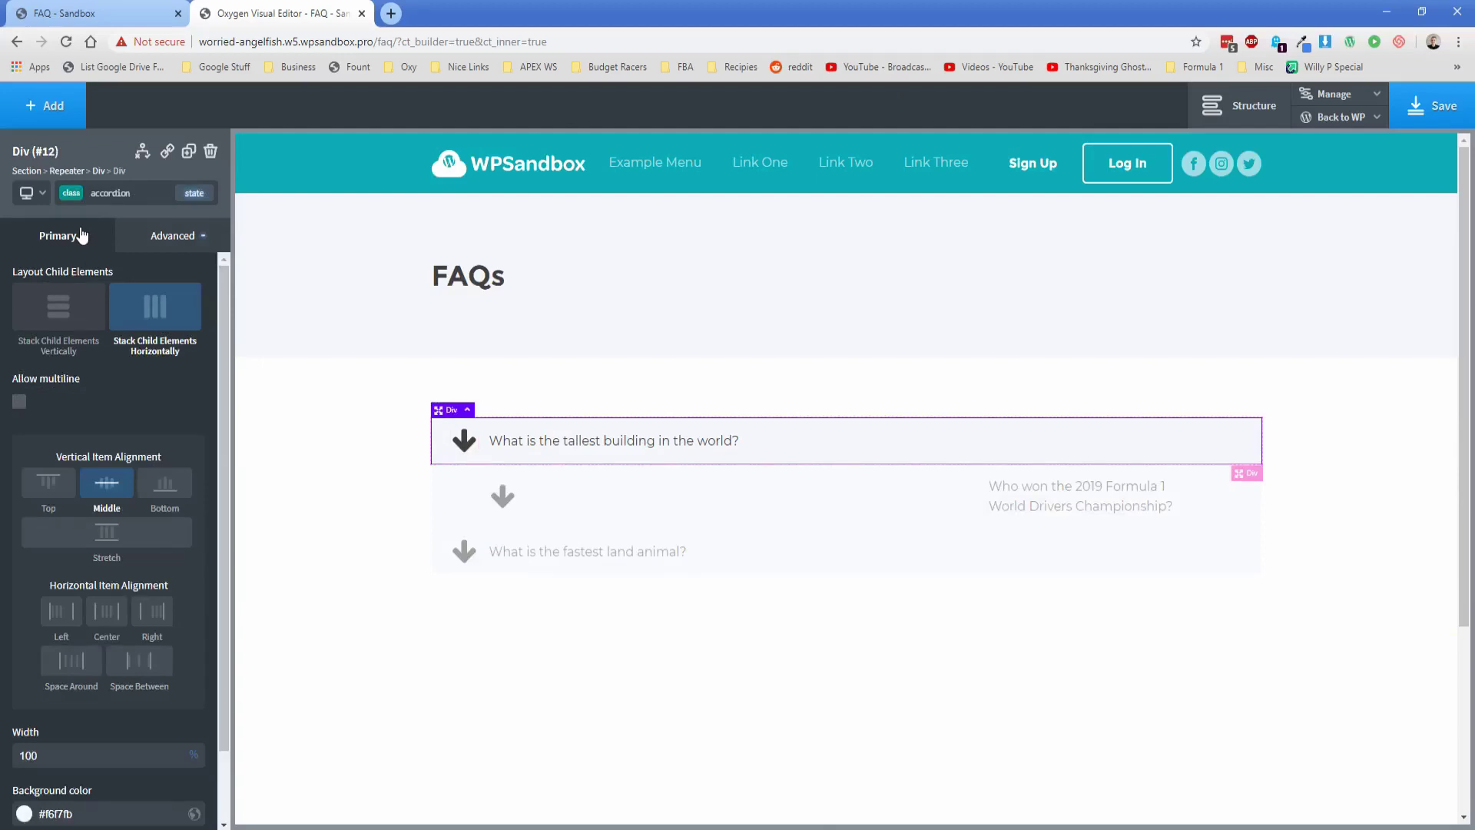
left_click(67, 170)
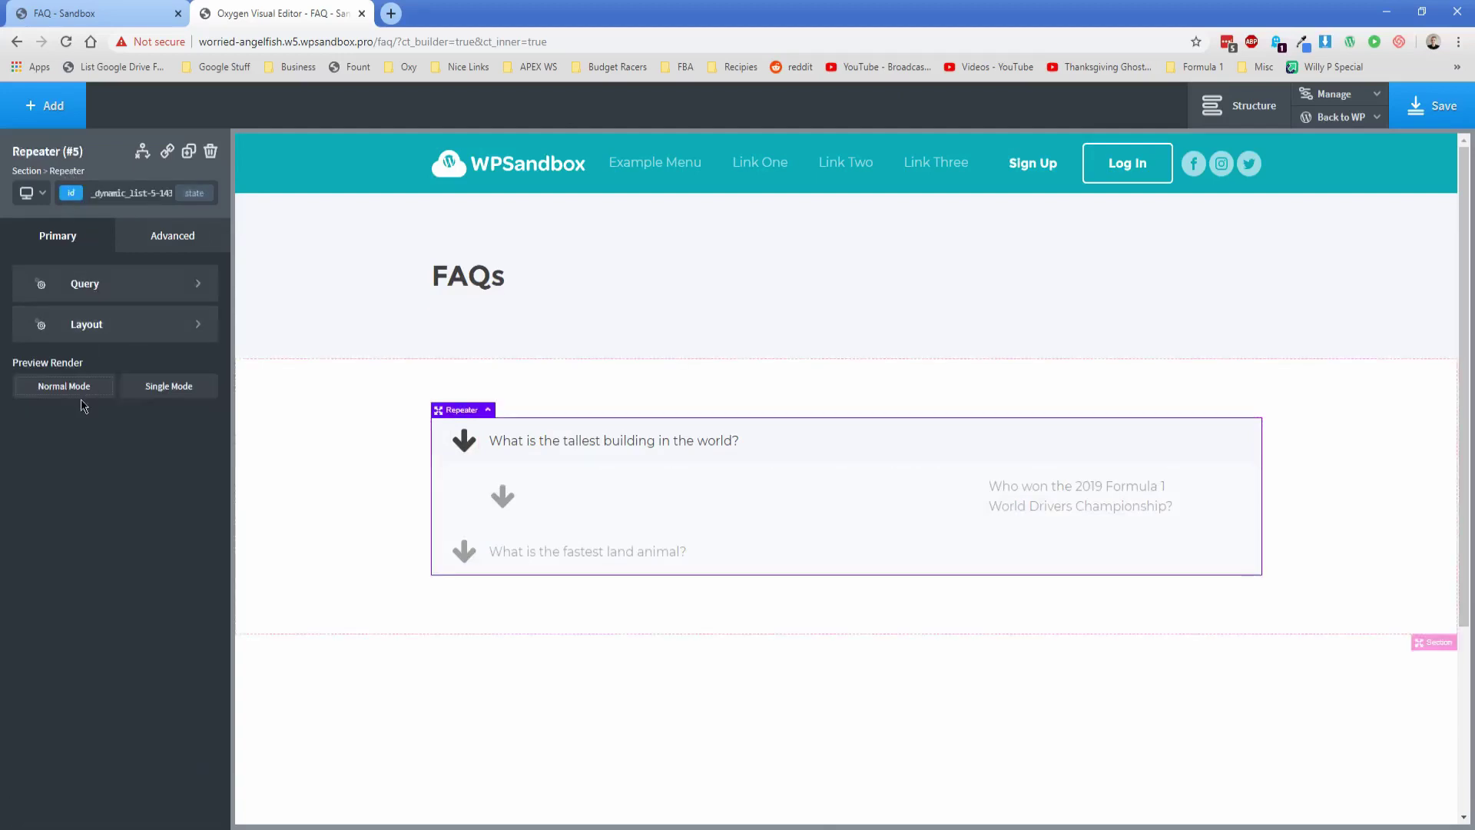
left_click(157, 388)
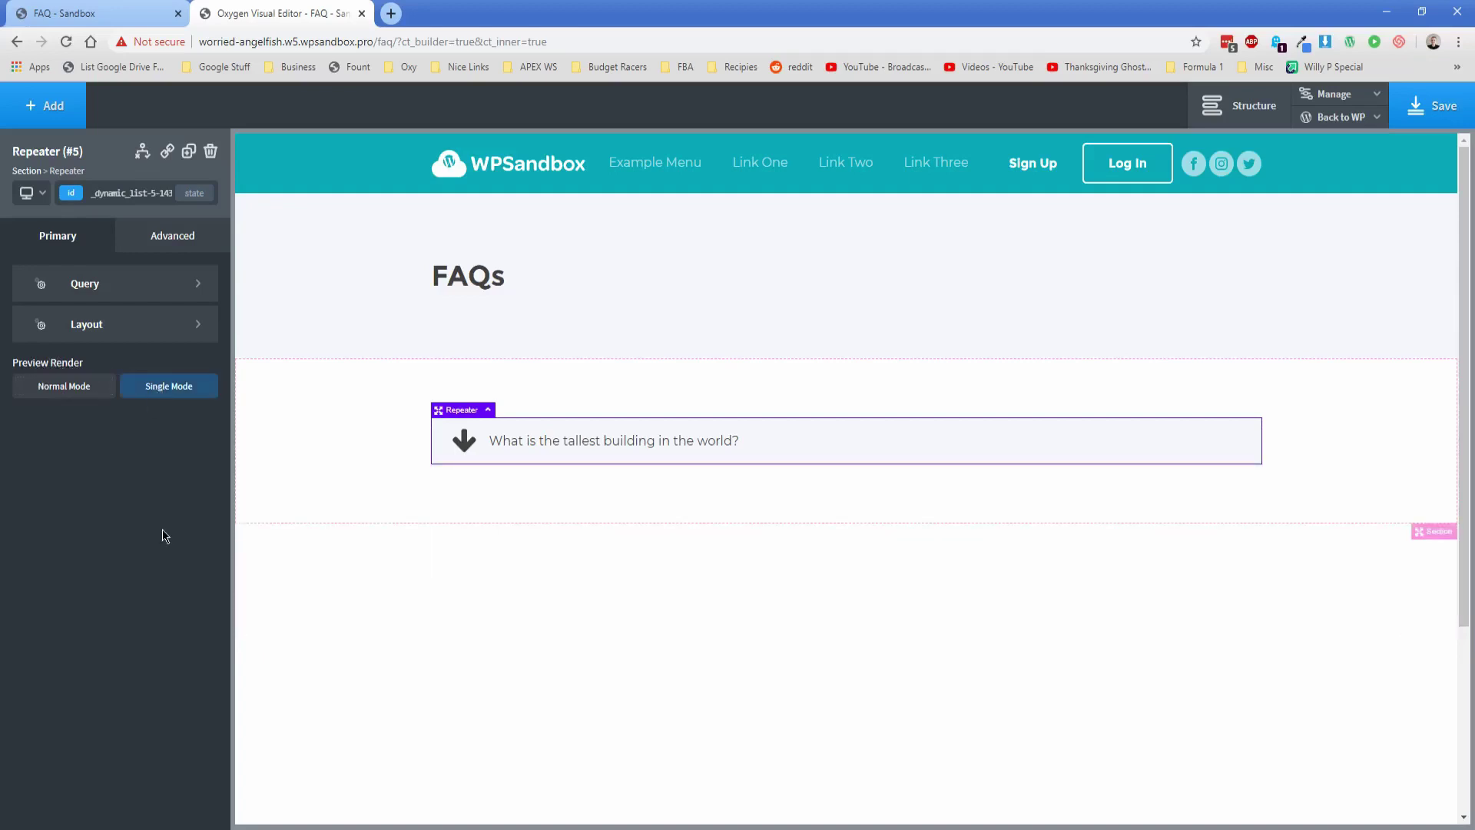
Add a new div below the accordion div inside the repeater's Div (#6) and set its width to 100%
left_click(804, 454)
left_click(1247, 106)
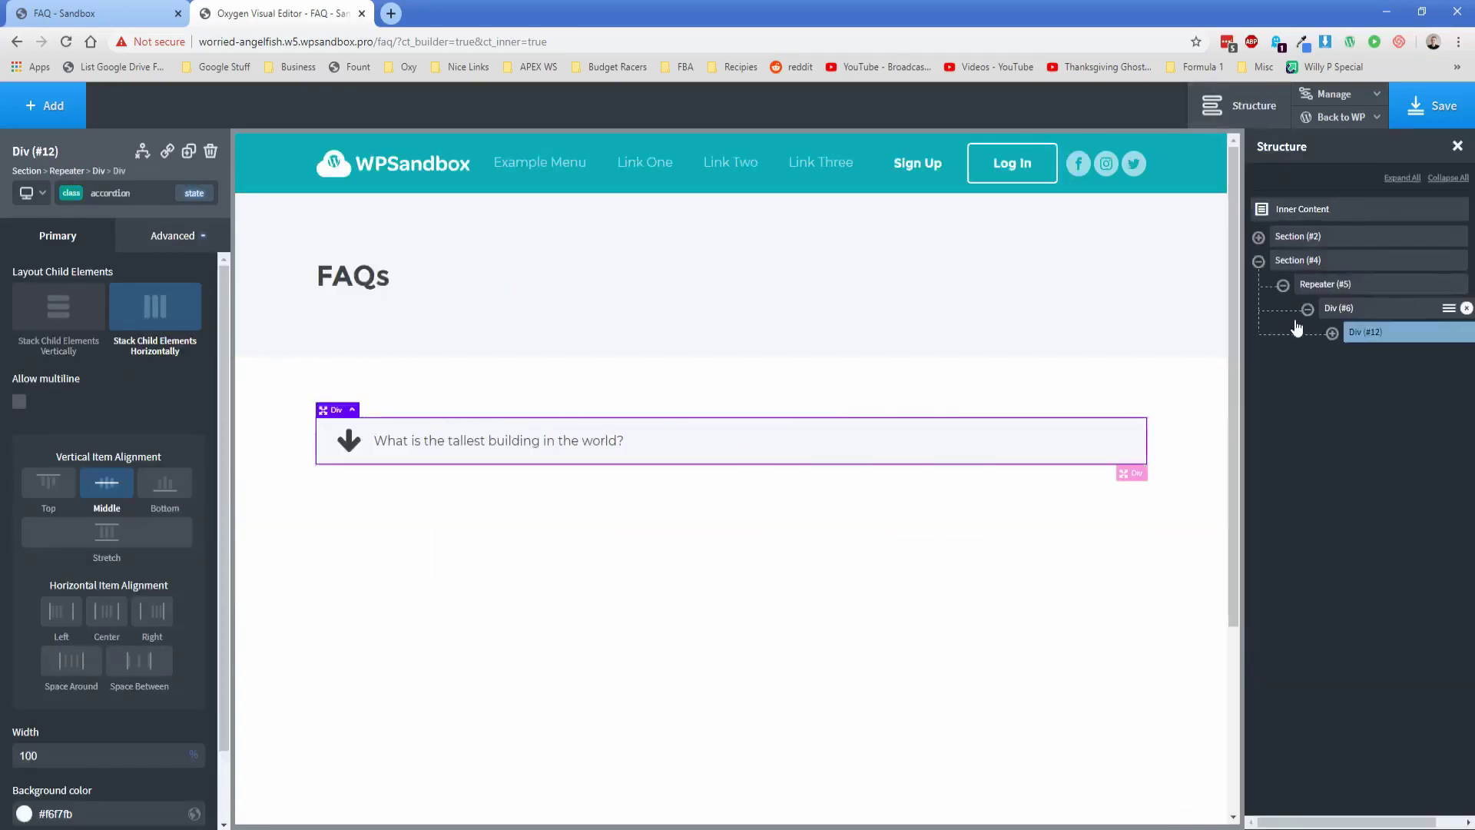
left_click(1342, 315)
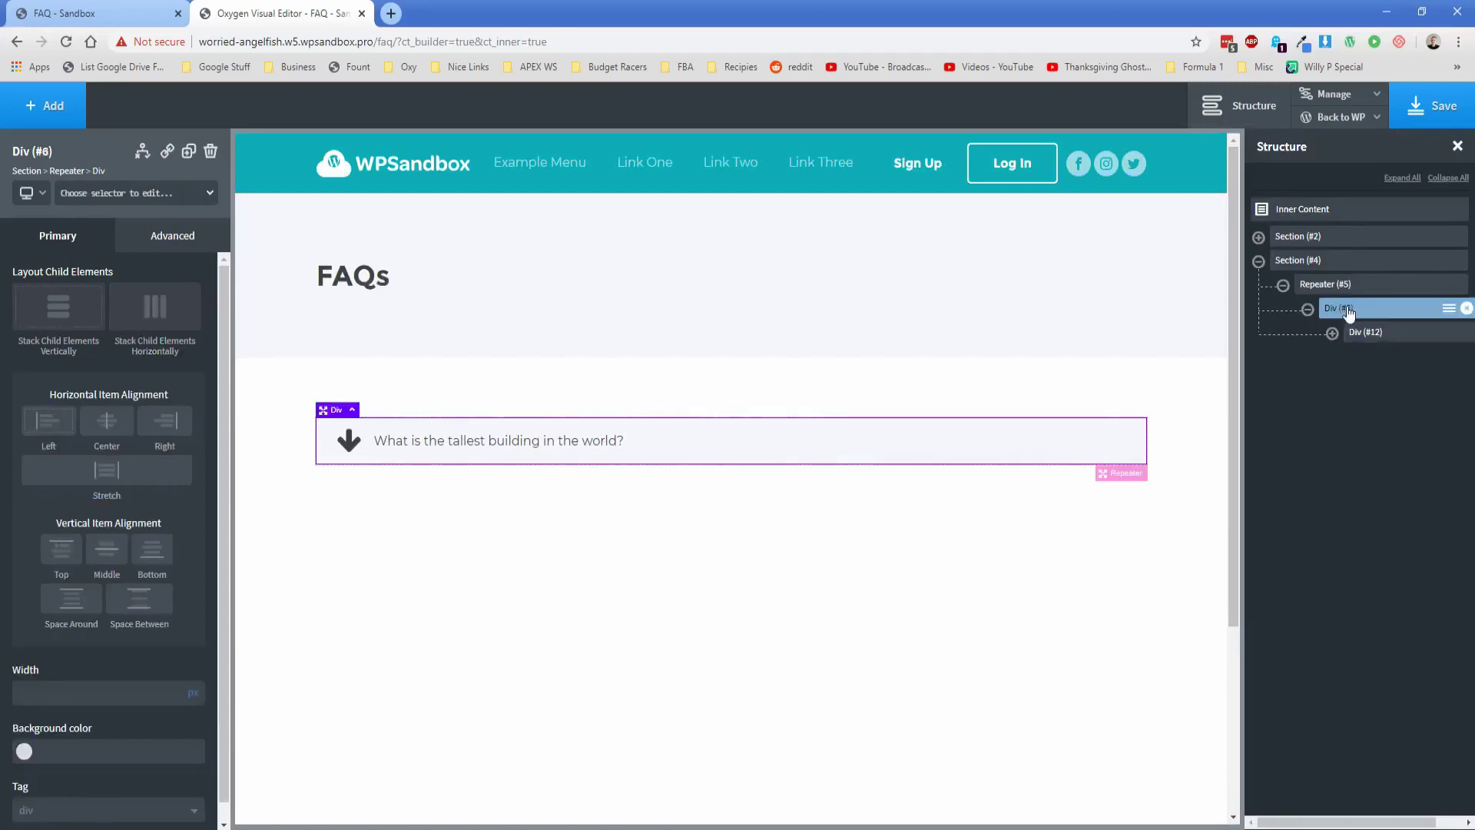
left_click(46, 106)
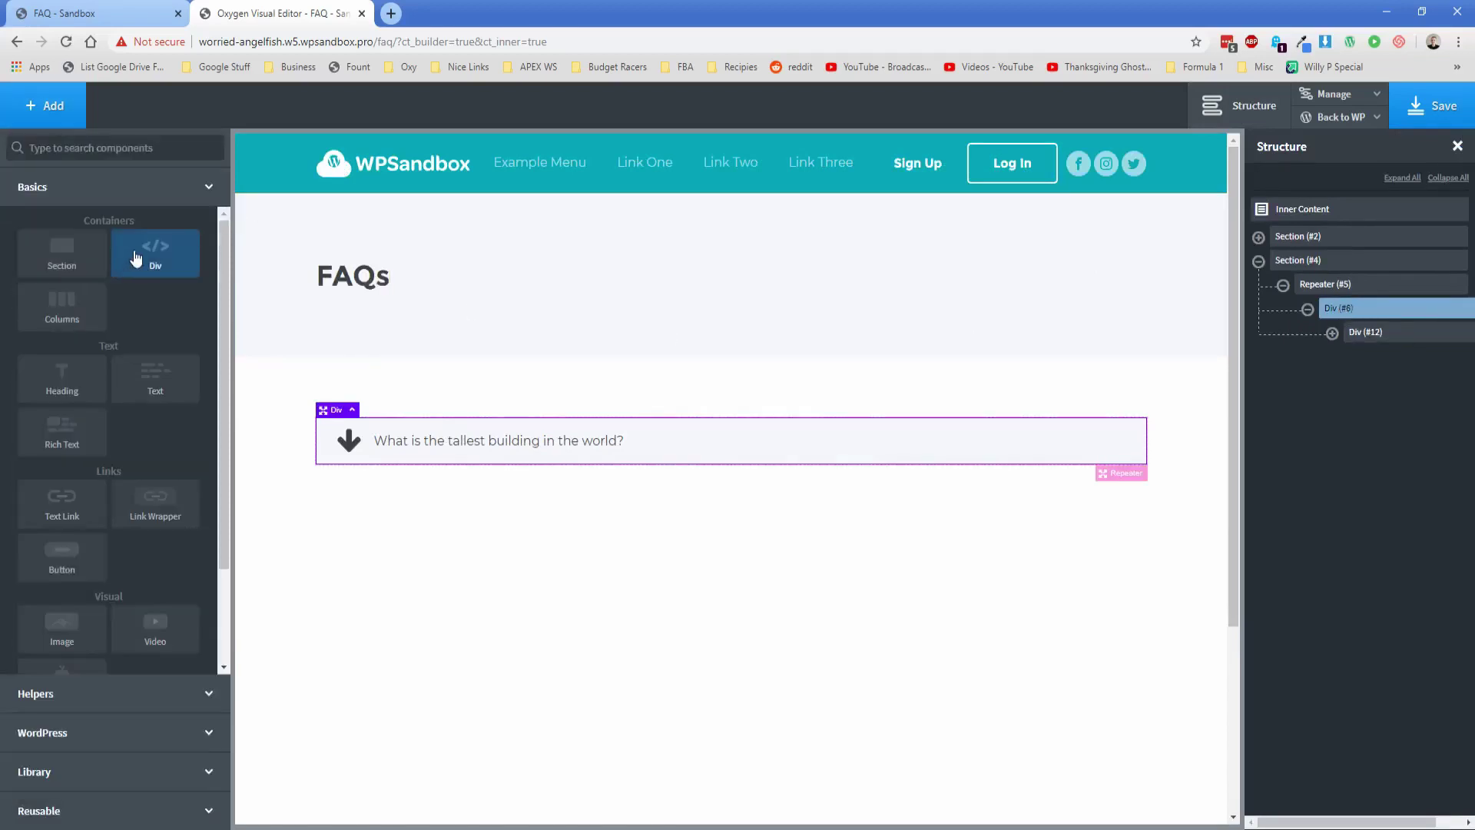
left_click(150, 254)
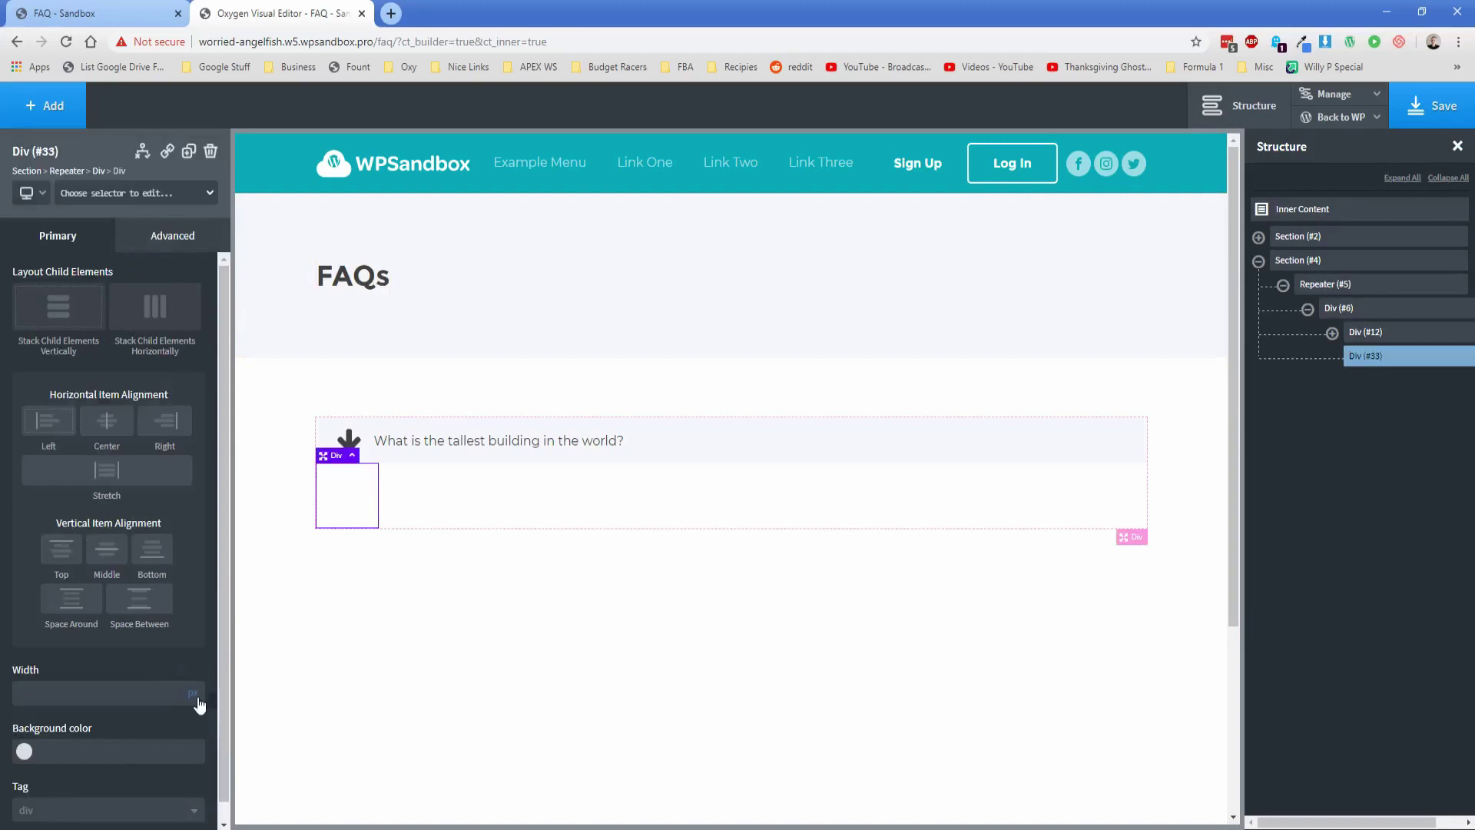
left_click(151, 687)
type("100")
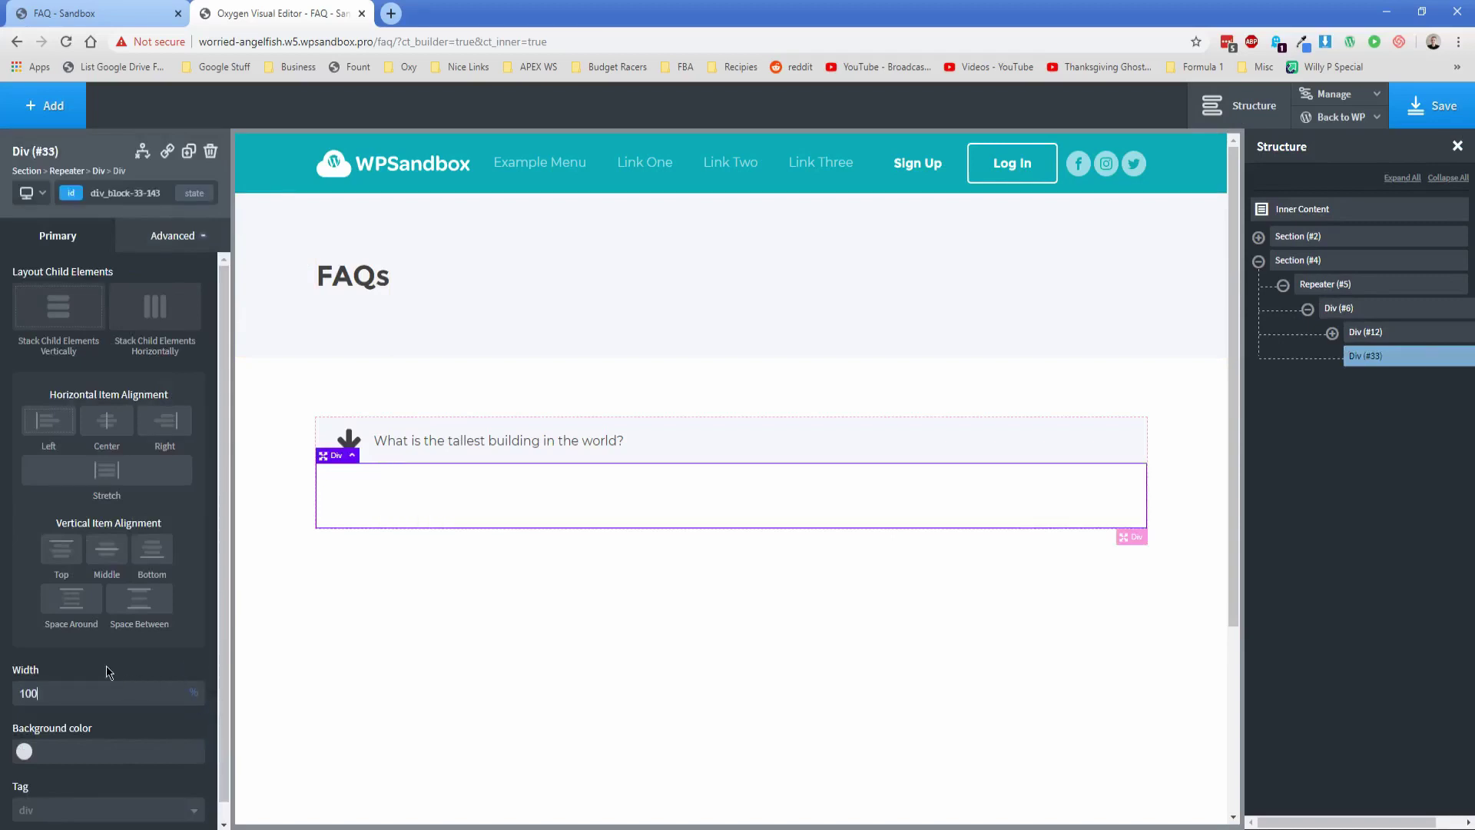
Assign the class panel to the new div below the accordion div
left_click(68, 196)
type("p")
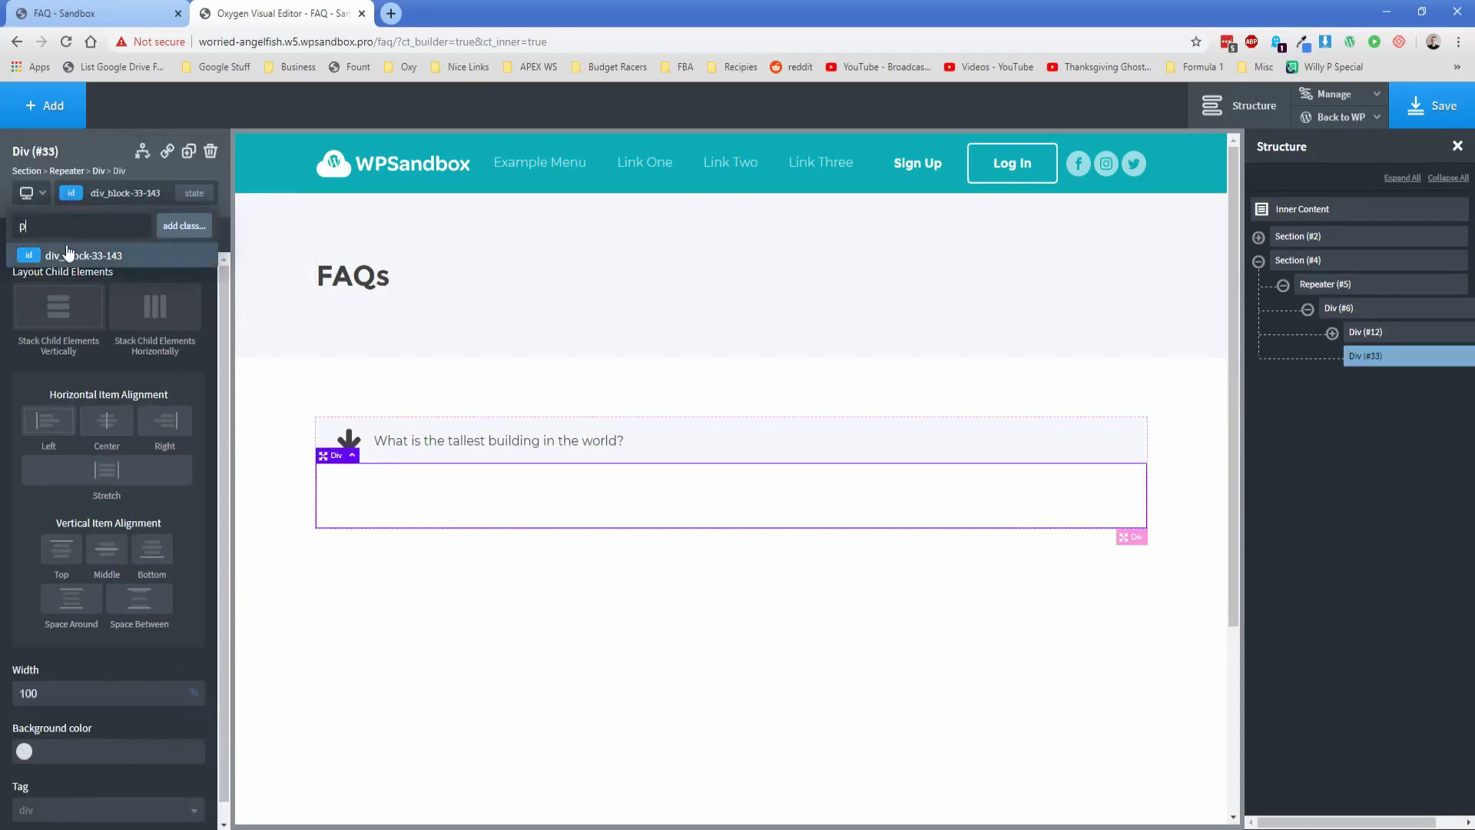
type("anel")
key("Return")
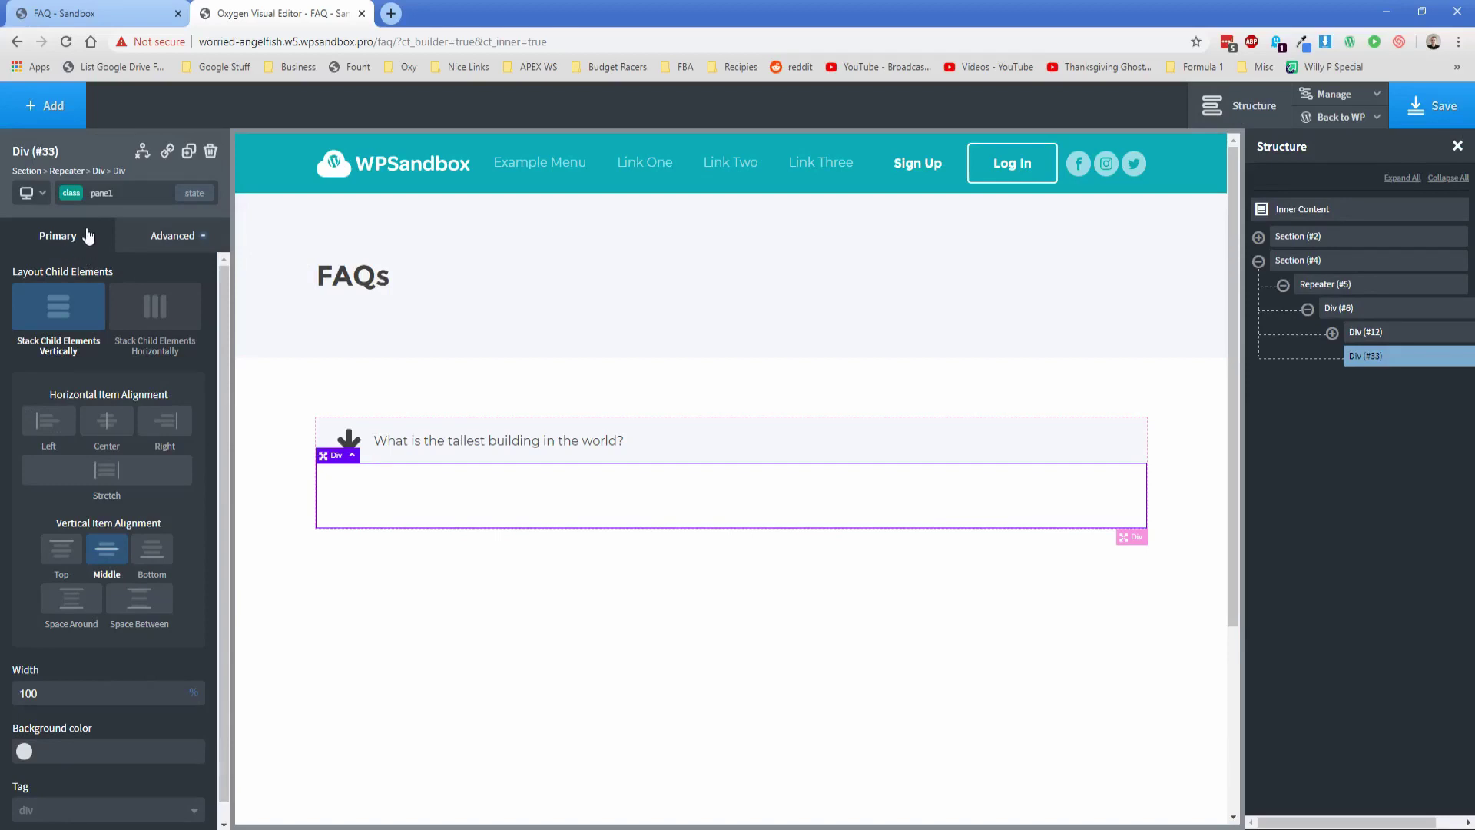
Add a text element inside the panel div and fill it with dynamic data from the repeater's Answer field
left_click(47, 105)
left_click(151, 399)
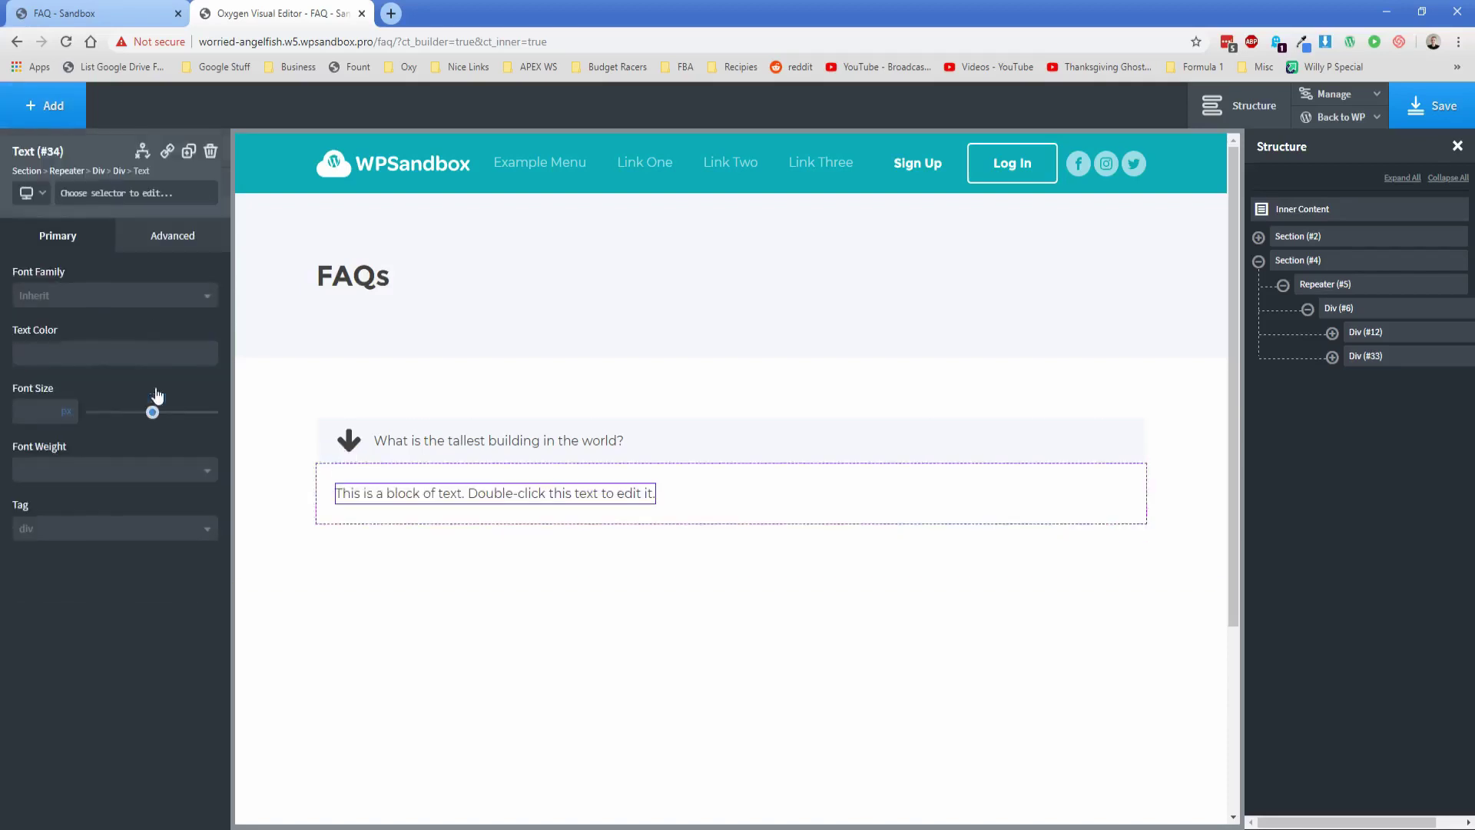
double_click(410, 496)
left_click(845, 105)
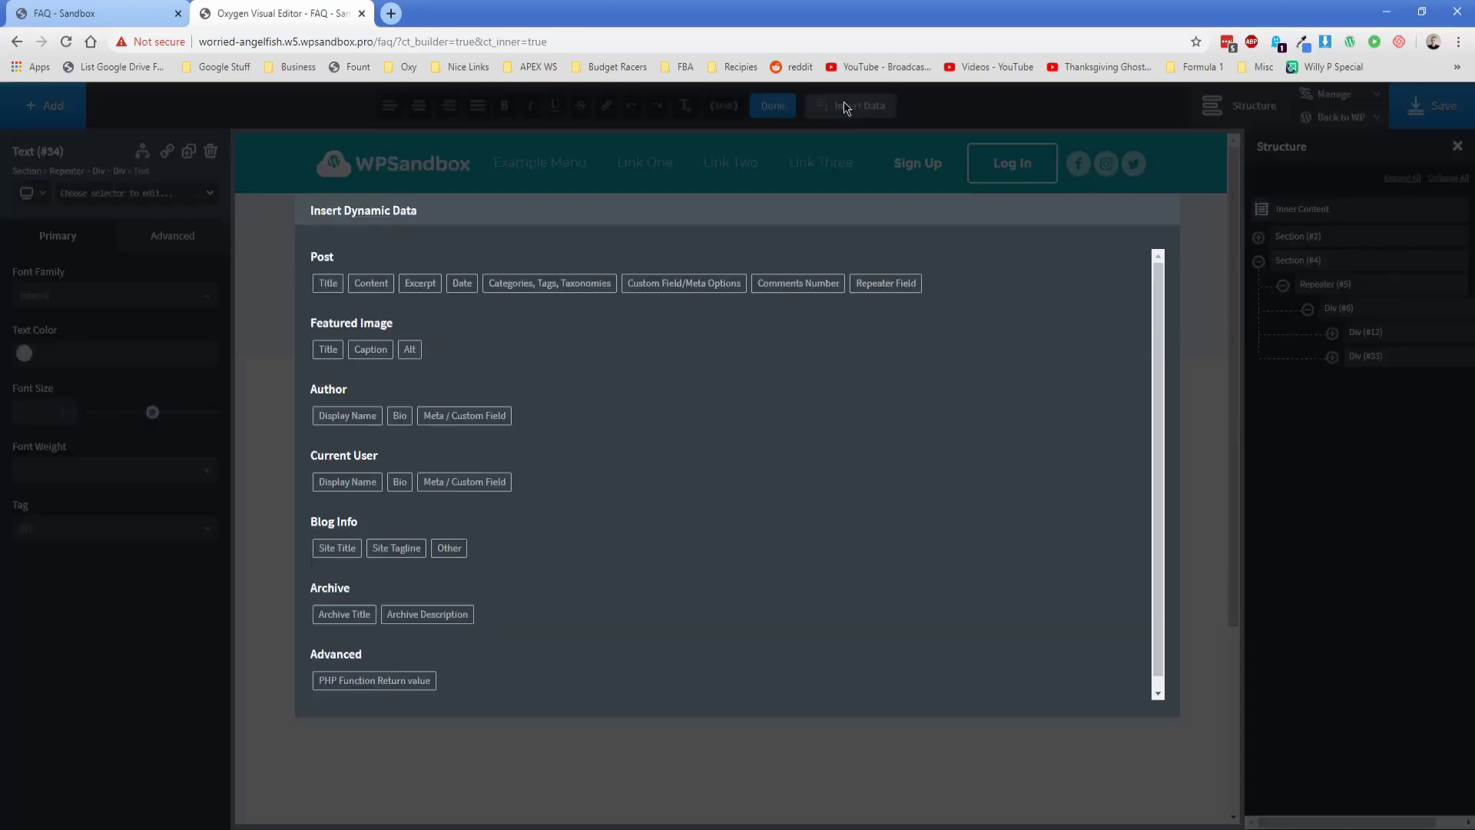
left_click(895, 286)
left_click(412, 303)
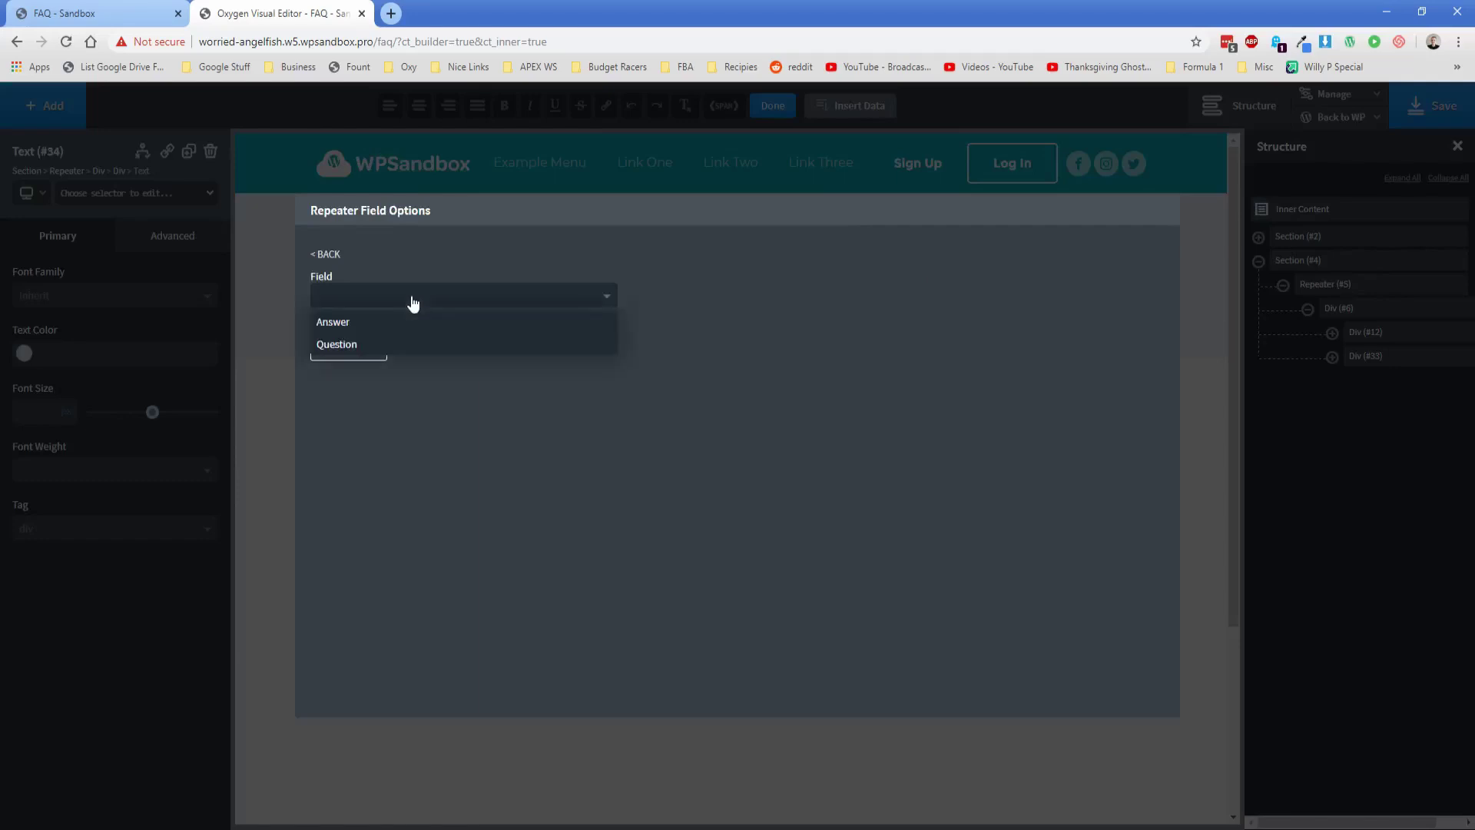
left_click(333, 323)
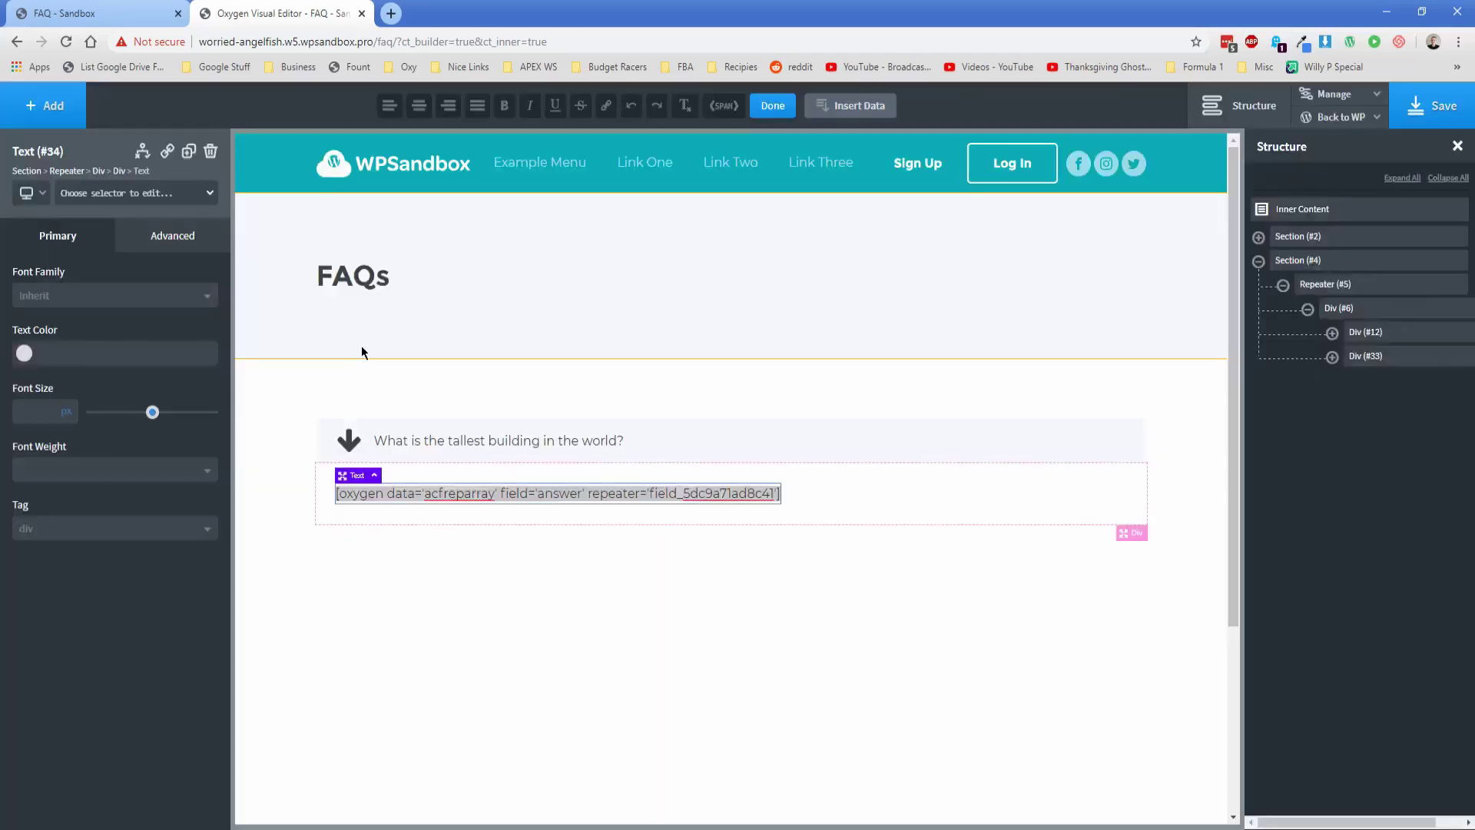
left_click(304, 505)
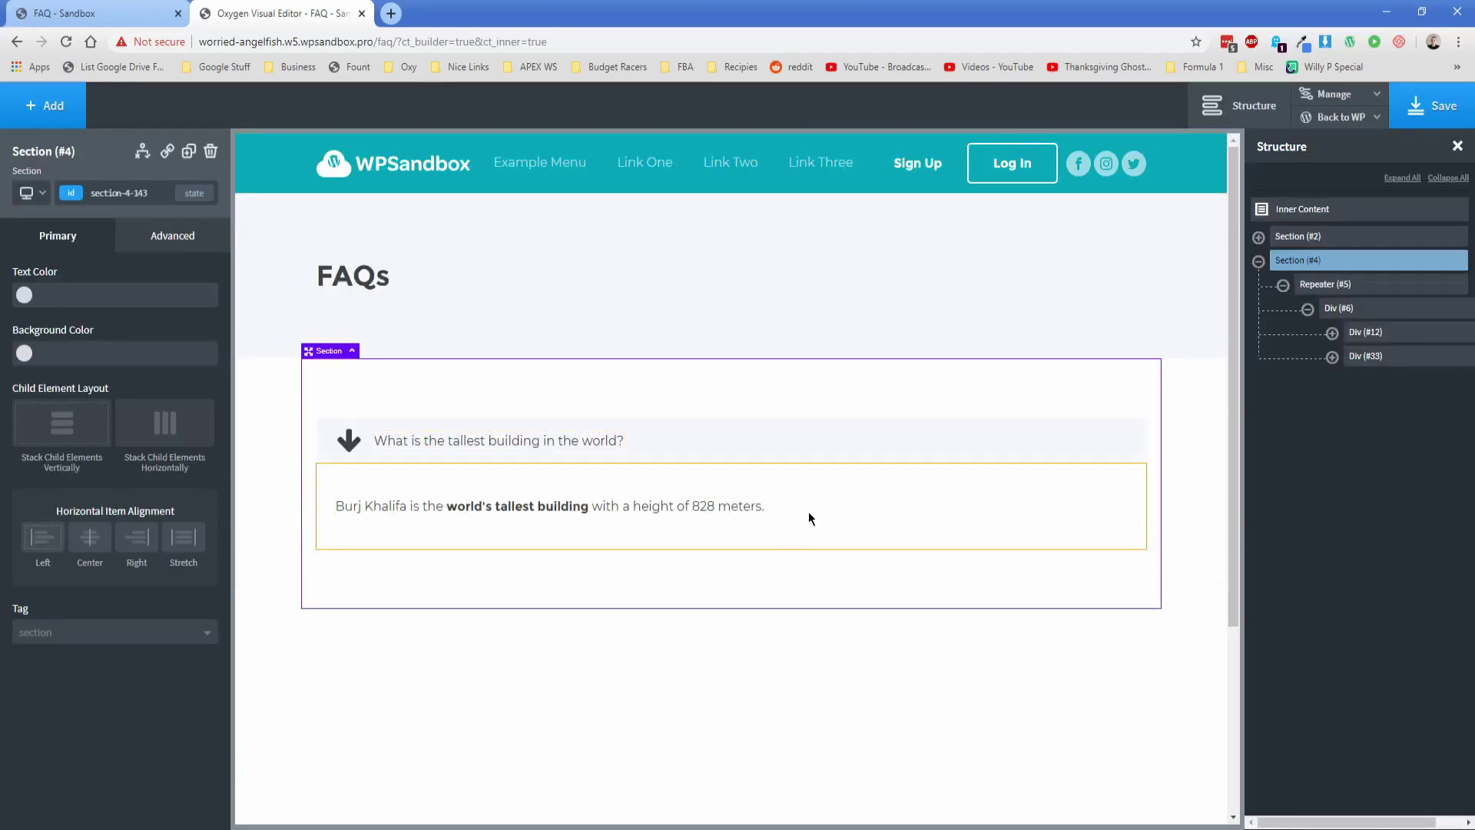
Save the FAQ layout and open the page's frontend to check the rendered questions and answers
left_click(1393, 119)
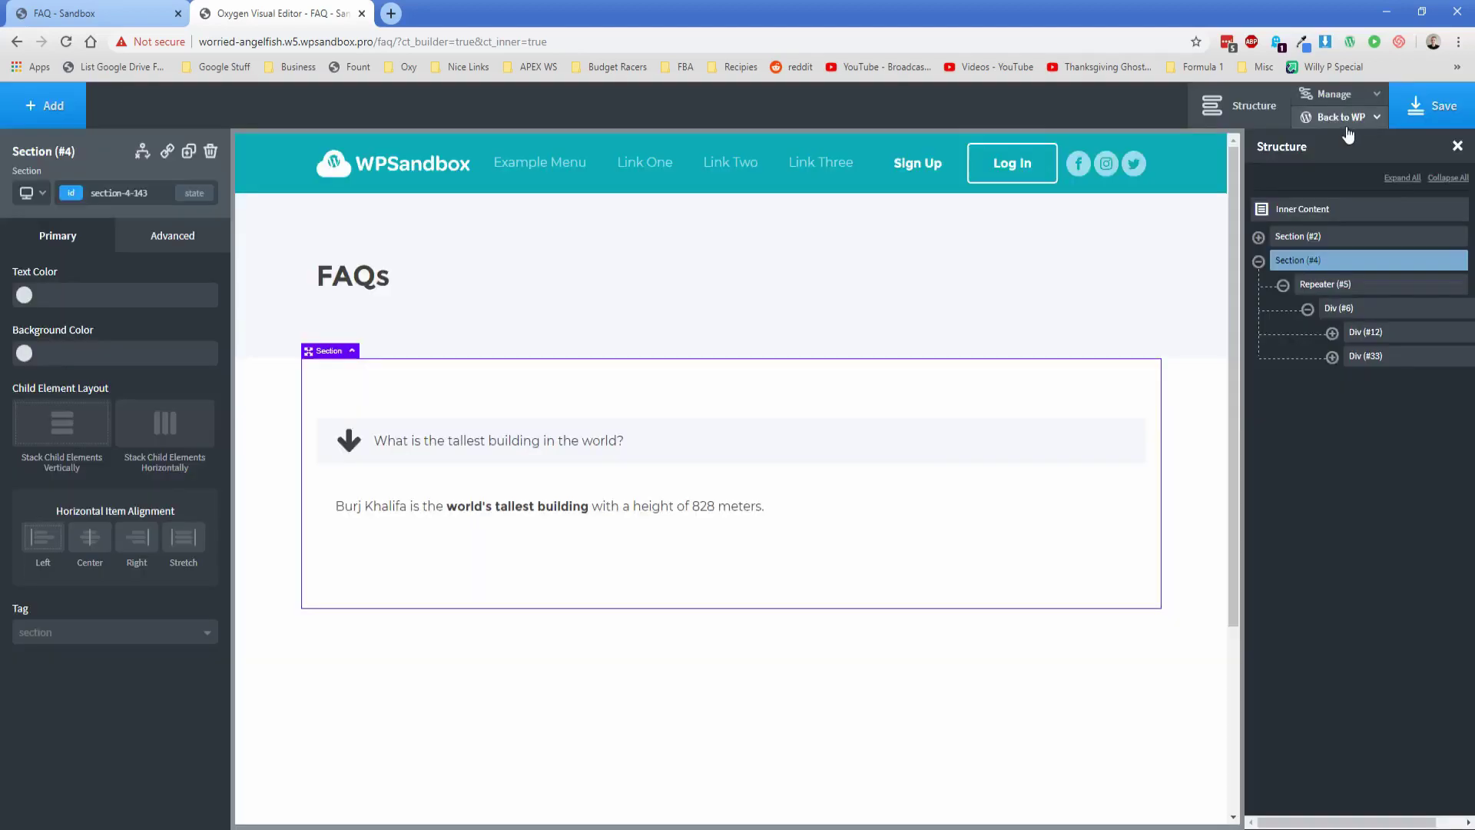
mouse_move(1376, 117)
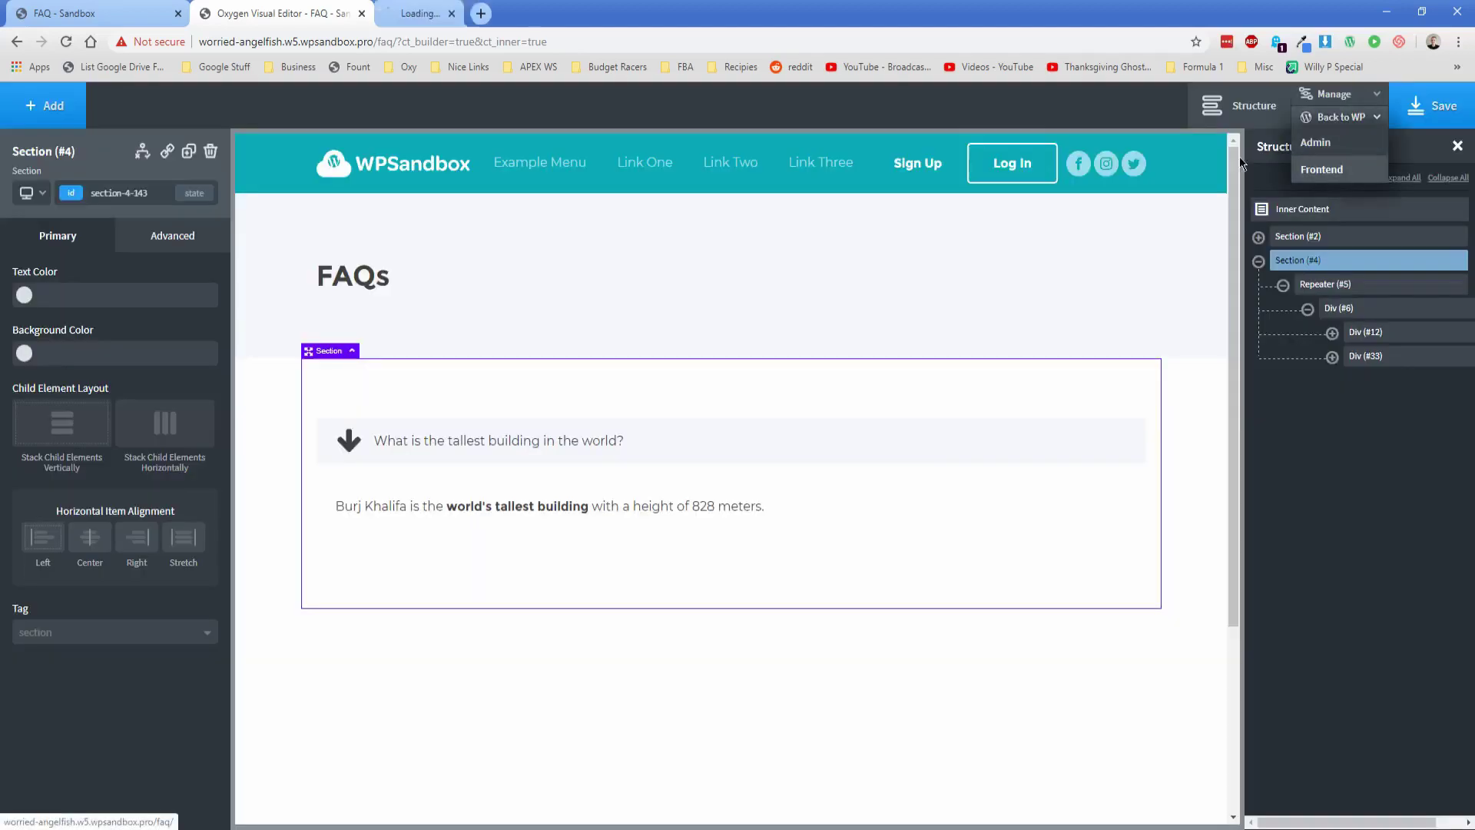
left_click(1316, 171)
scroll(204, 431, "down", 3)
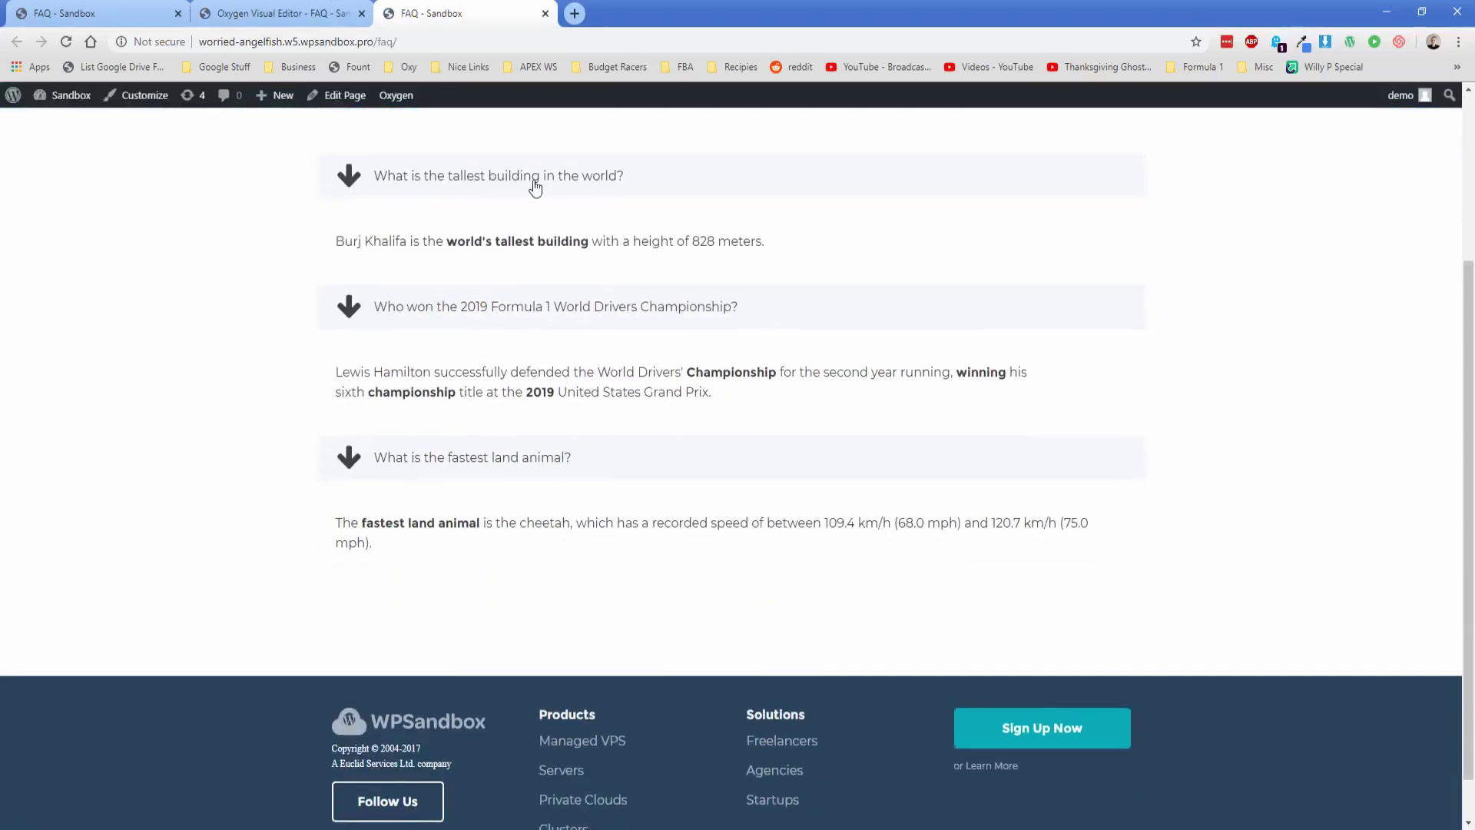
double_click(382, 175)
left_click(642, 240)
scroll(397, 378, "up", 1)
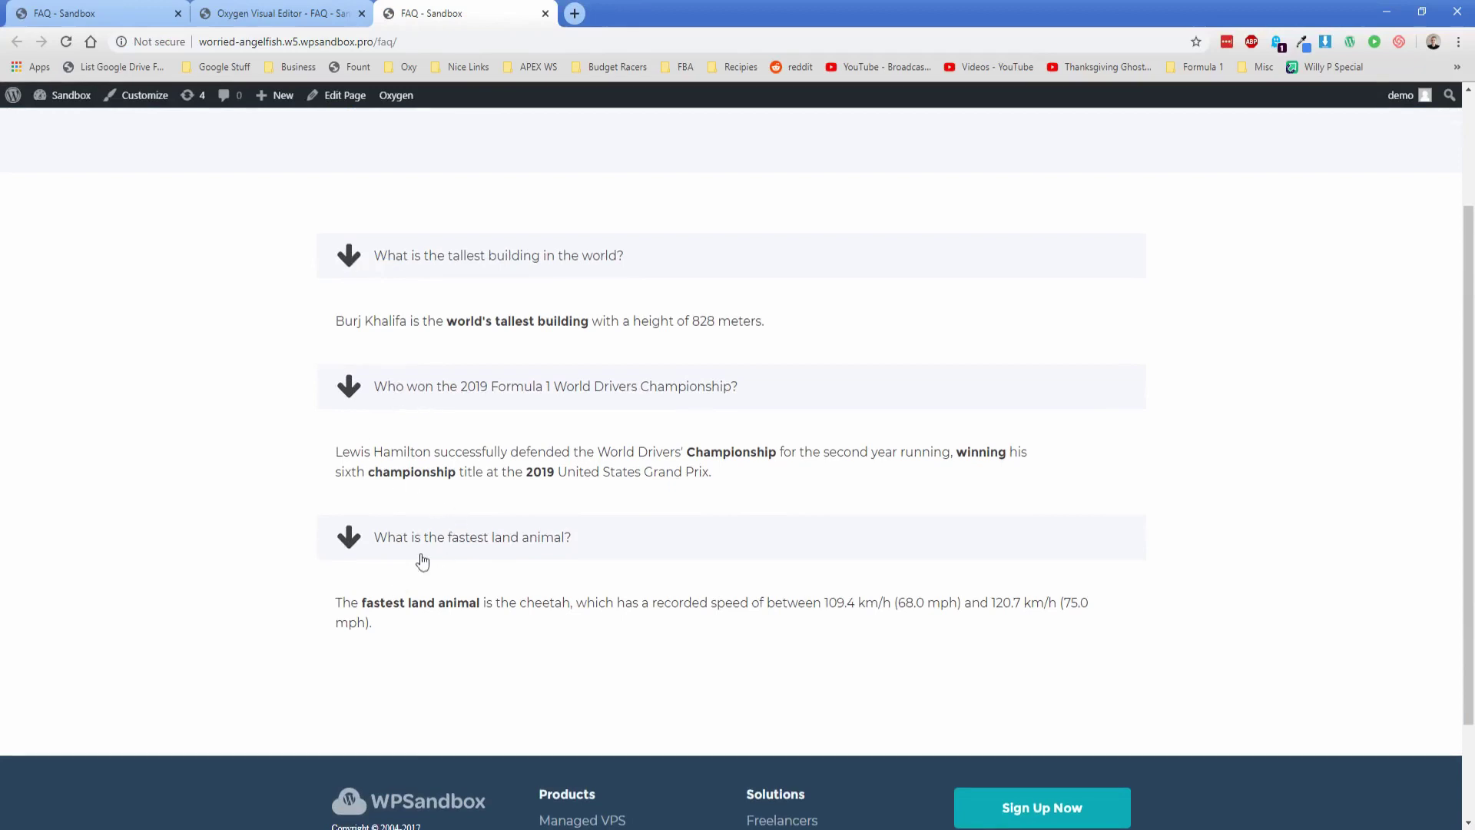
Return to the Oxygen editor and examine the cursor rule in the custom CSS of the accordion class's hover state
key("ctrl+shift+Tab")
key("ctrl+Tab")
key("ctrl+shift+Tab")
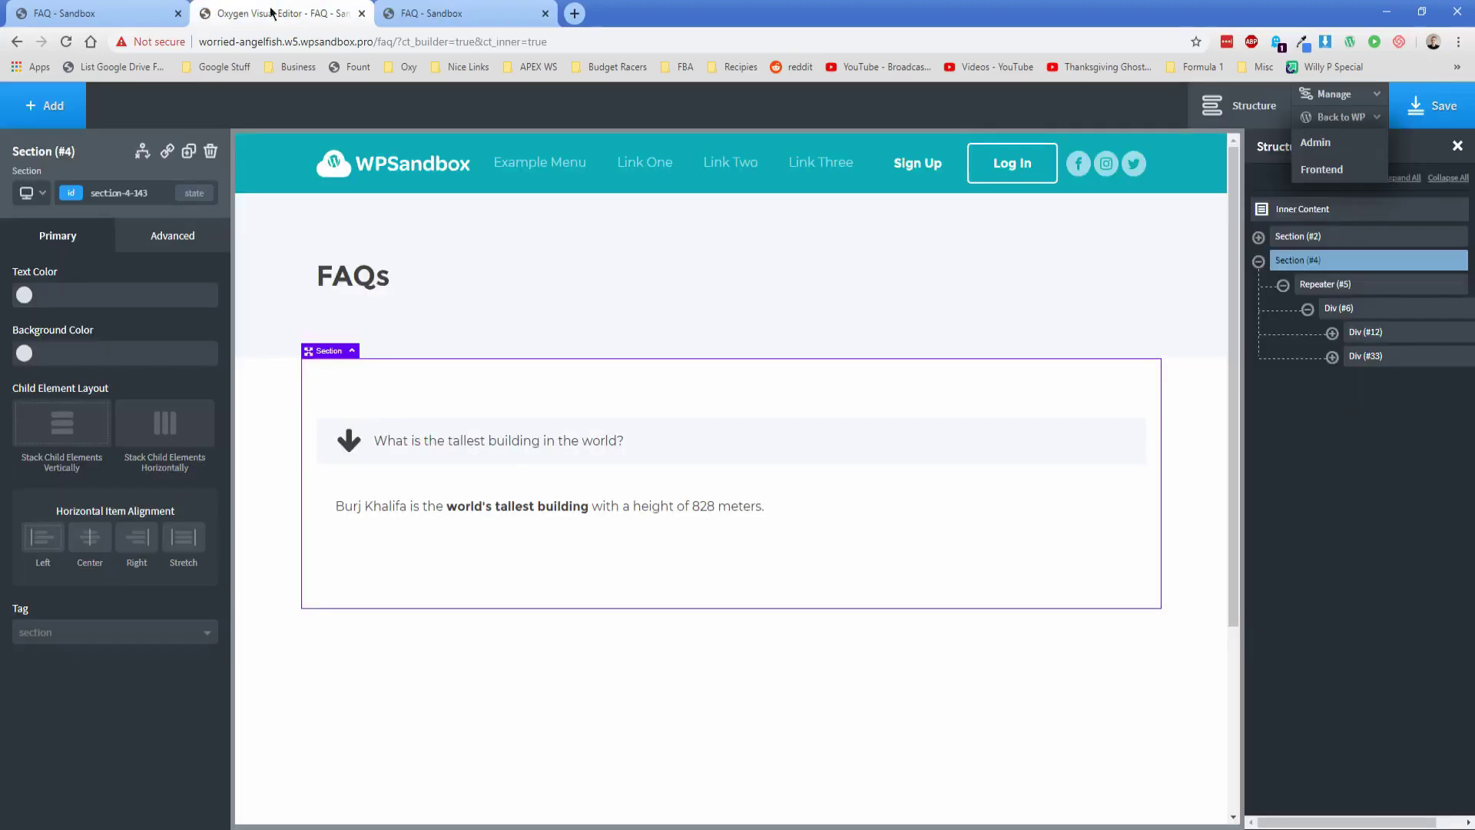
left_click(693, 447)
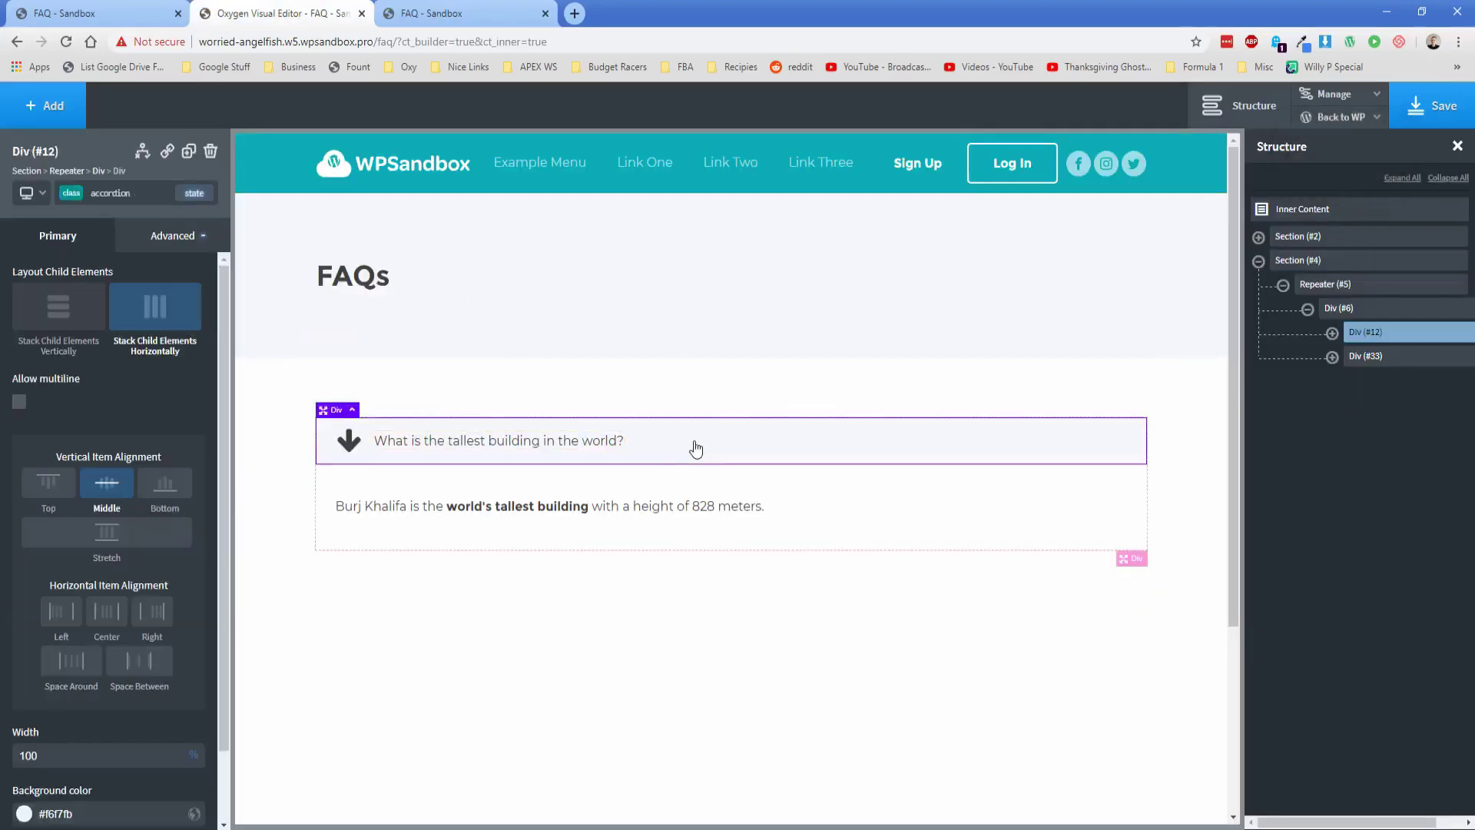
left_click(194, 193)
left_click(66, 248)
left_click(202, 194)
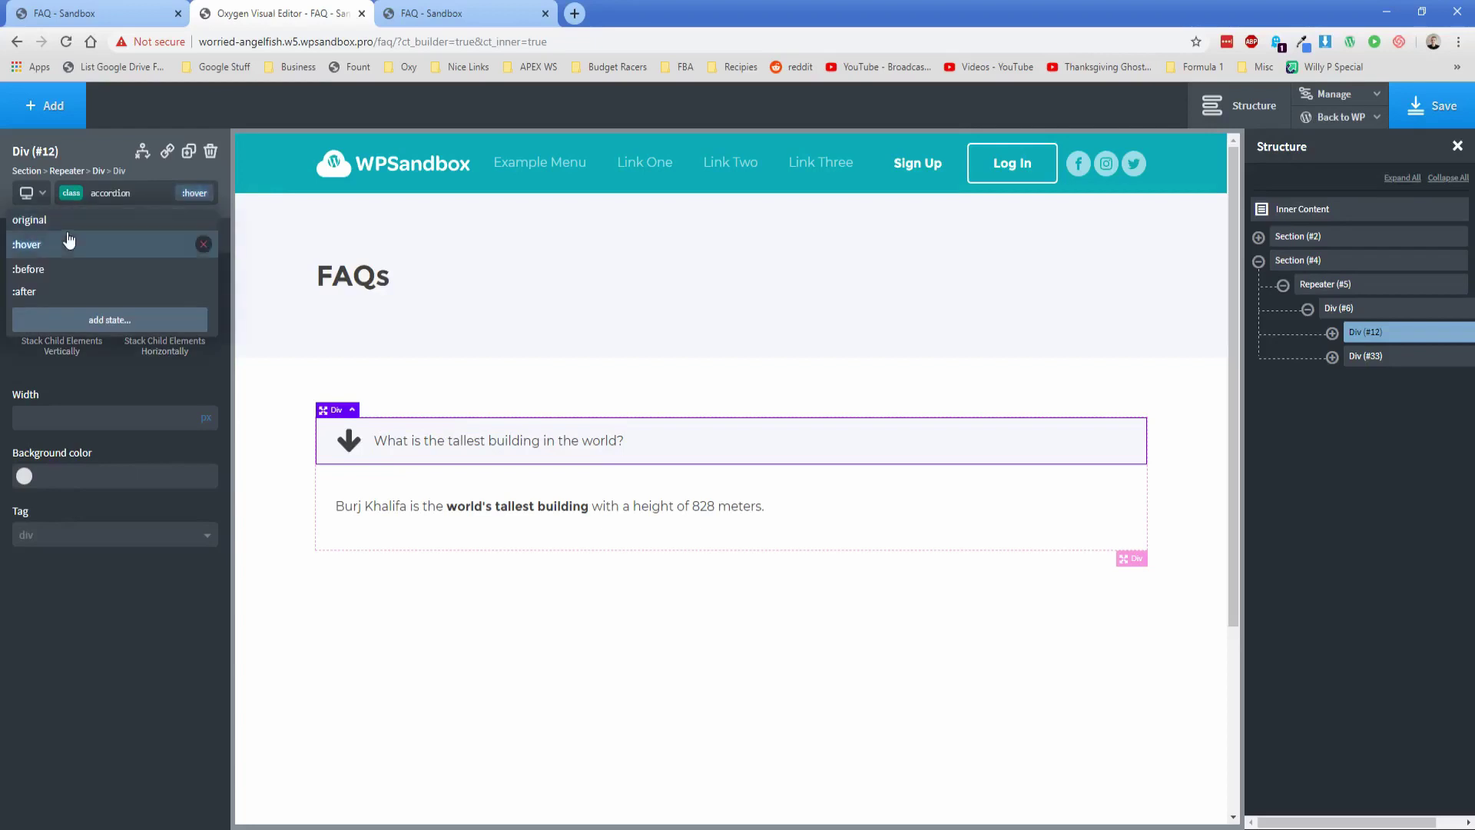
left_click(33, 247)
left_click(173, 238)
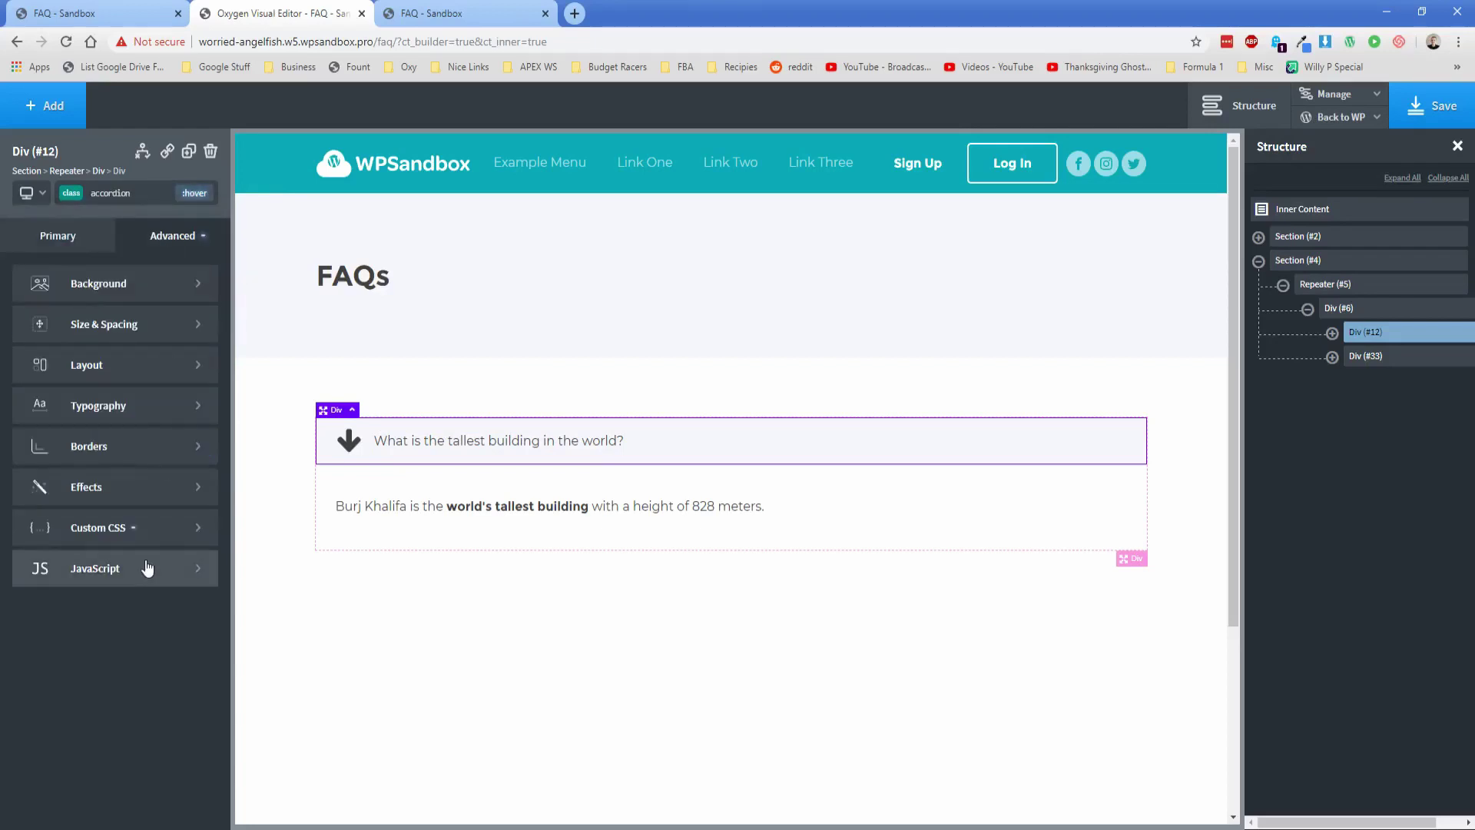
left_click(137, 532)
left_click_drag(26, 310, 181, 306)
left_click(103, 331)
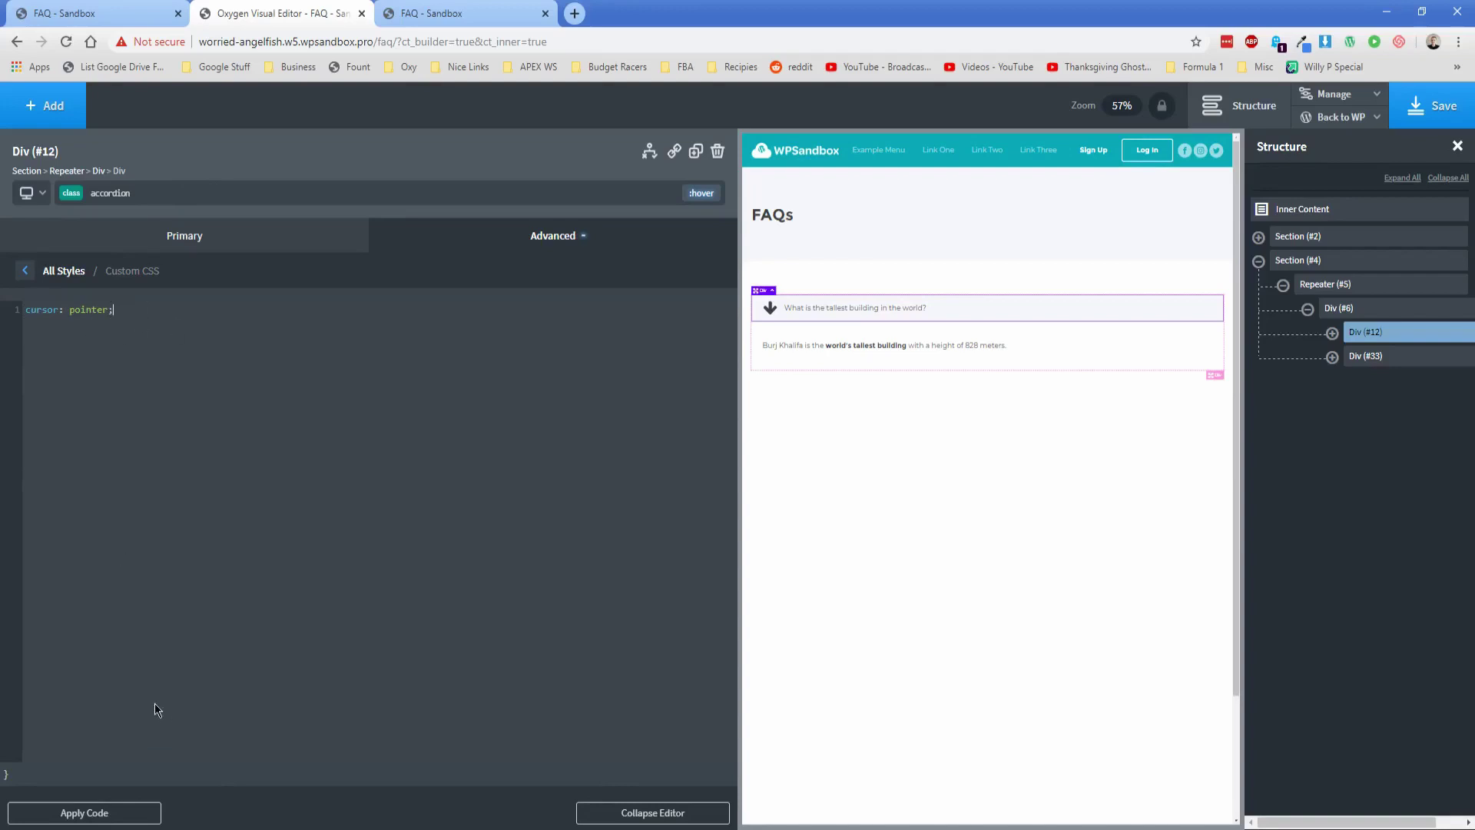
left_click(628, 235)
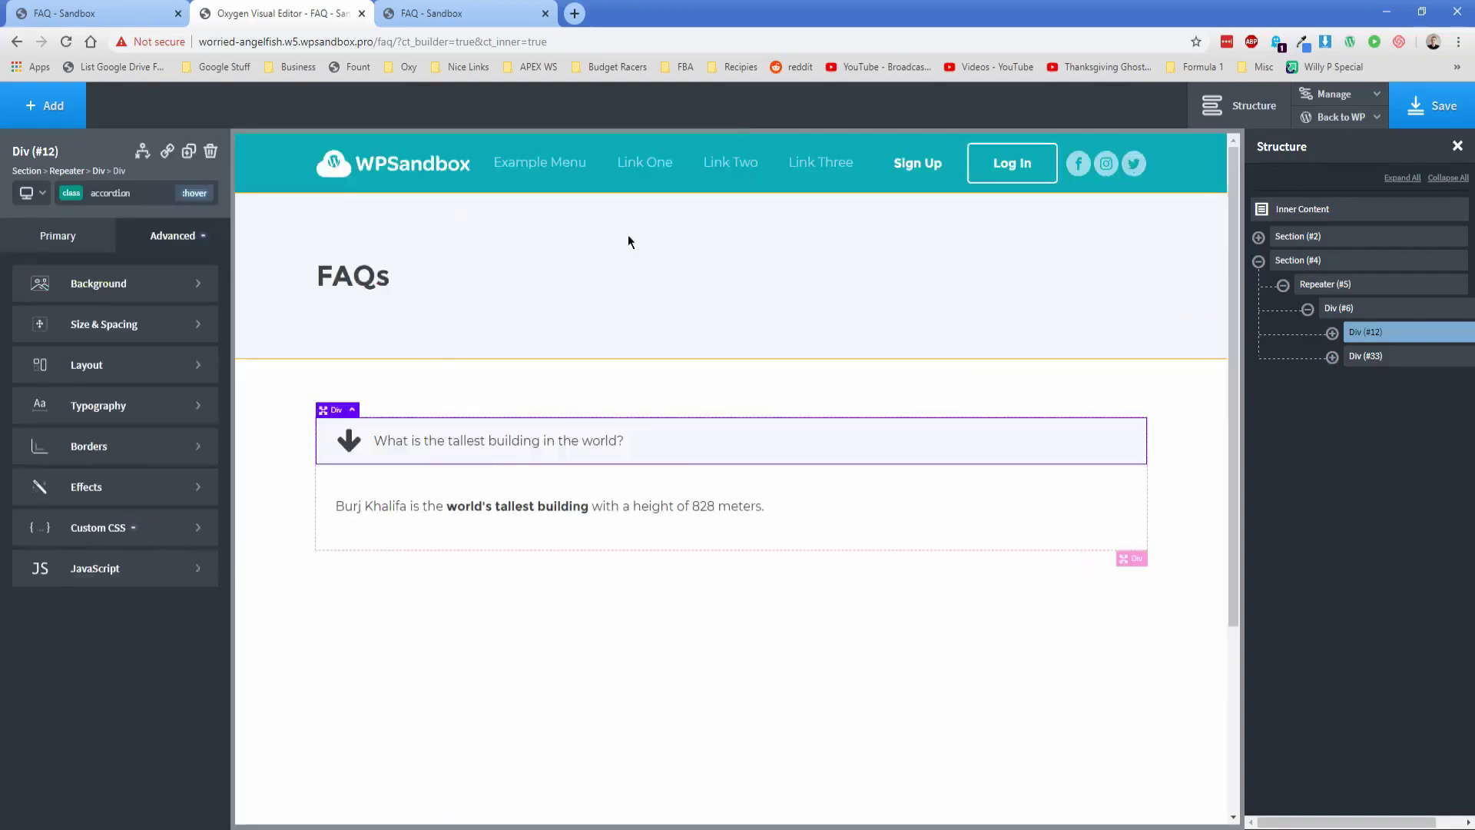
Add a code block and move it directly into the FAQ section, above the repeater
left_click(262, 455)
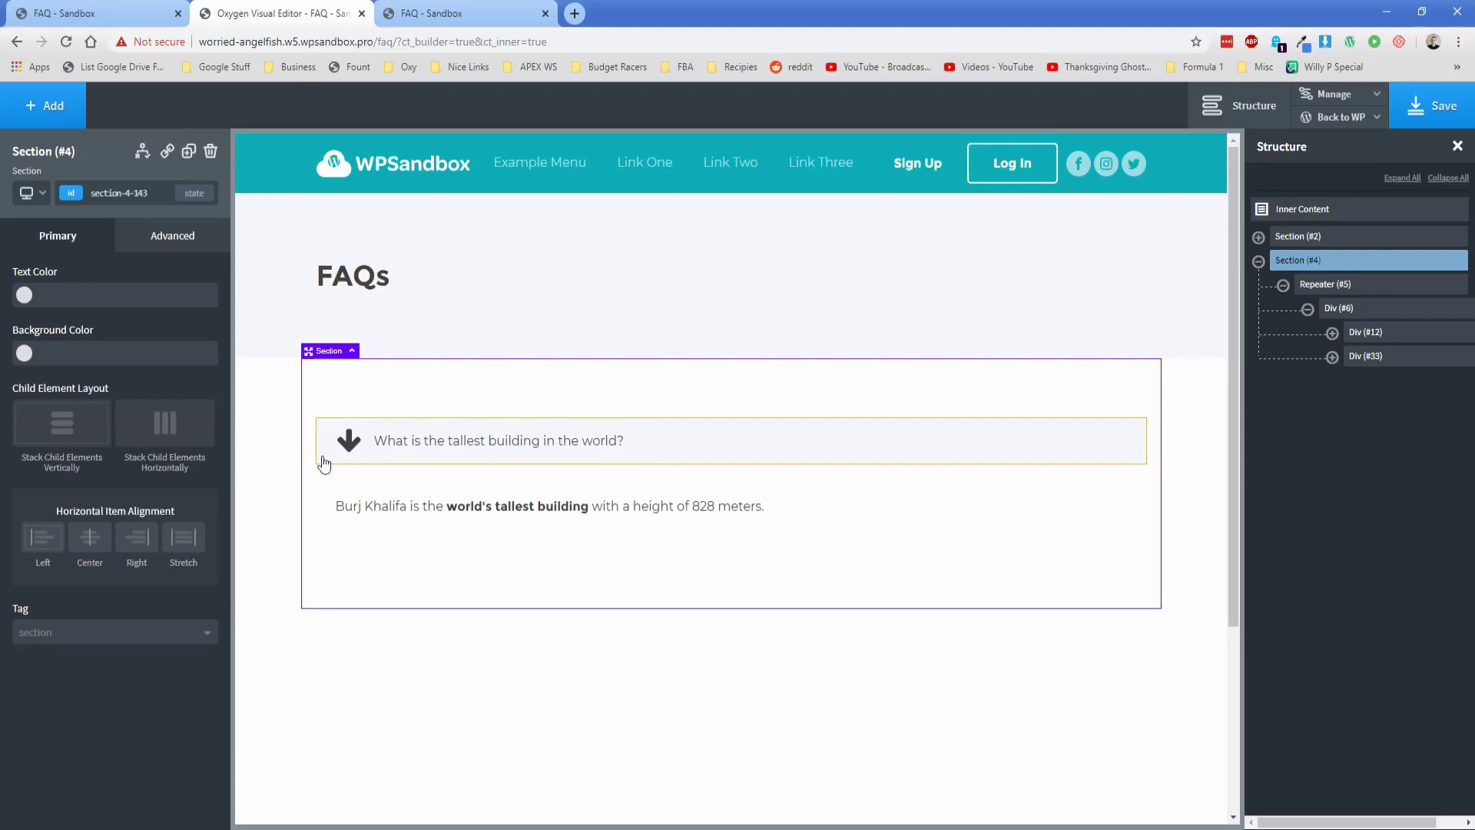
left_click(1343, 287)
left_click(44, 105)
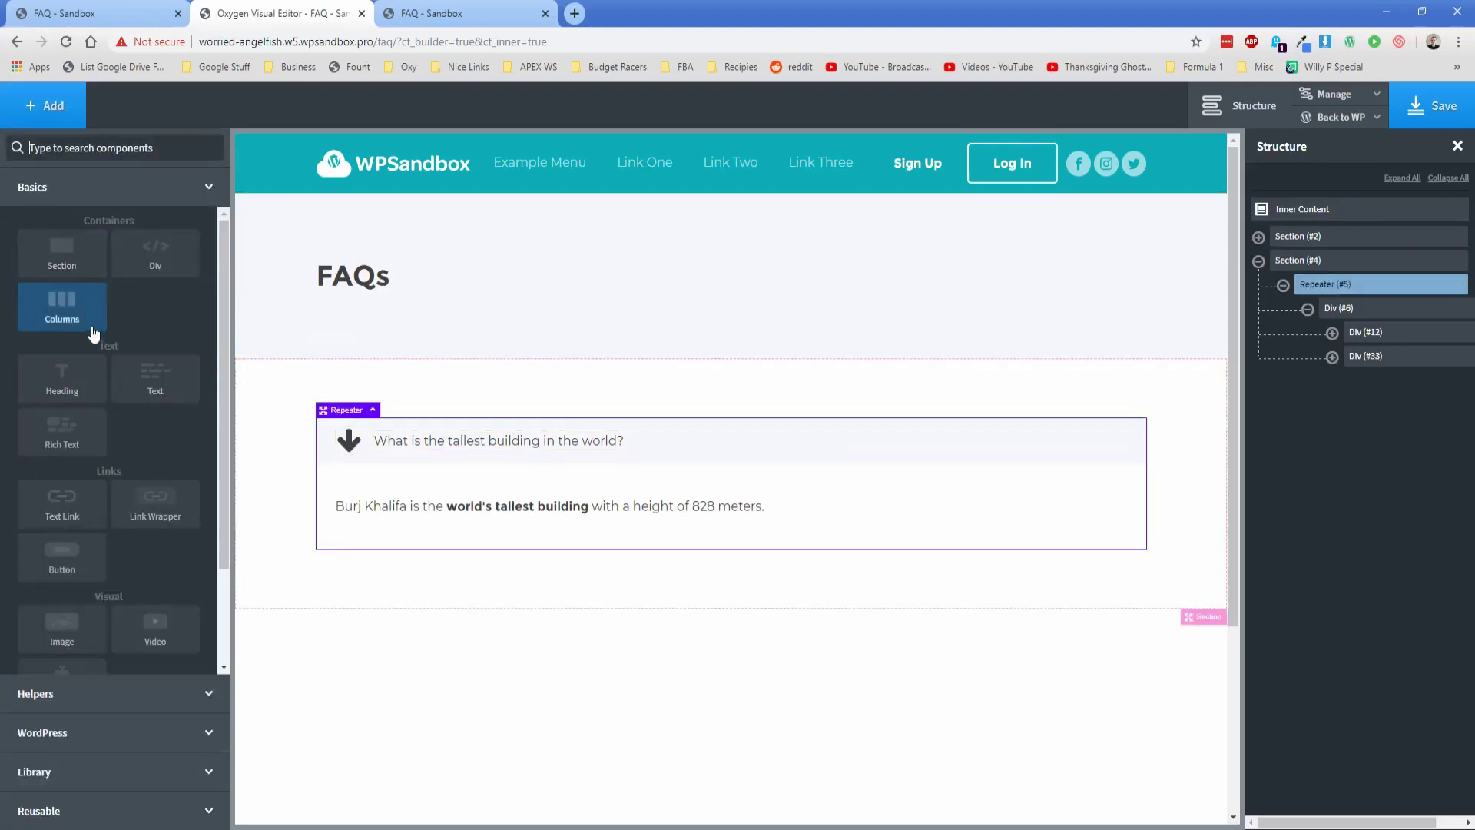
scroll(107, 523, "down", 3)
left_click(76, 646)
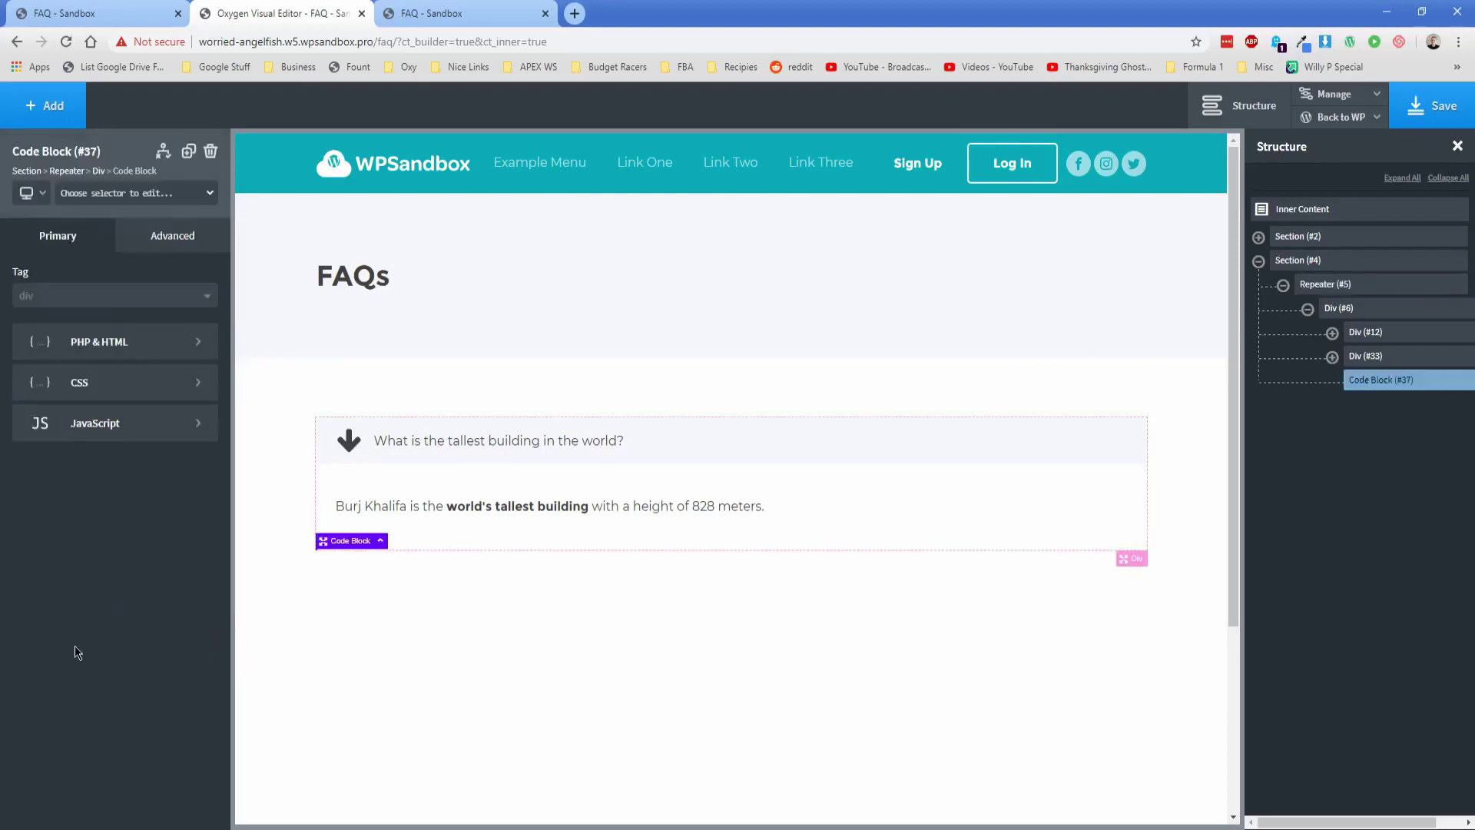
left_click_drag(1380, 379, 1337, 284)
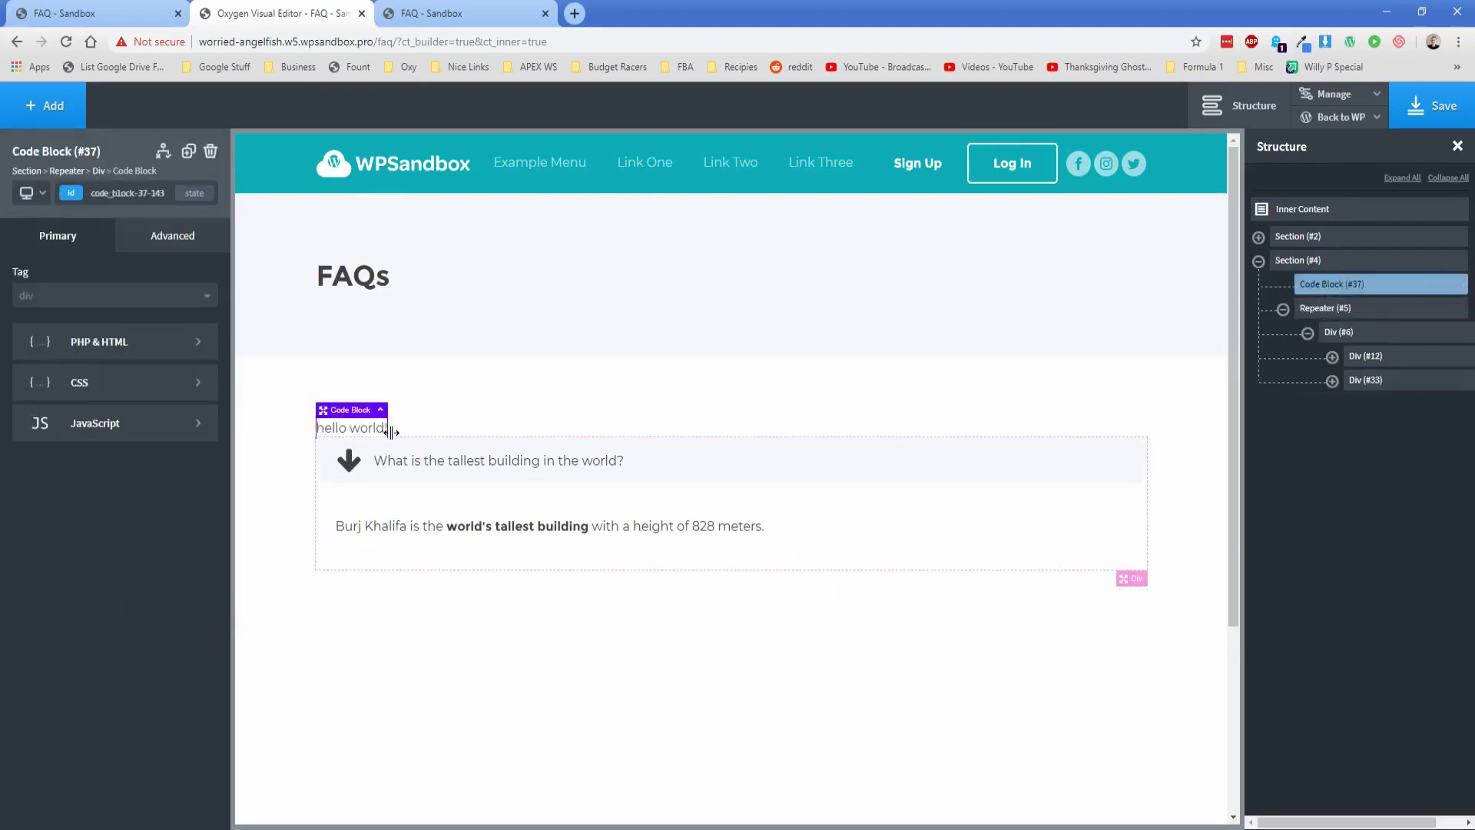
Replace the code block's default PHP with the accordion scripts that toggle the active class on accordion elements and show on panels, and apply the code
left_click(121, 343)
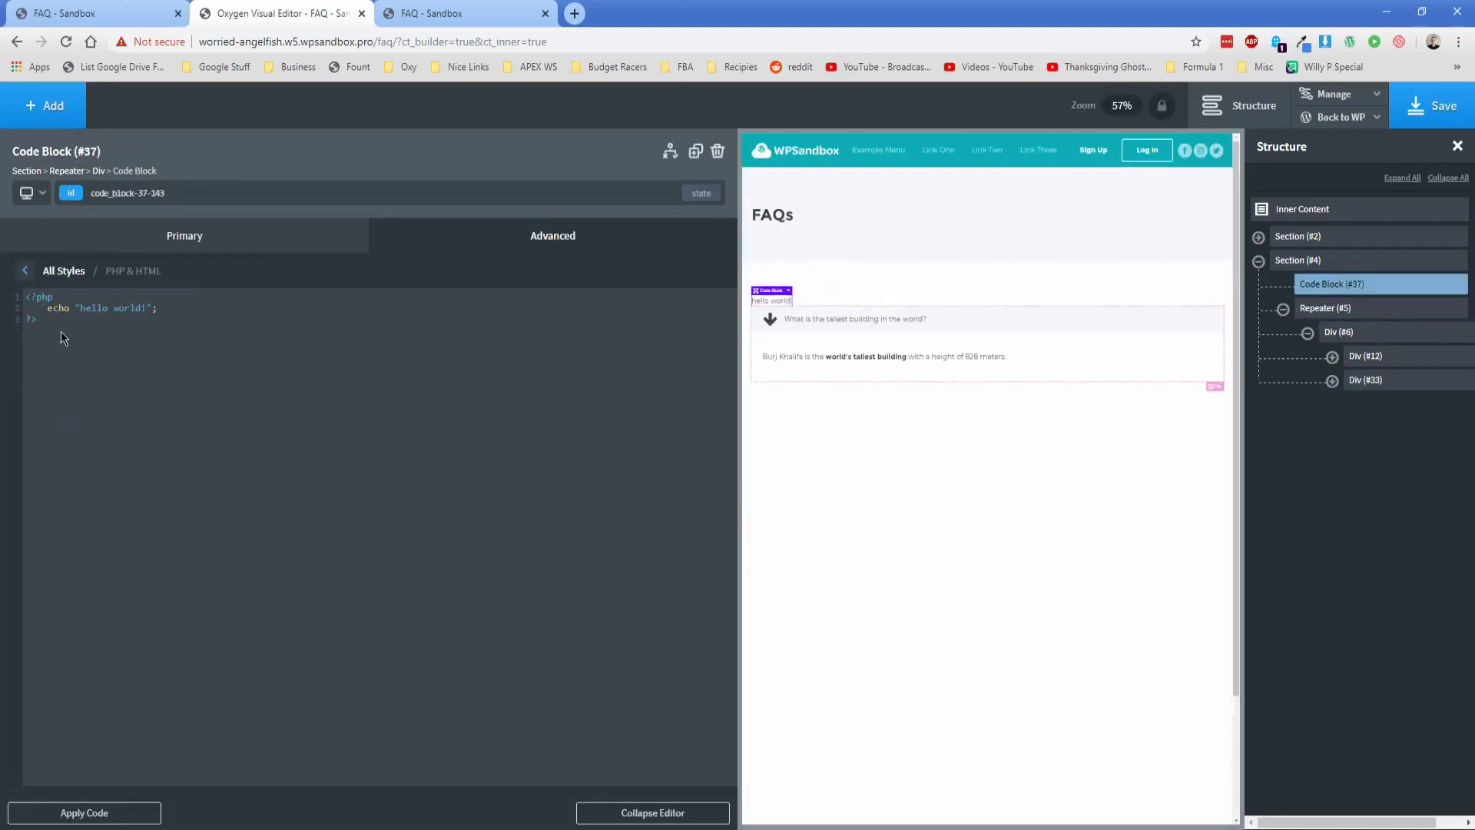
left_click(25, 296)
key("BackSpace")
key("ctrl+v")
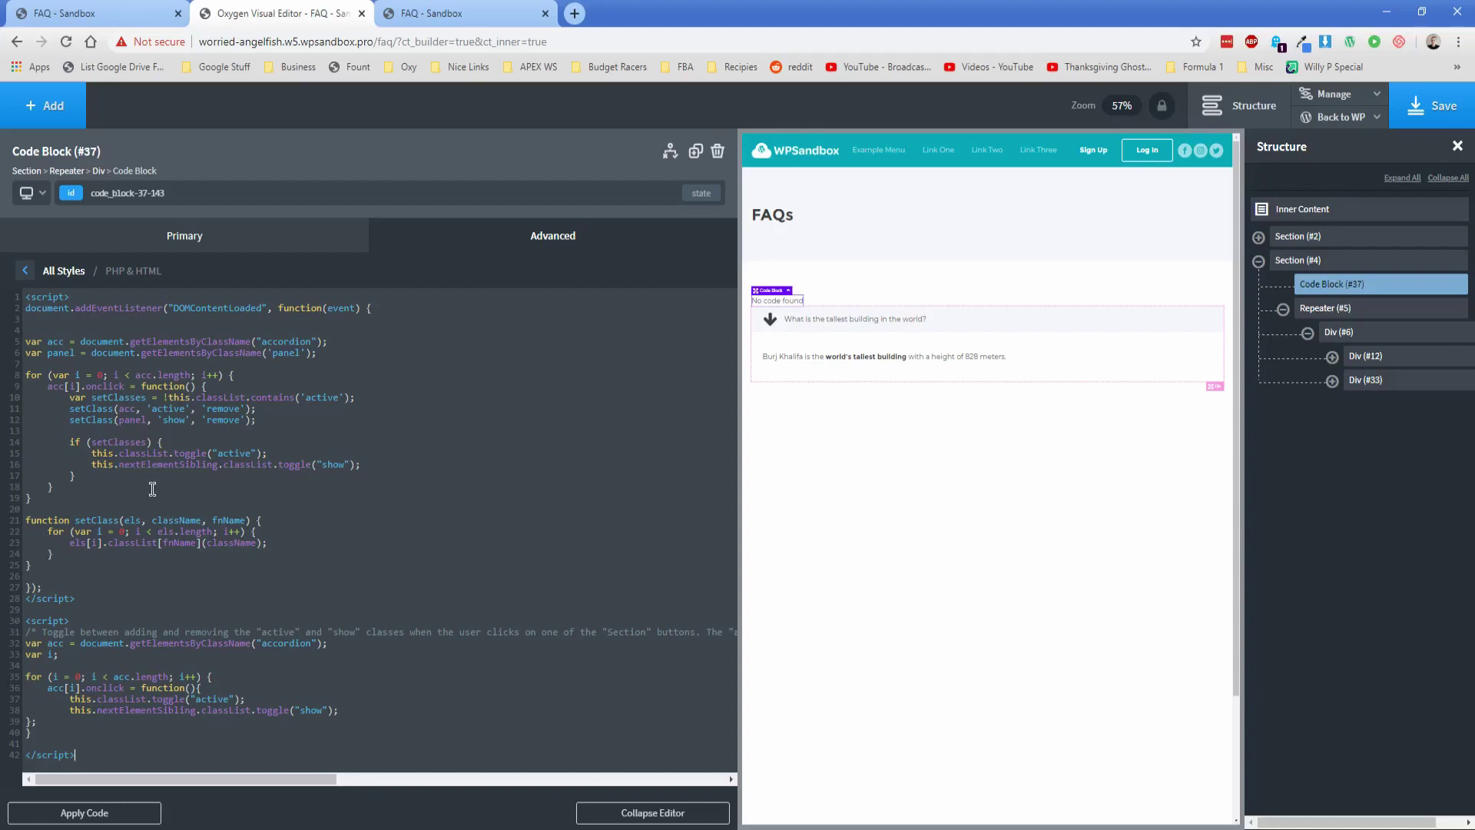
left_click(125, 813)
left_click(450, 250)
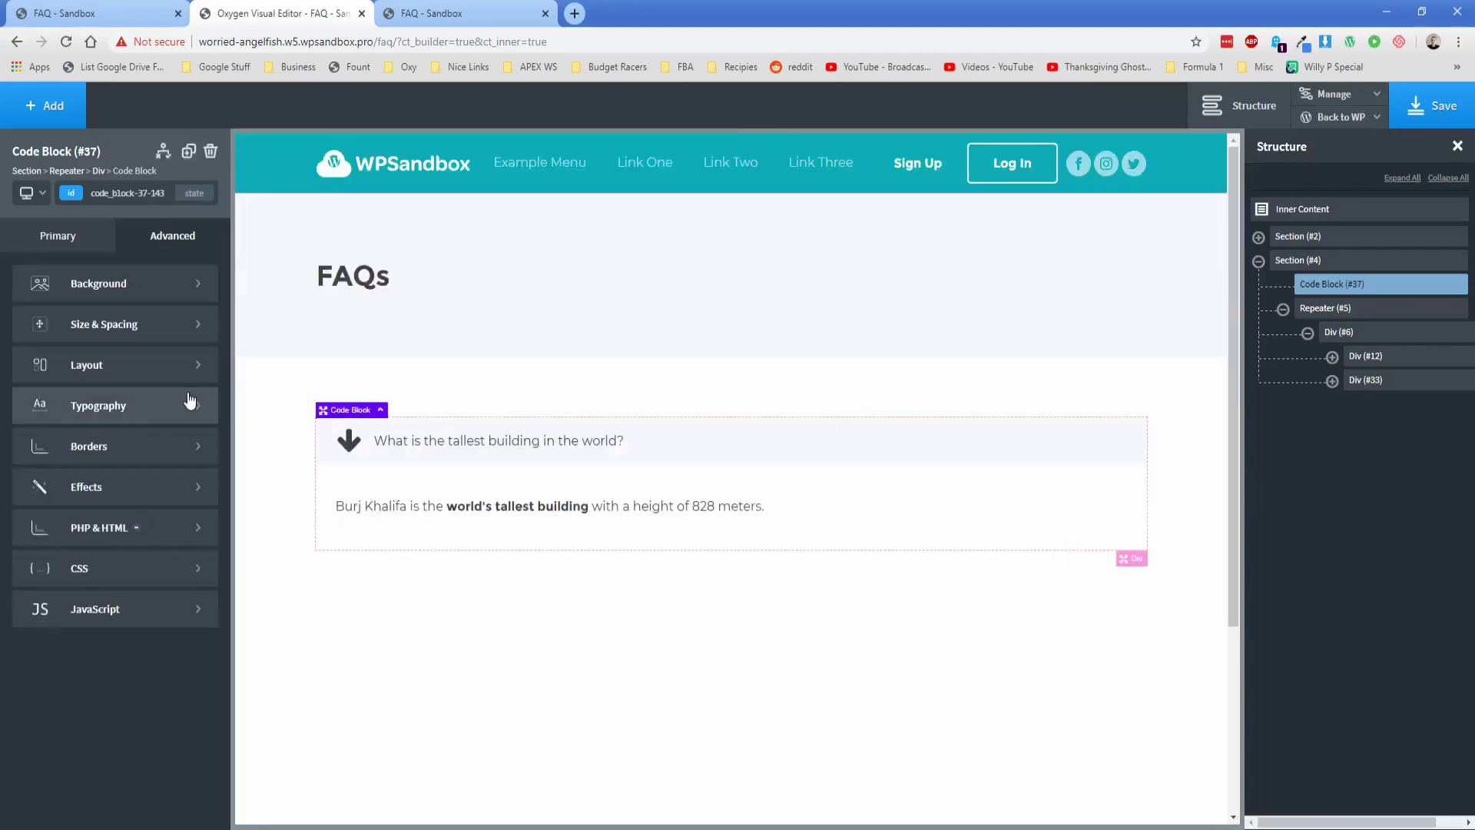
Set the code block's display to none and save the layout
left_click(126, 367)
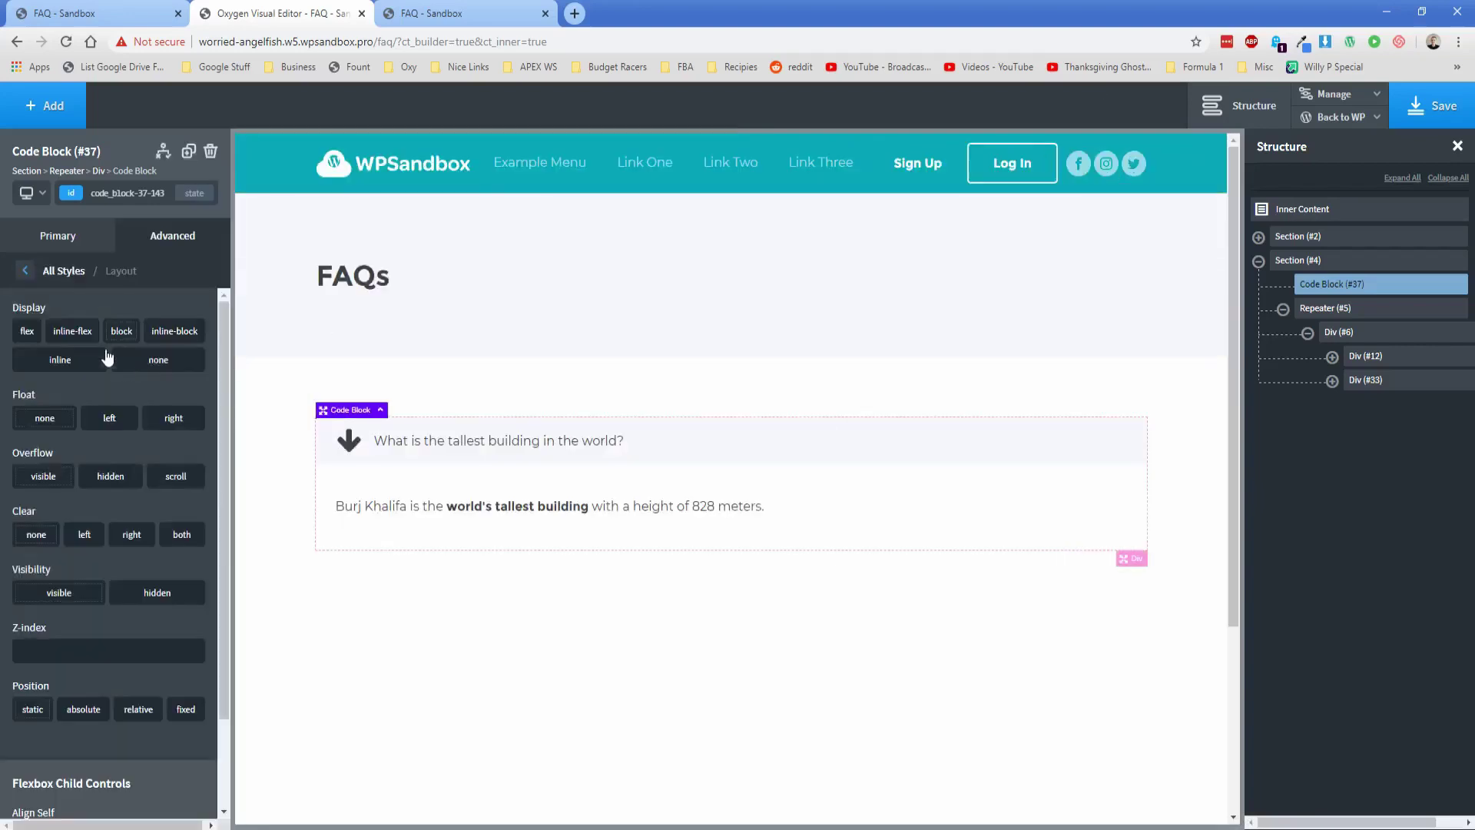
left_click(144, 363)
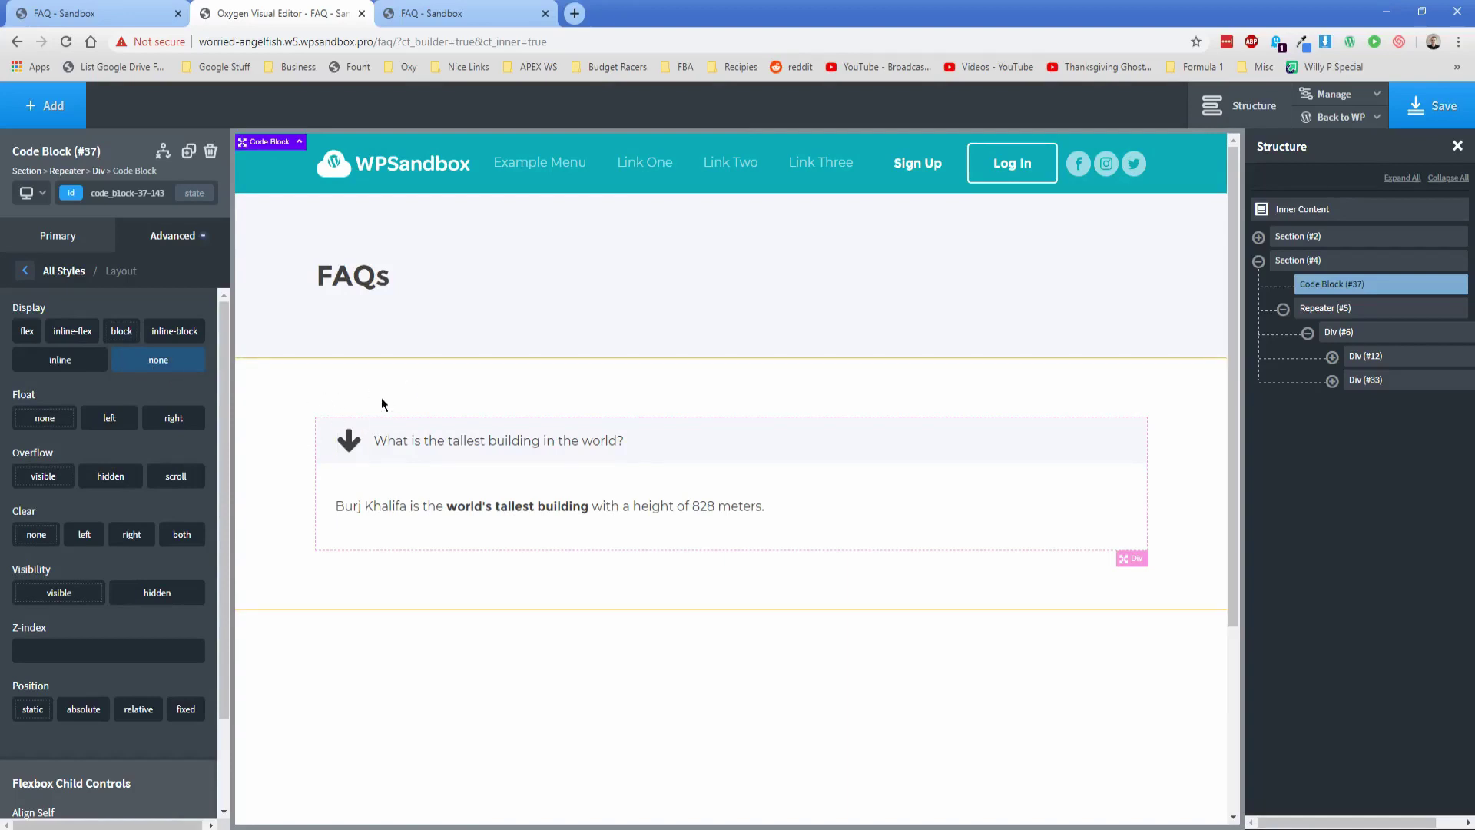
left_click(1439, 115)
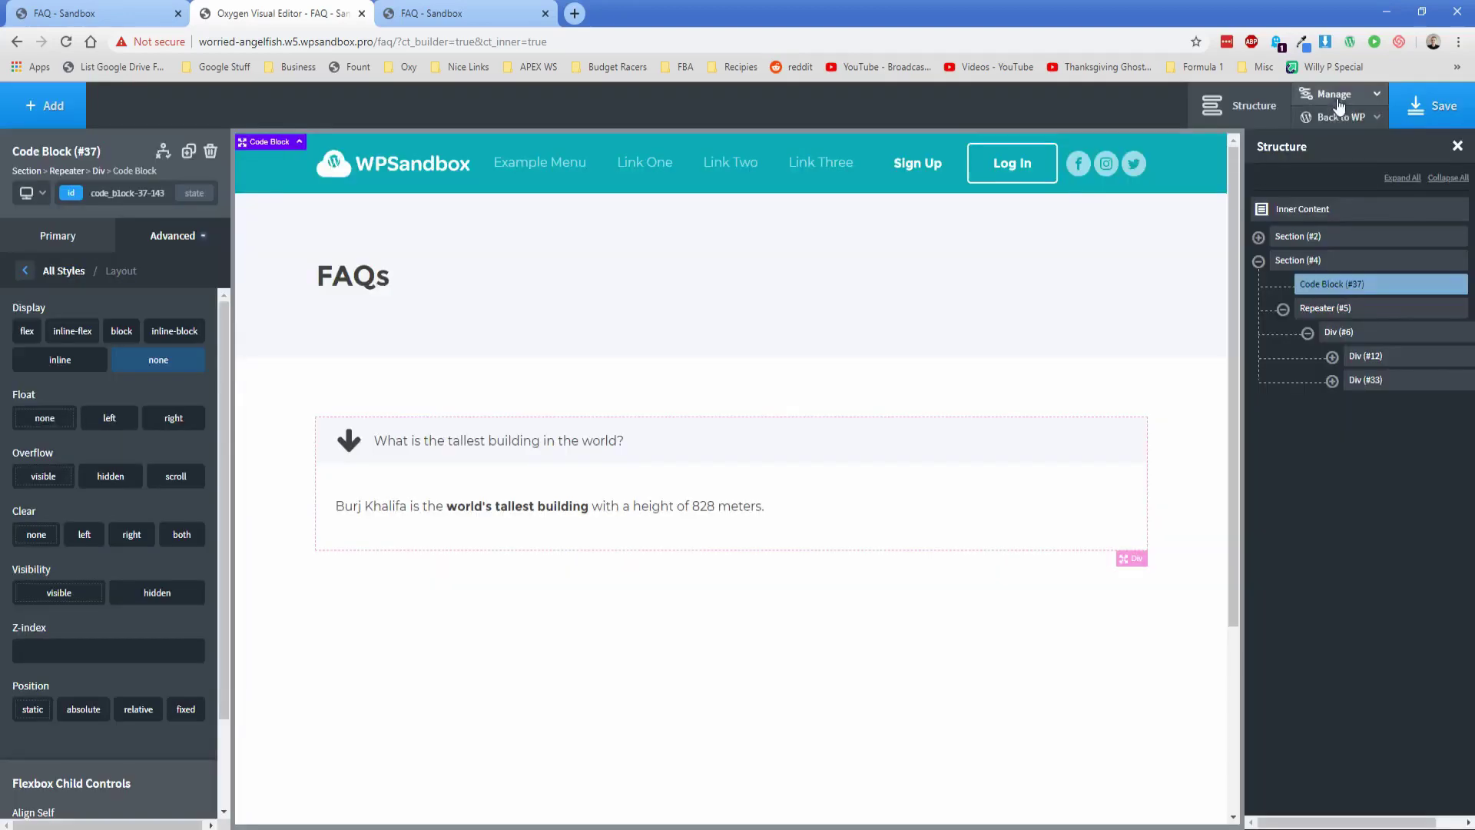
Add a stylesheet named customcss setting div.panel to max-height 0, overflow hidden and opacity 0, and div.panel.show to opacity 1 and min-height 100px
mouse_move(1322, 96)
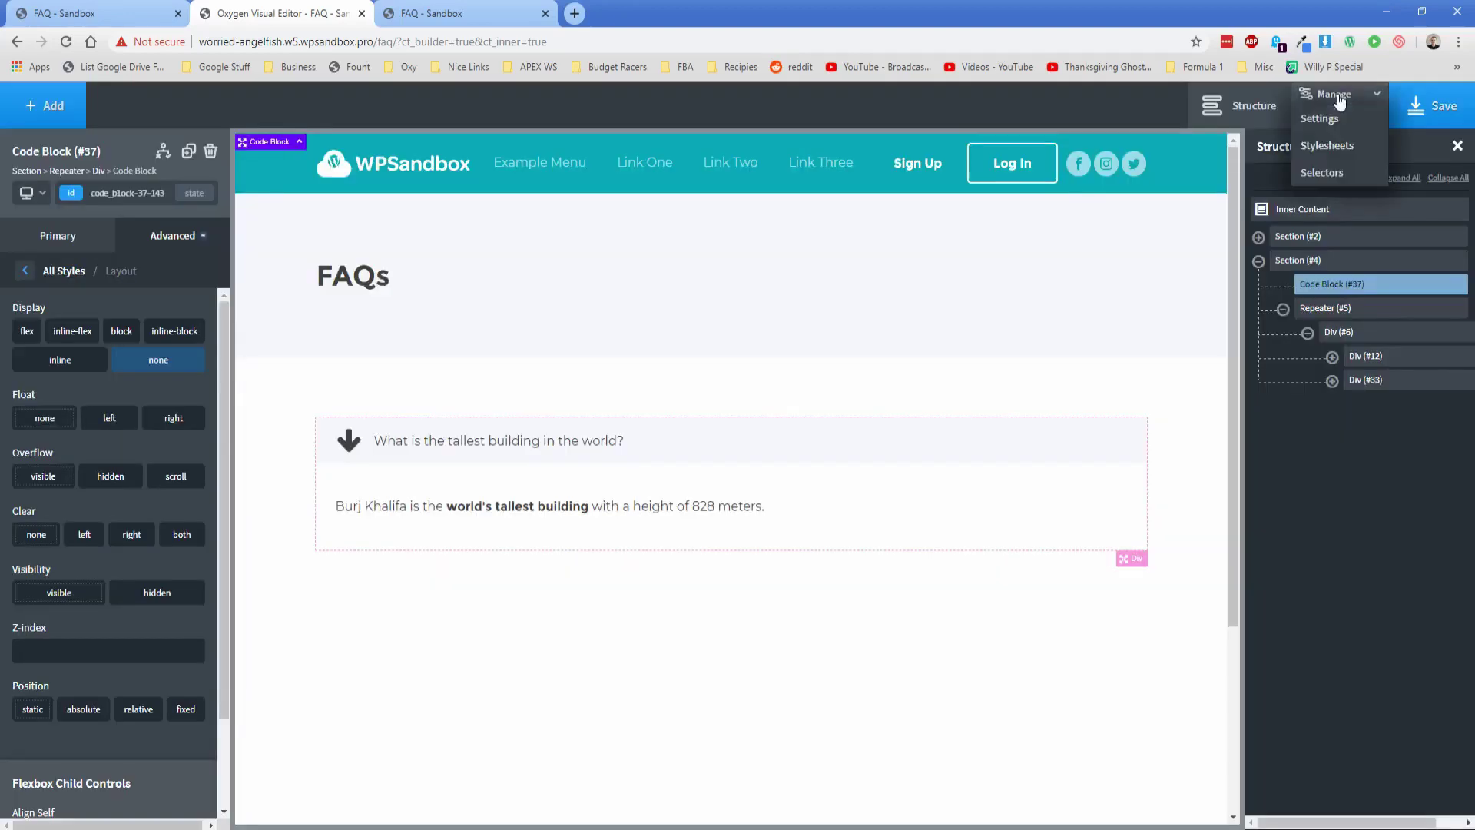
left_click(1319, 154)
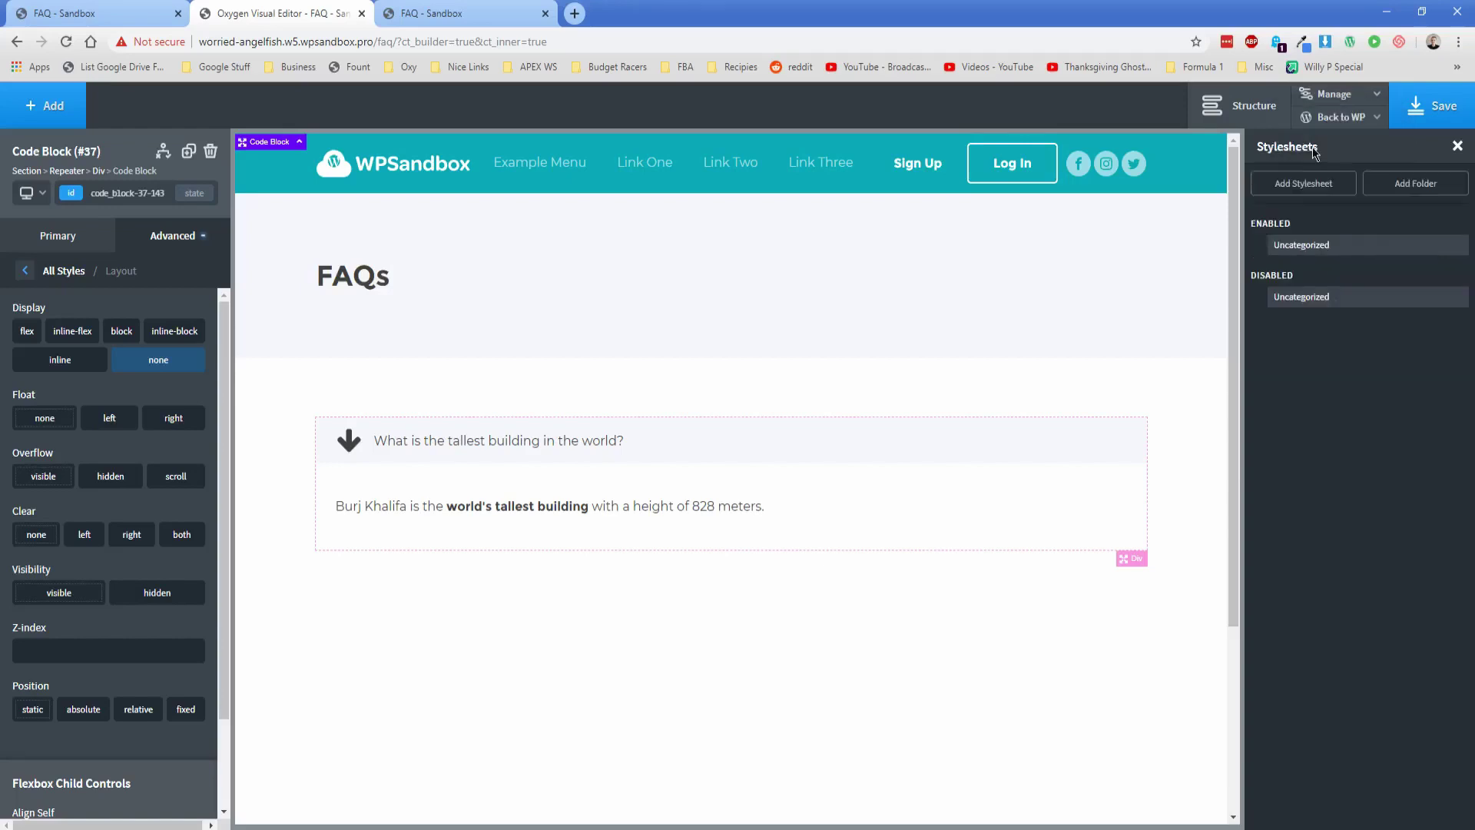
left_click(1303, 192)
type("customcss")
key("Return")
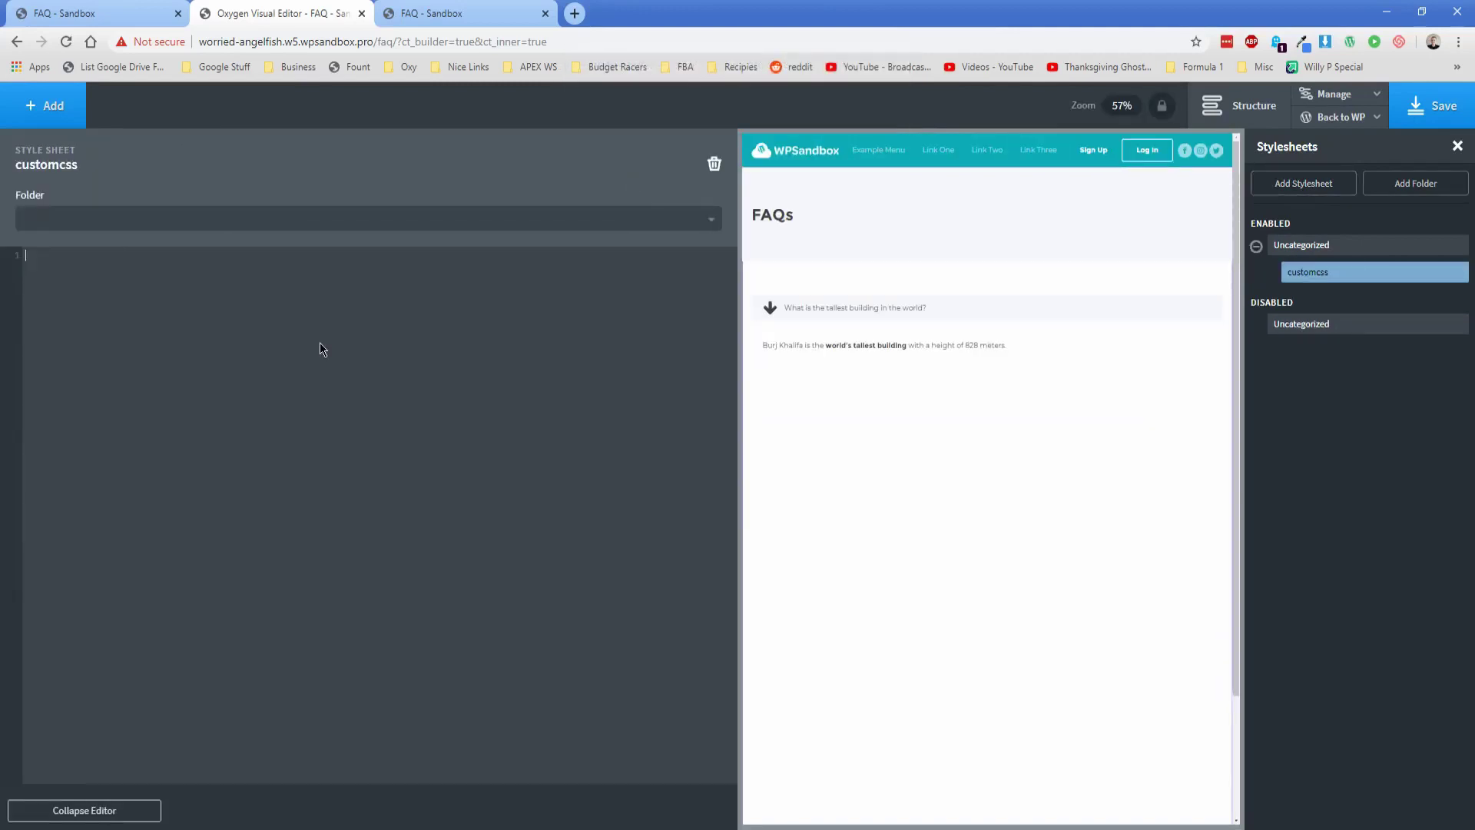
type("div.panel {     max-height: 0;     overflow: hidden;     opacity: 0; }  div.panel.show {     opacity: 1;     min-height: 100px; }")
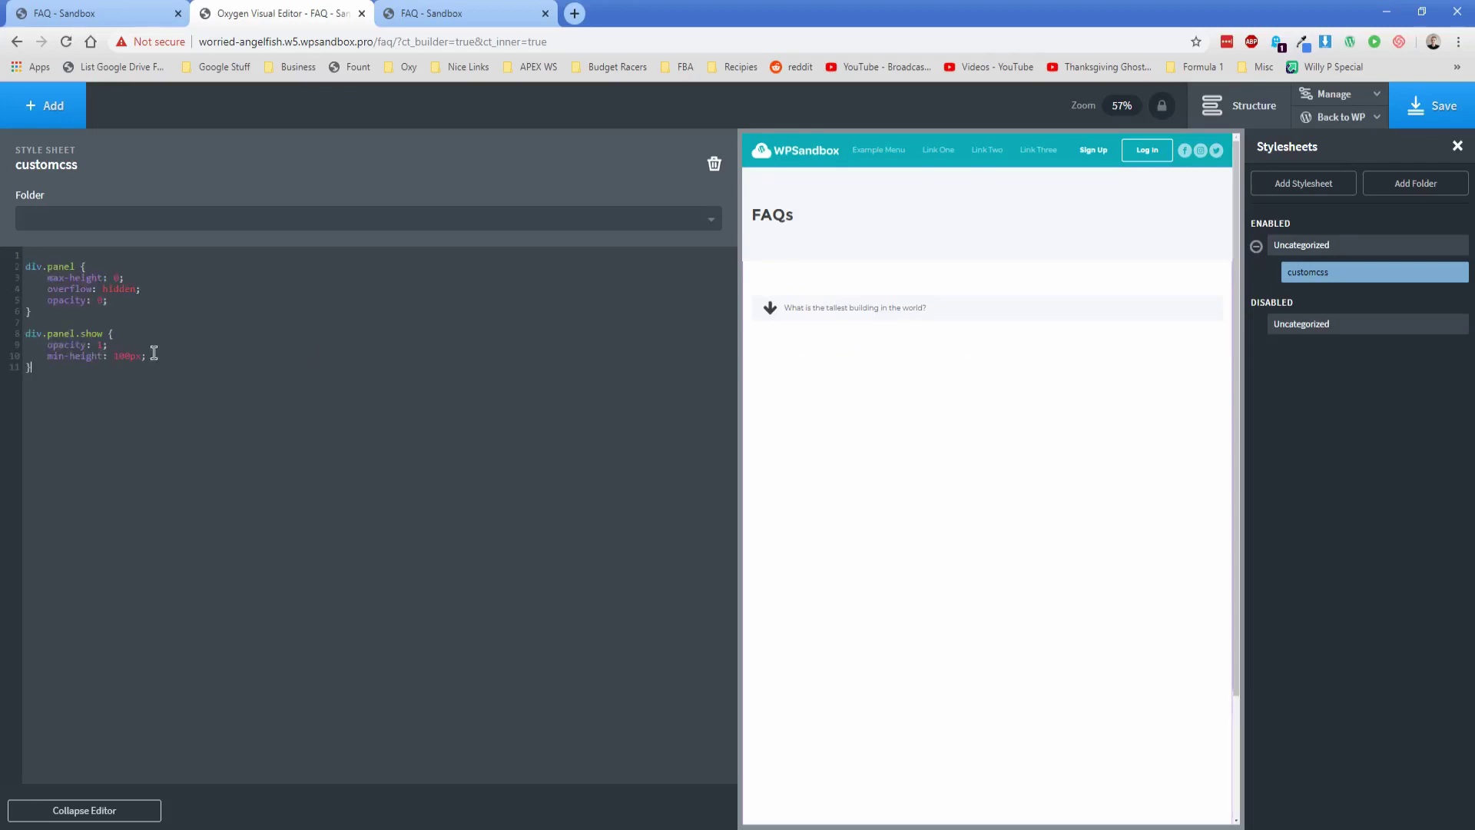
left_click(125, 811)
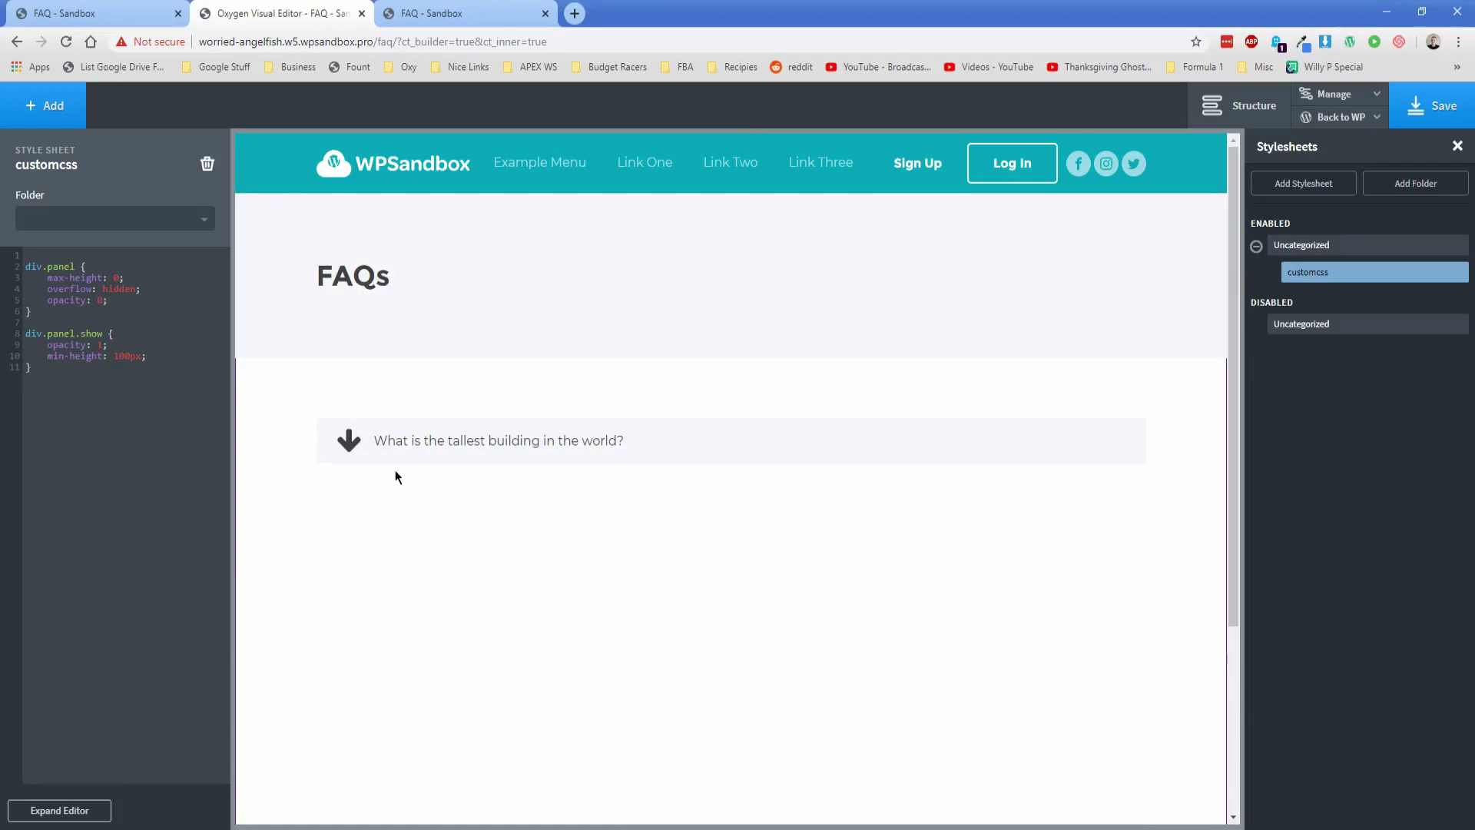
Save the layout with the new stylesheet and reload the FAQ page's frontend
left_click(1434, 108)
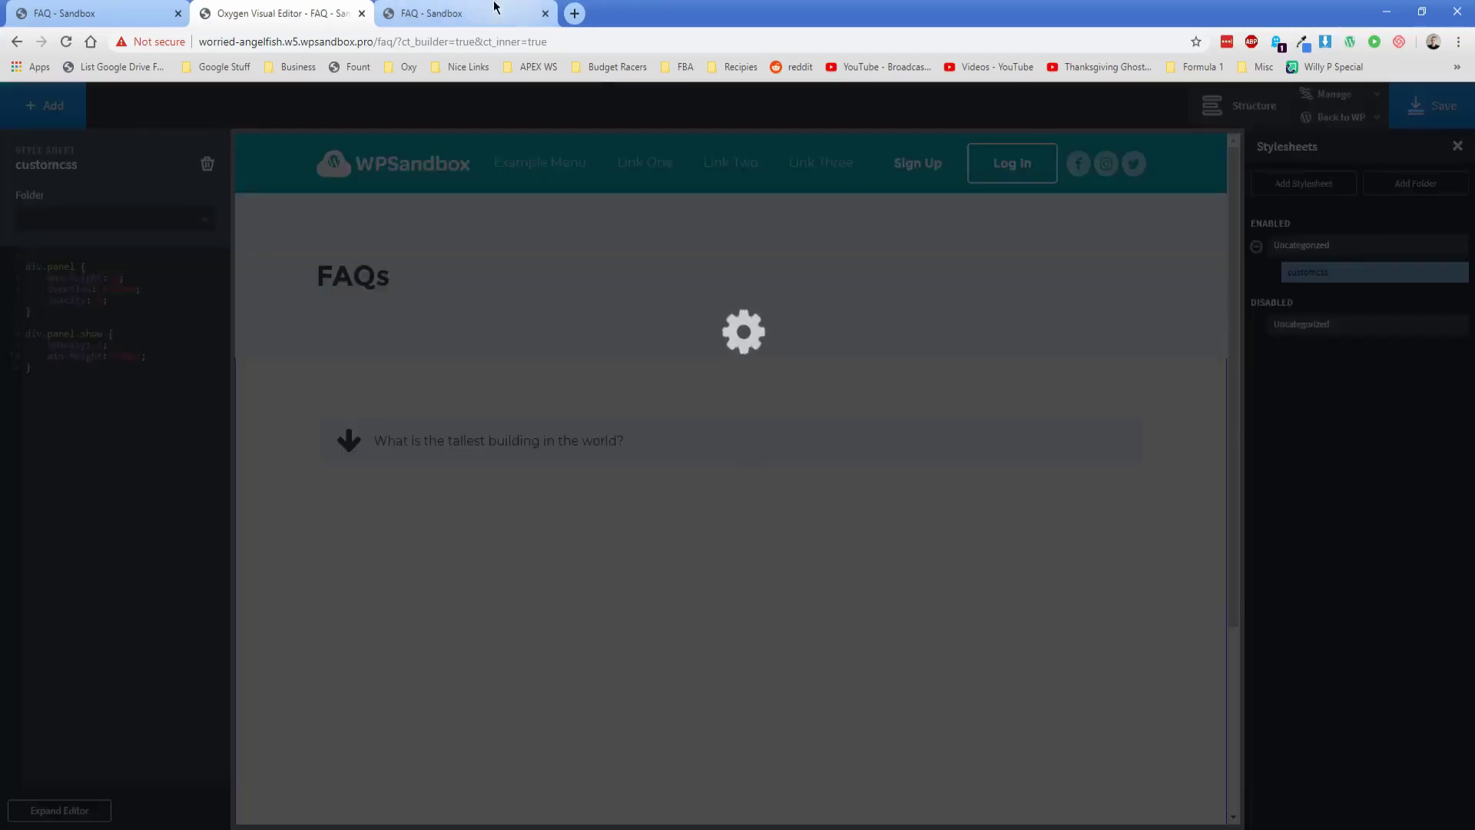
left_click(461, 13)
left_click(66, 41)
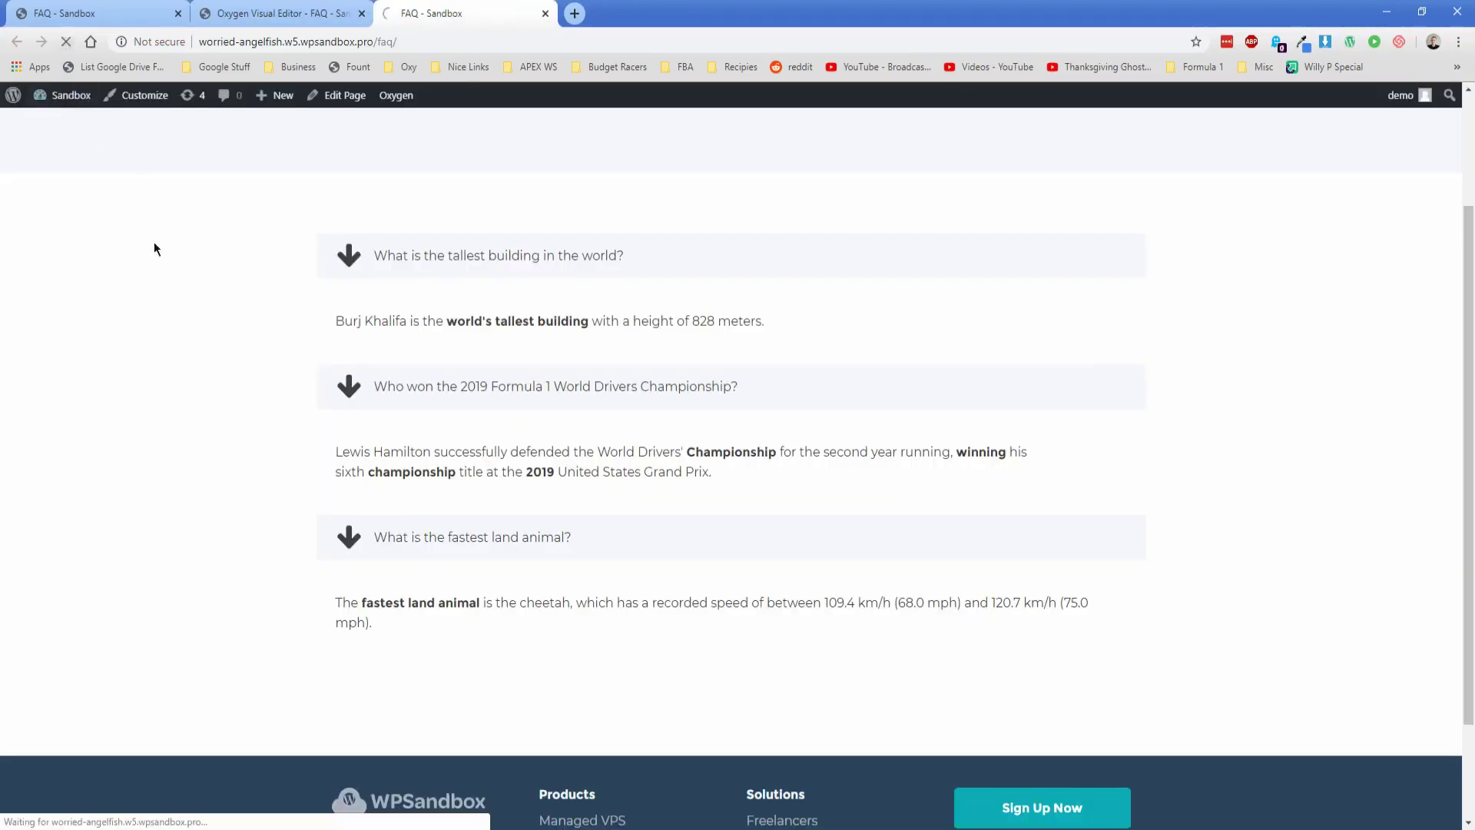
Test the accordion on the frontend by opening and closing the answers of all three questions
left_click(484, 245)
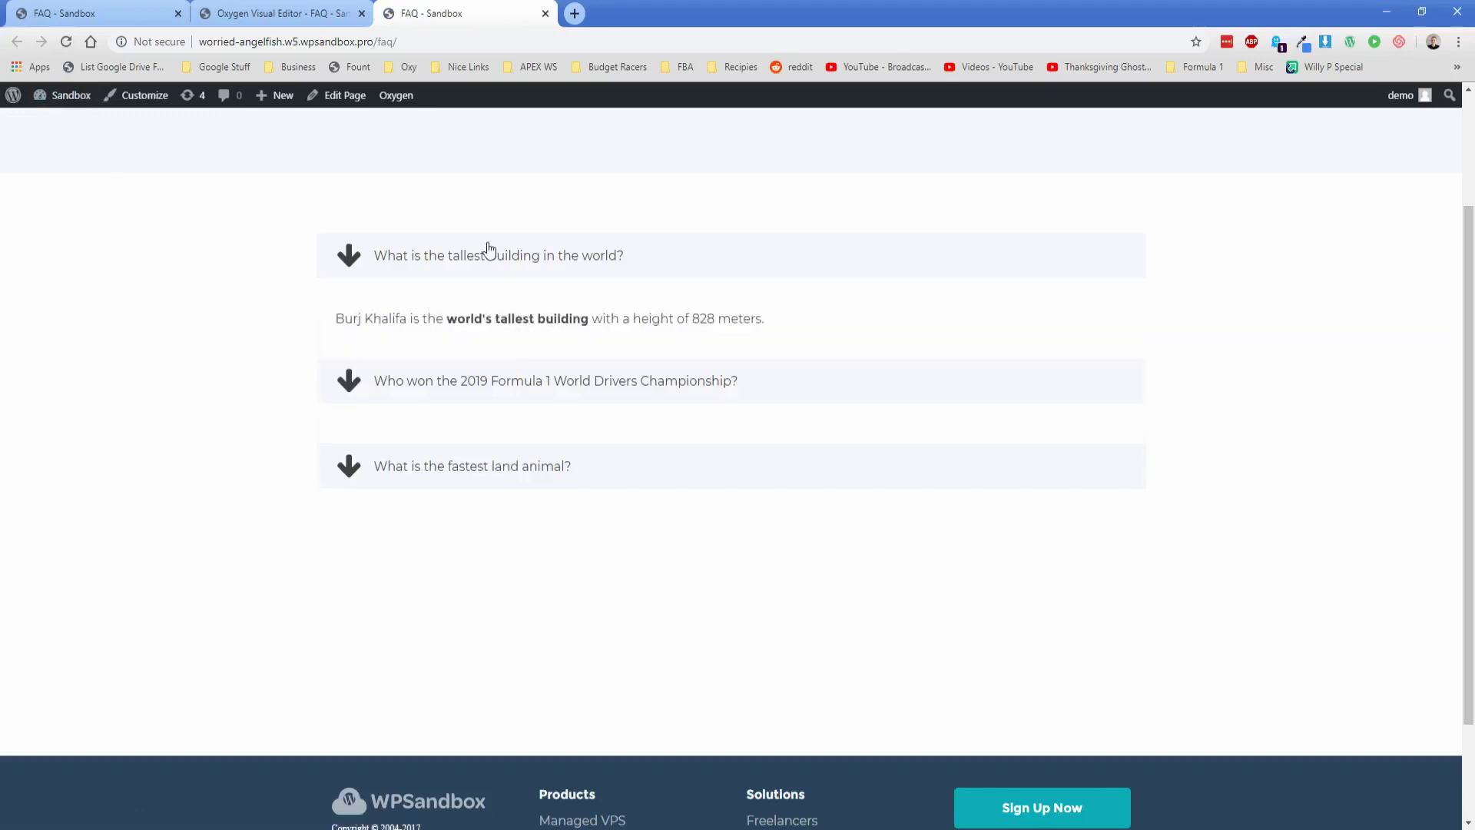
left_click(434, 267)
left_click(441, 261)
left_click(444, 263)
left_click(434, 342)
left_click(451, 465)
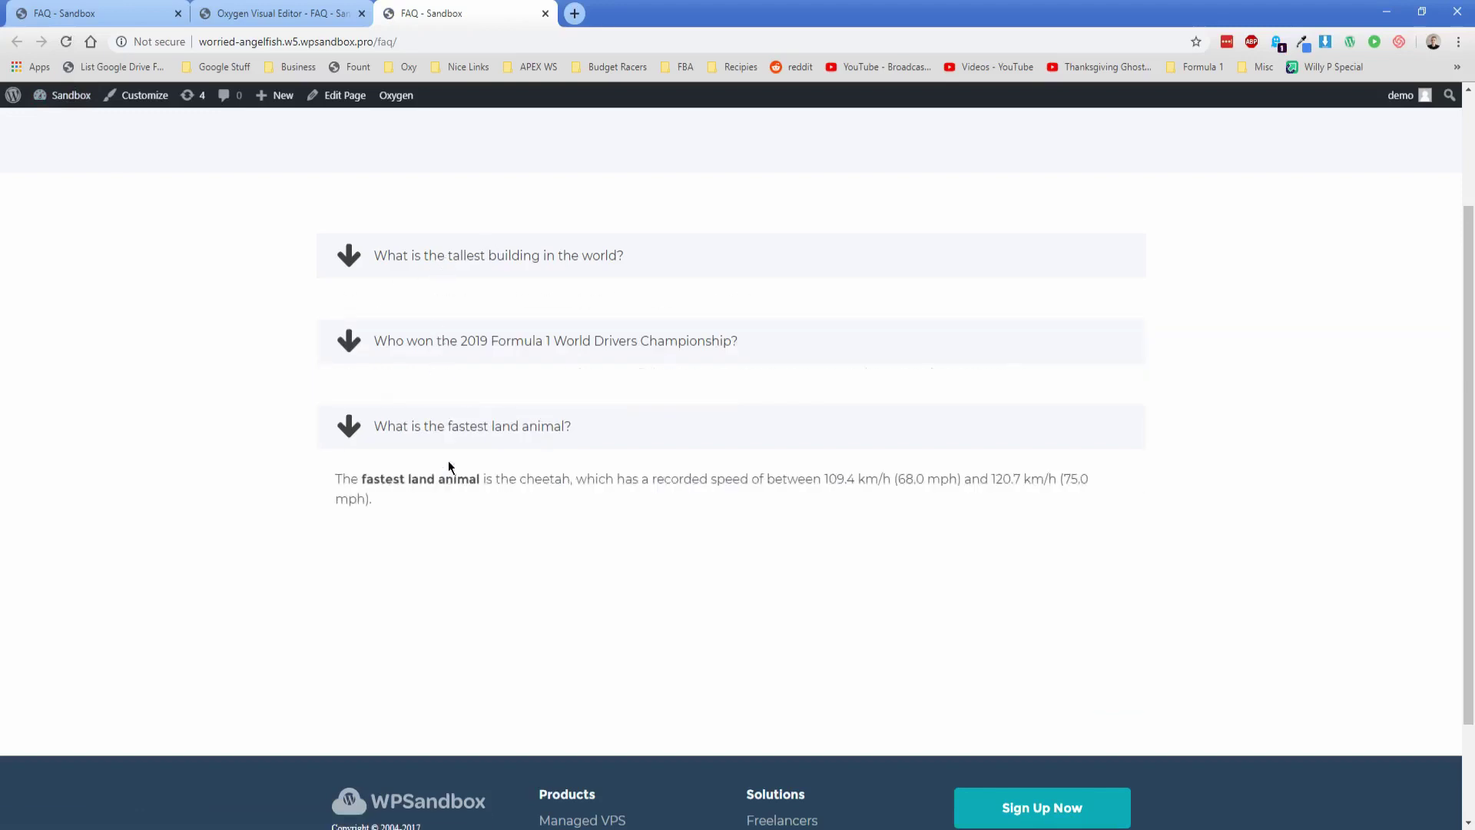
left_click(459, 261)
left_click(450, 388)
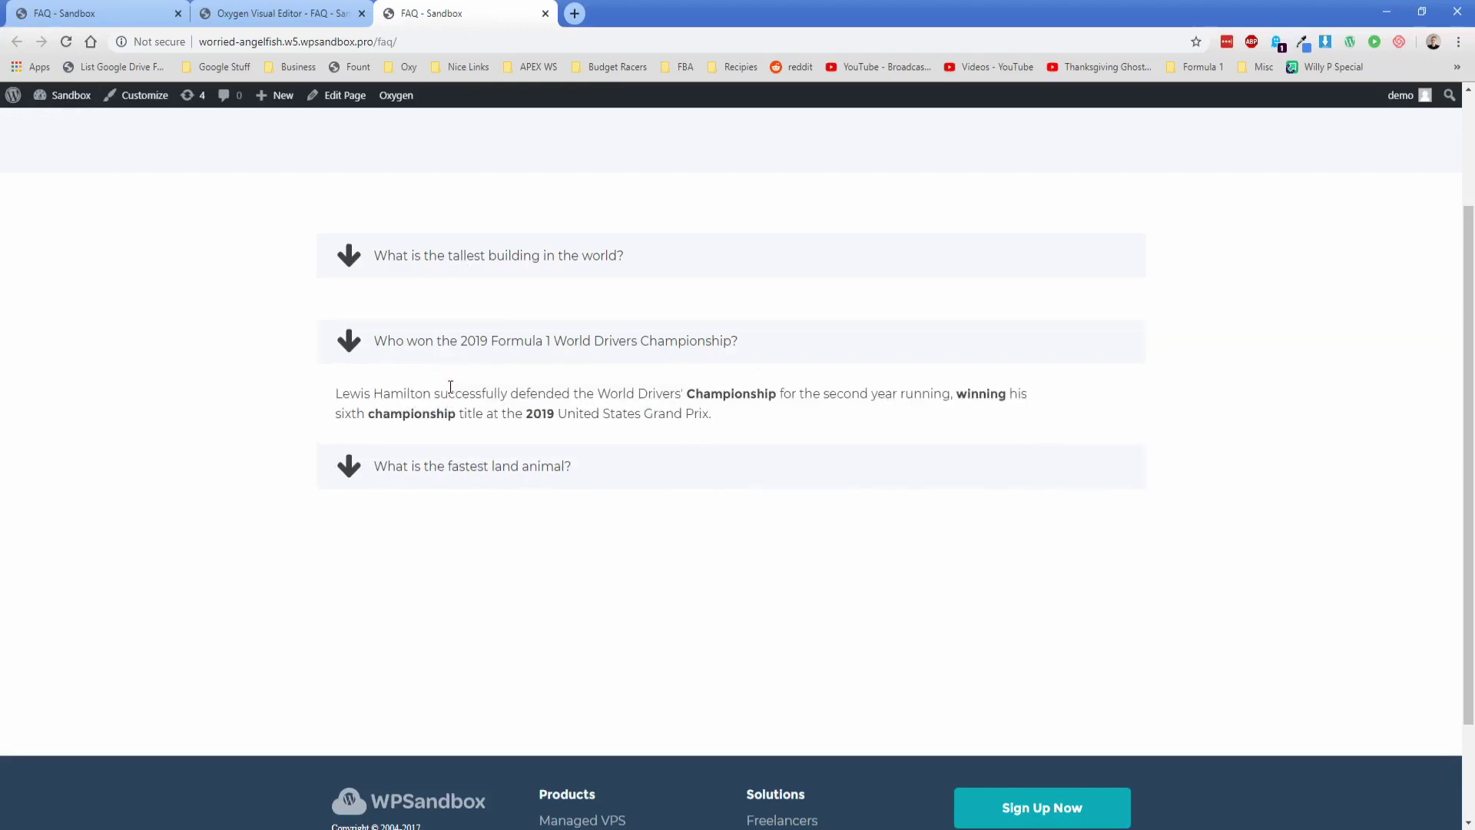
left_click(451, 465)
left_click(418, 267)
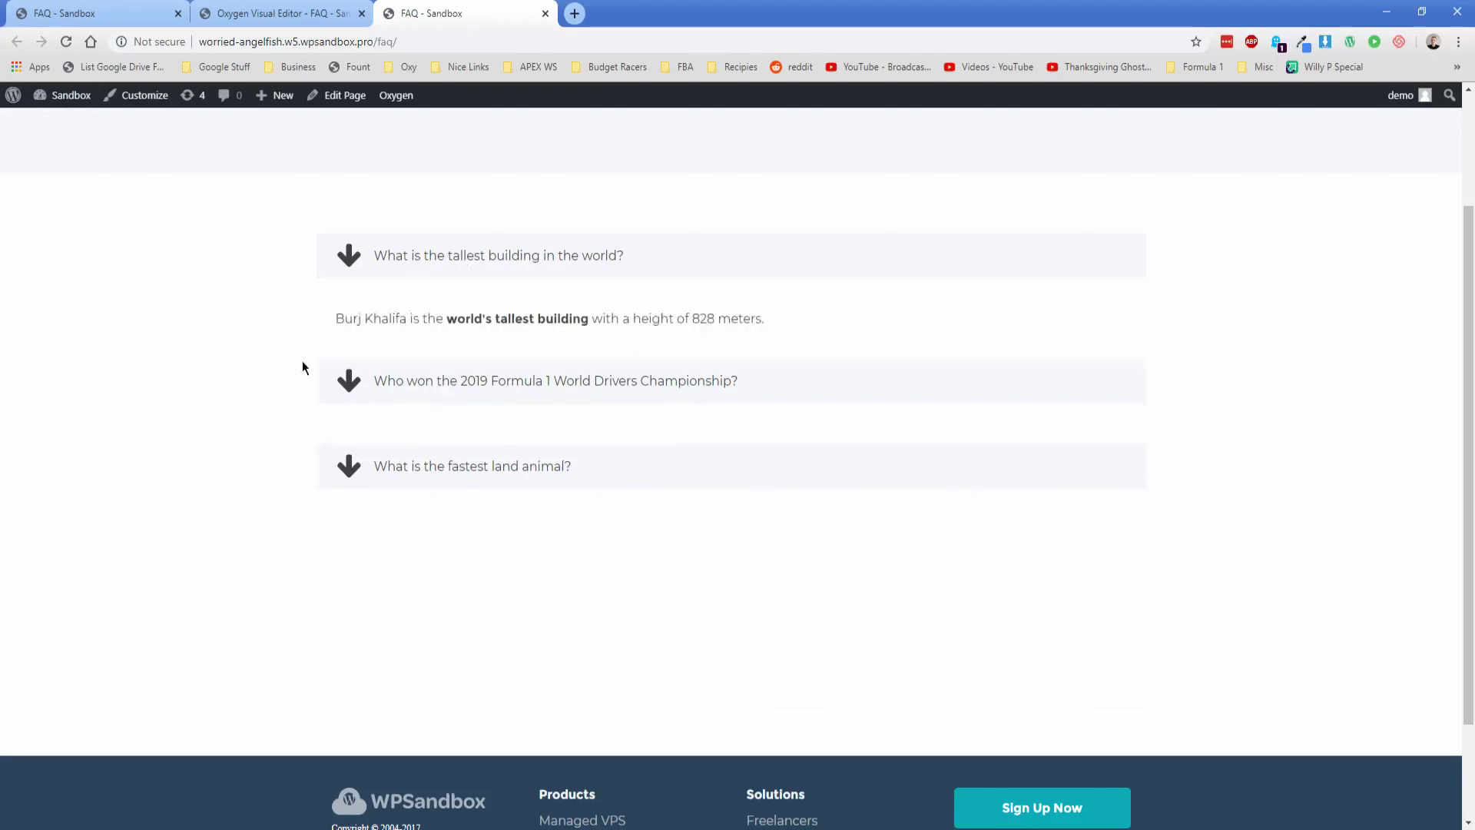
scroll(302, 353, "up", 2)
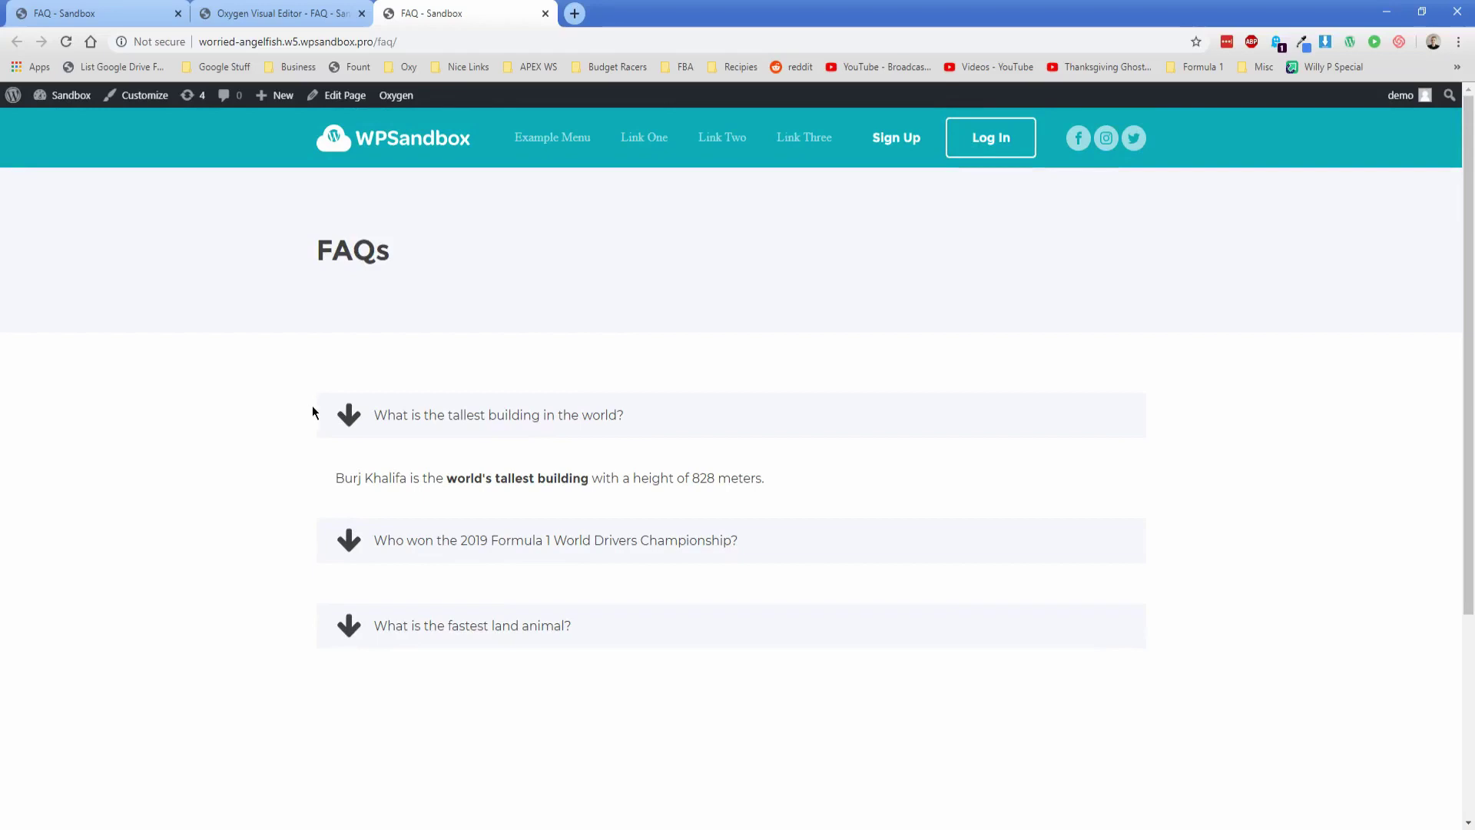
double_click(402, 421)
double_click(444, 425)
Back in the Oxygen editor, give the panel class a box shadow with color rgba(0,0,0,0.11), horizontal offset 0 px, vertical offset 10 px and blur 20 px
left_click(304, 19)
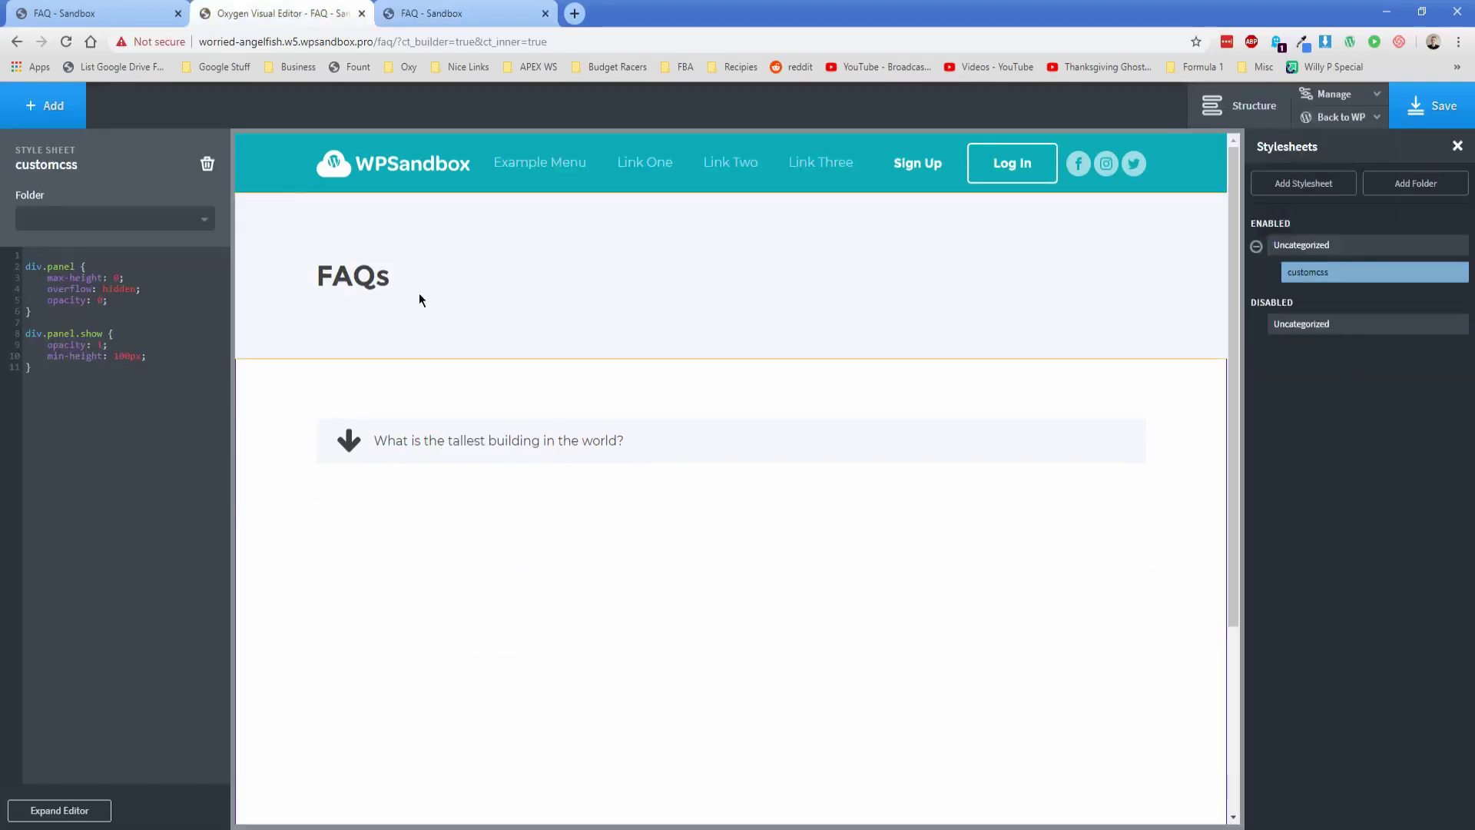
left_click(706, 447)
left_click(1238, 105)
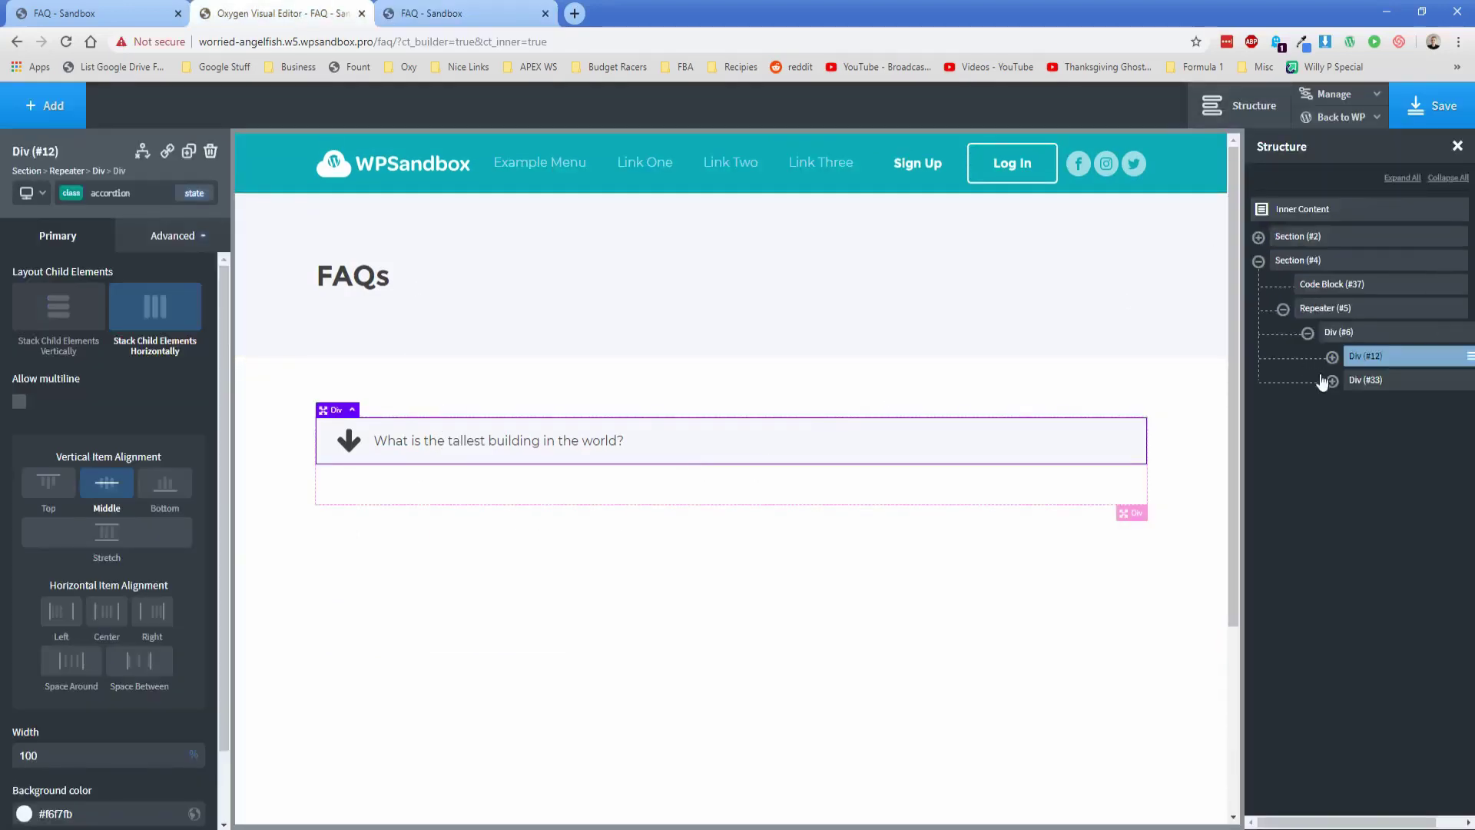
left_click(1354, 382)
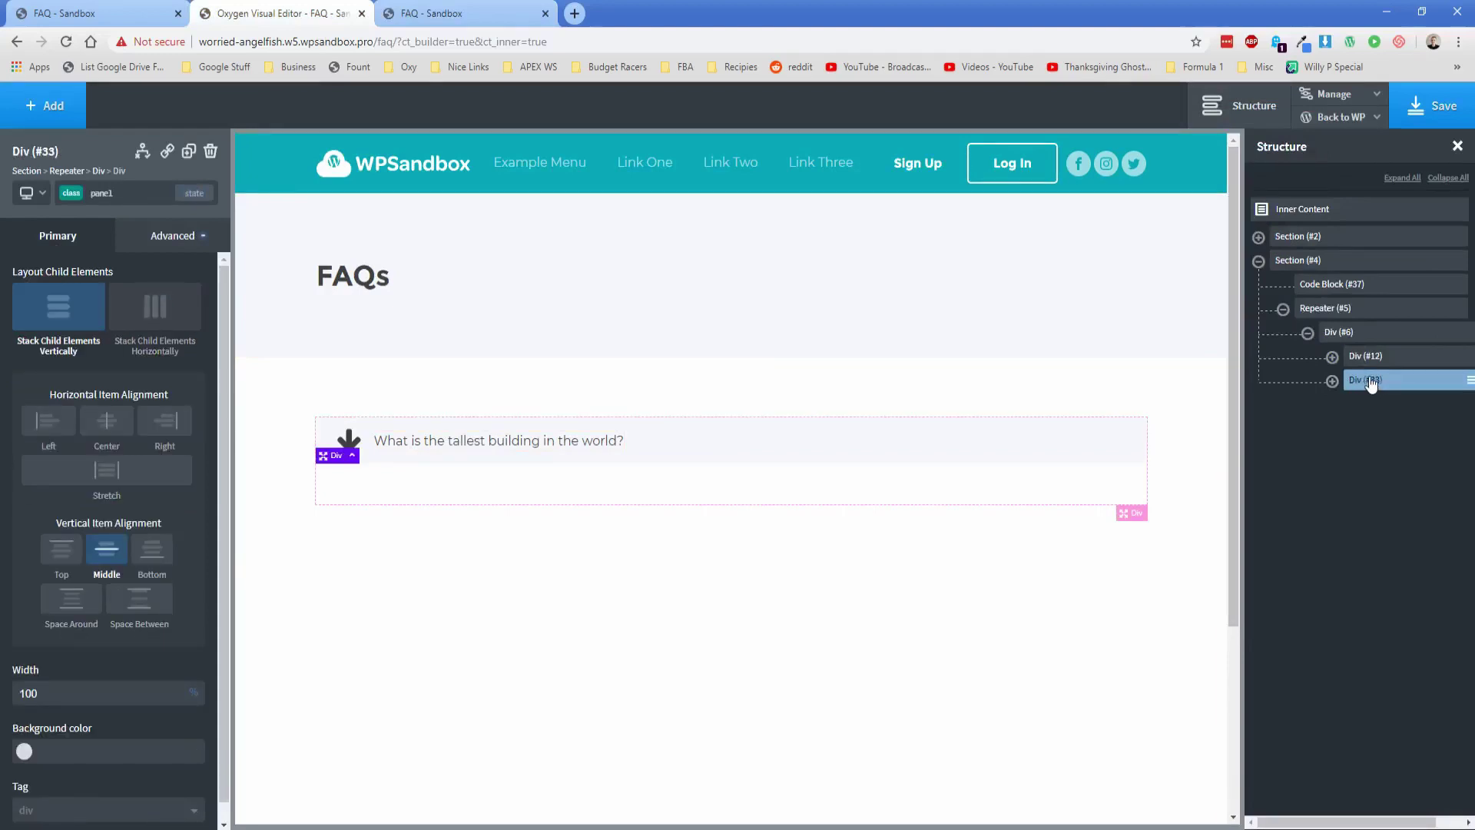
left_click(180, 238)
left_click(134, 480)
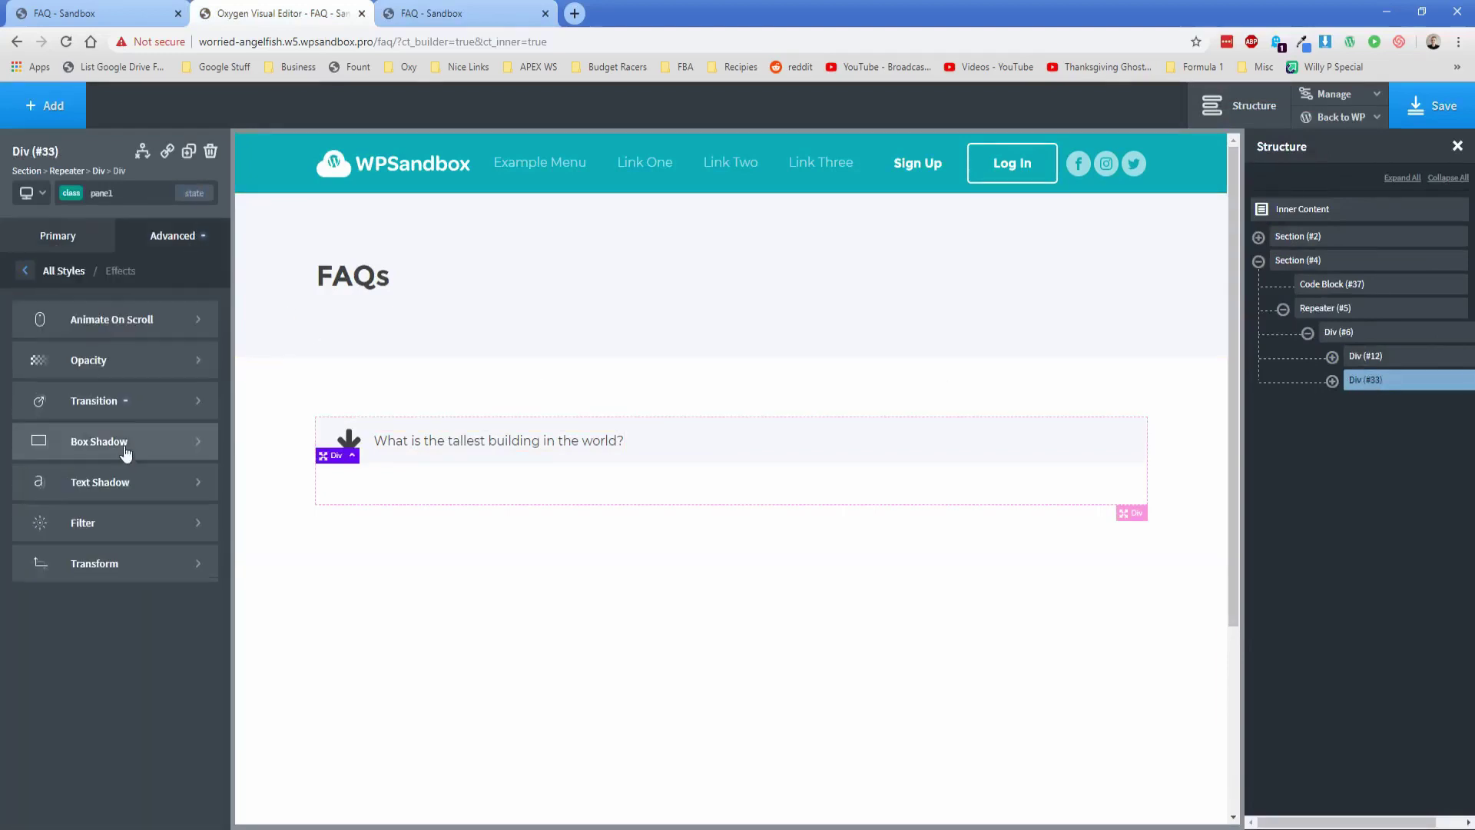
left_click(115, 442)
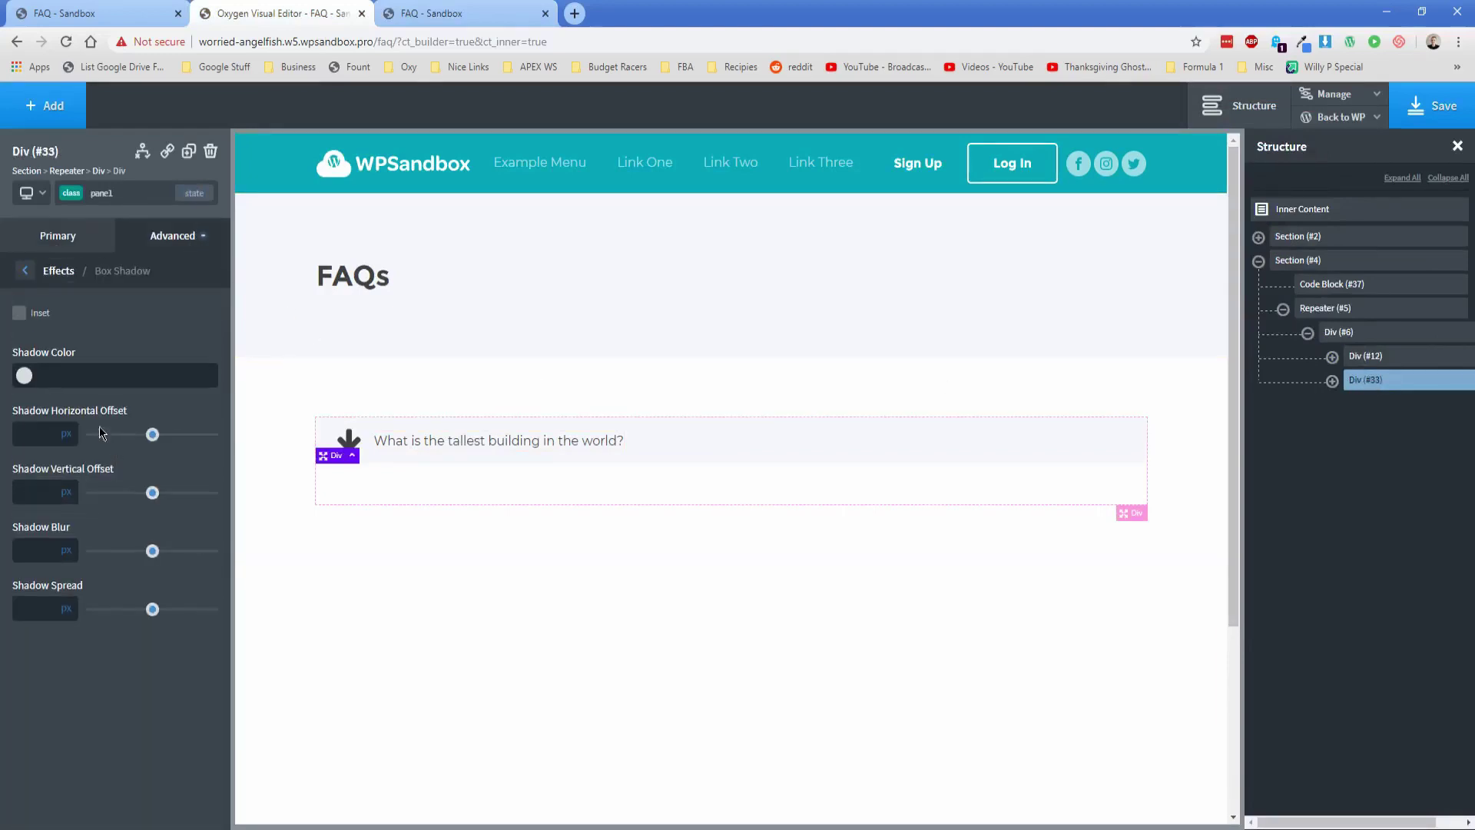
left_click(57, 380)
type("#000000")
key("Tab")
type("10")
key("Tab")
type("20")
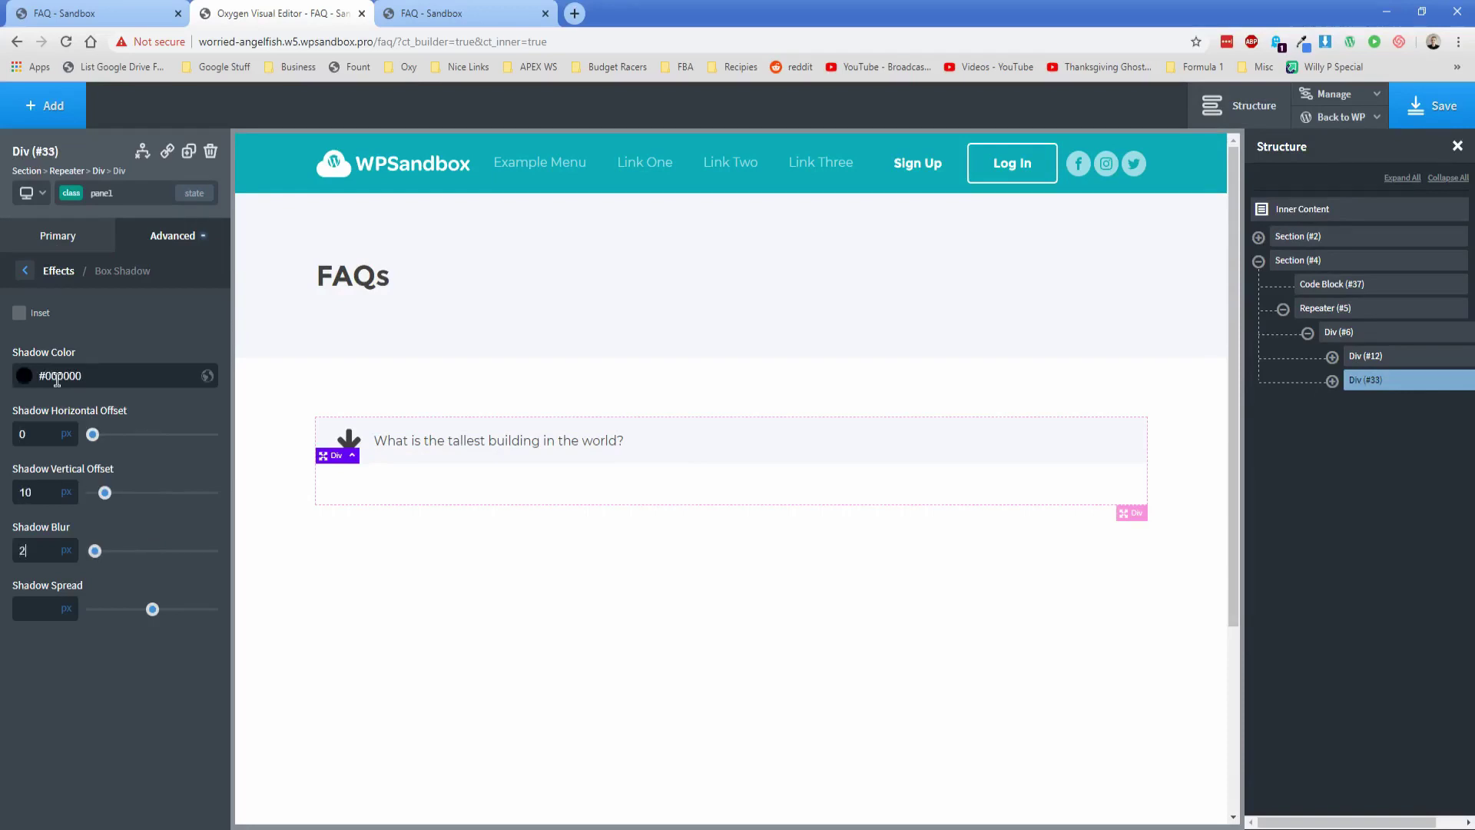
left_click(25, 376)
left_click_drag(58, 527, 43, 535)
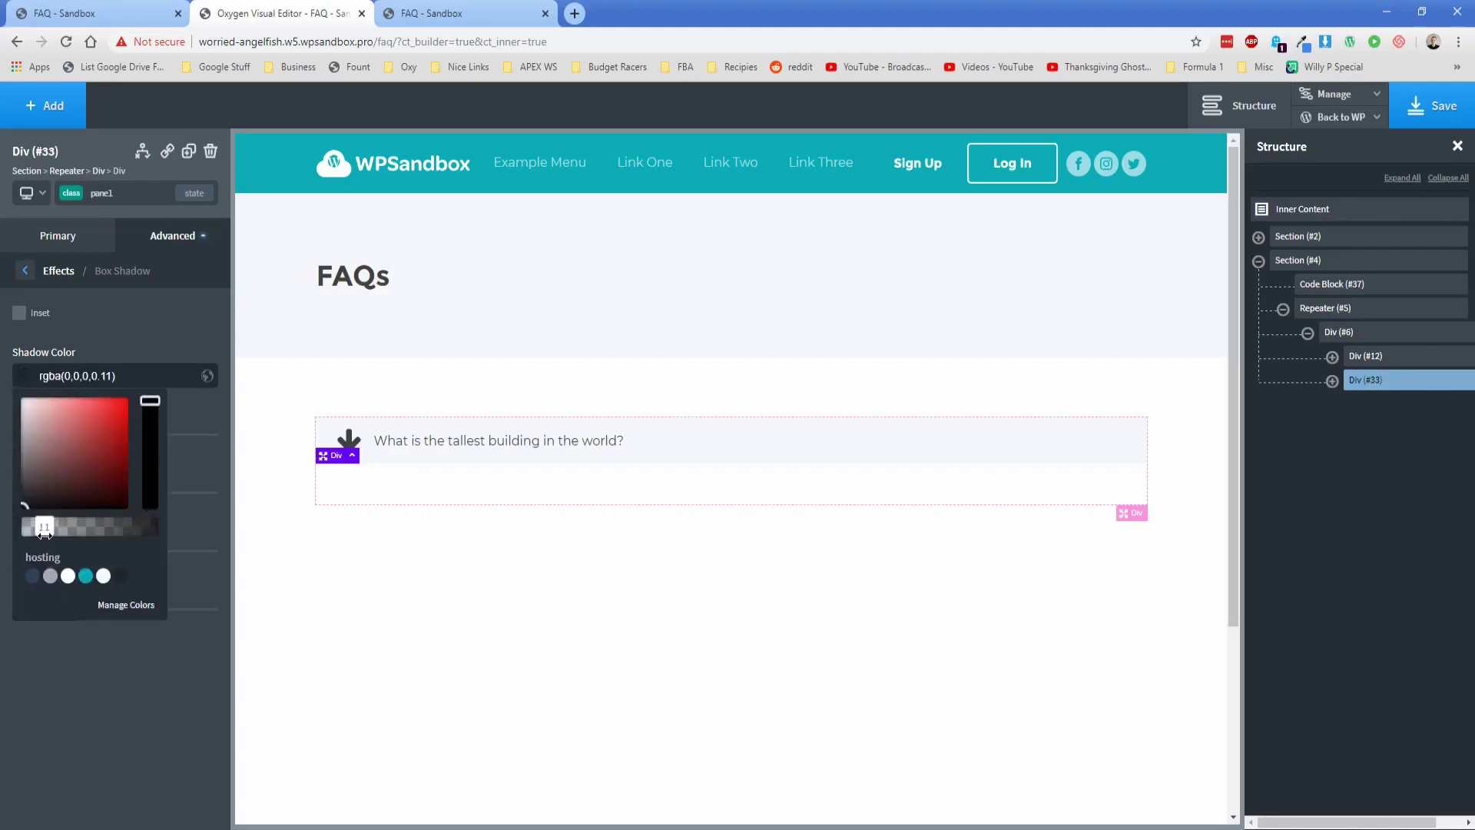
Examine the transition duration and timing function of the panel class
left_click(158, 238)
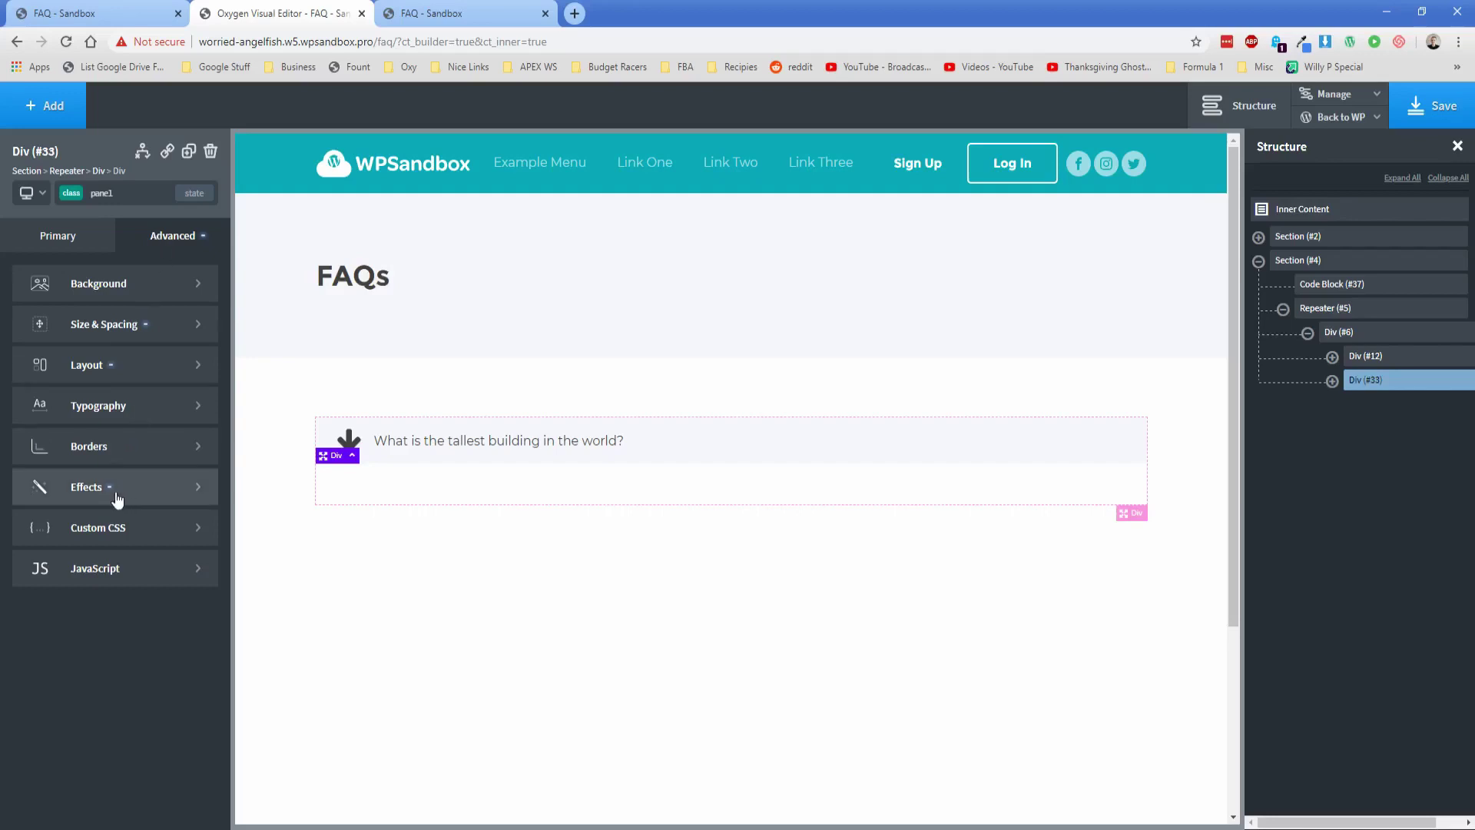
left_click(107, 491)
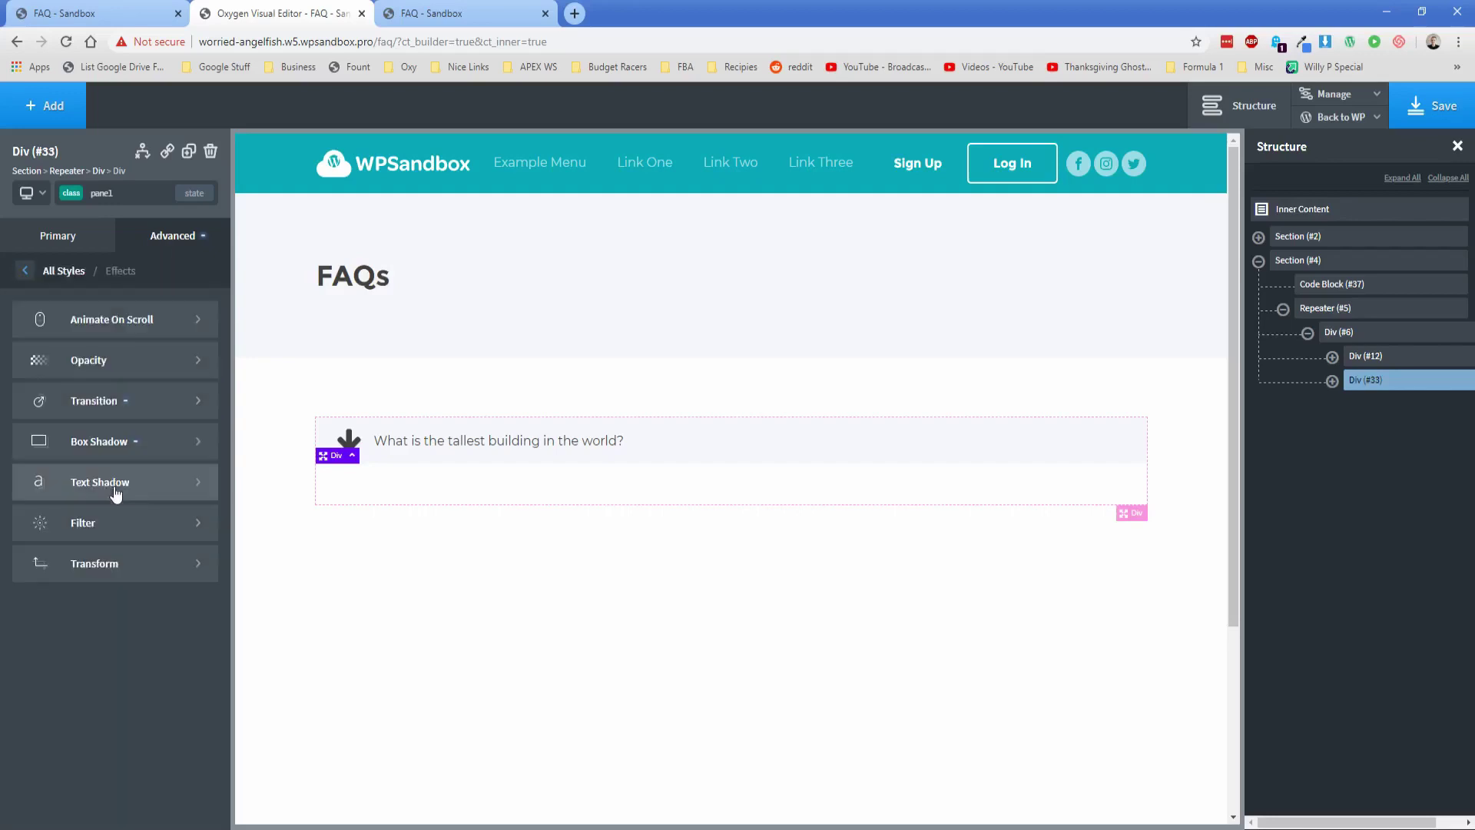
left_click(123, 412)
double_click(42, 330)
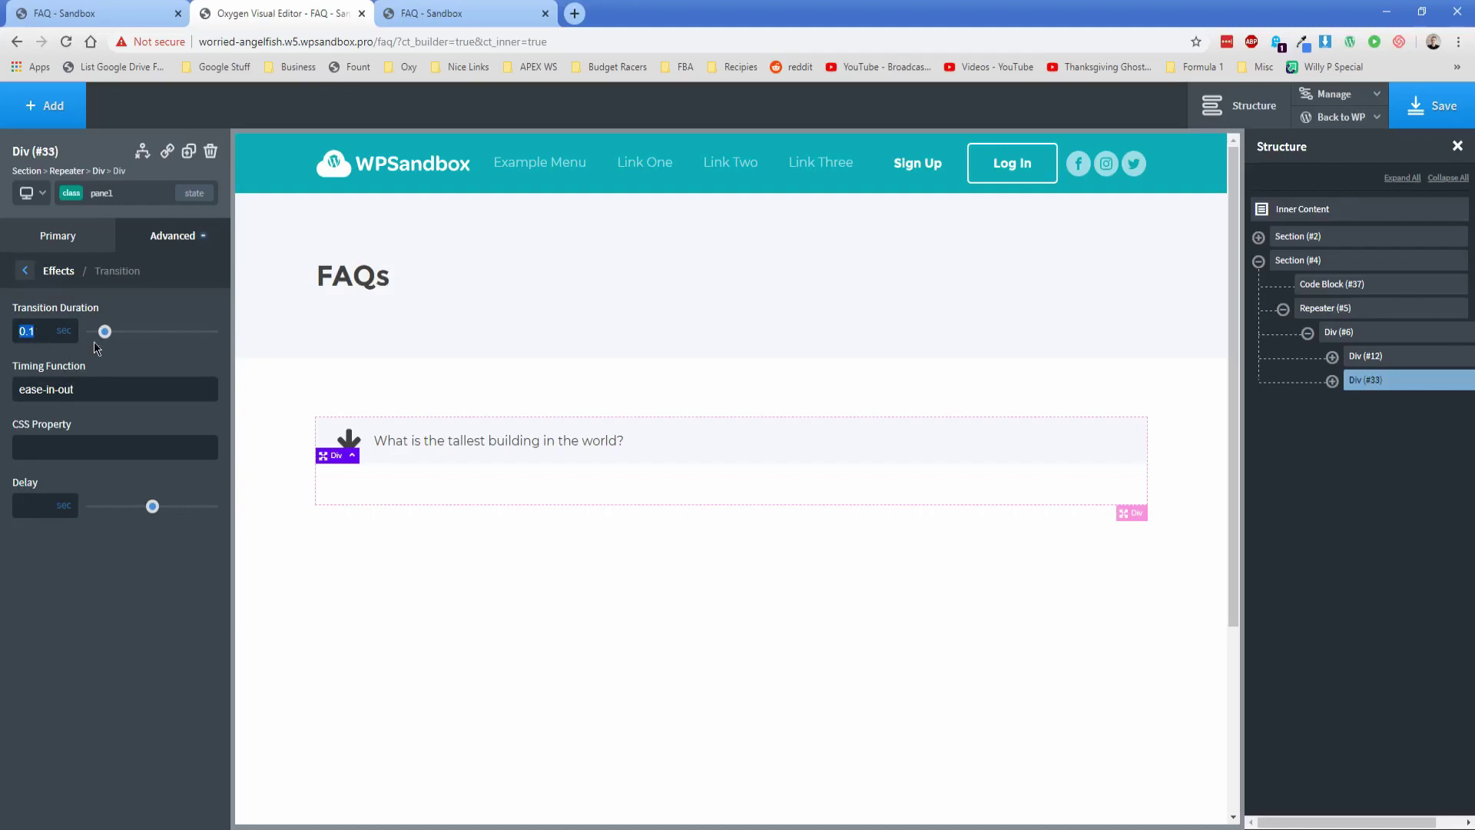
left_click(17, 391)
left_click(123, 387)
Save the panel's styling, toggle the first question repeatedly on the frontend, and reload the page
left_click(1433, 105)
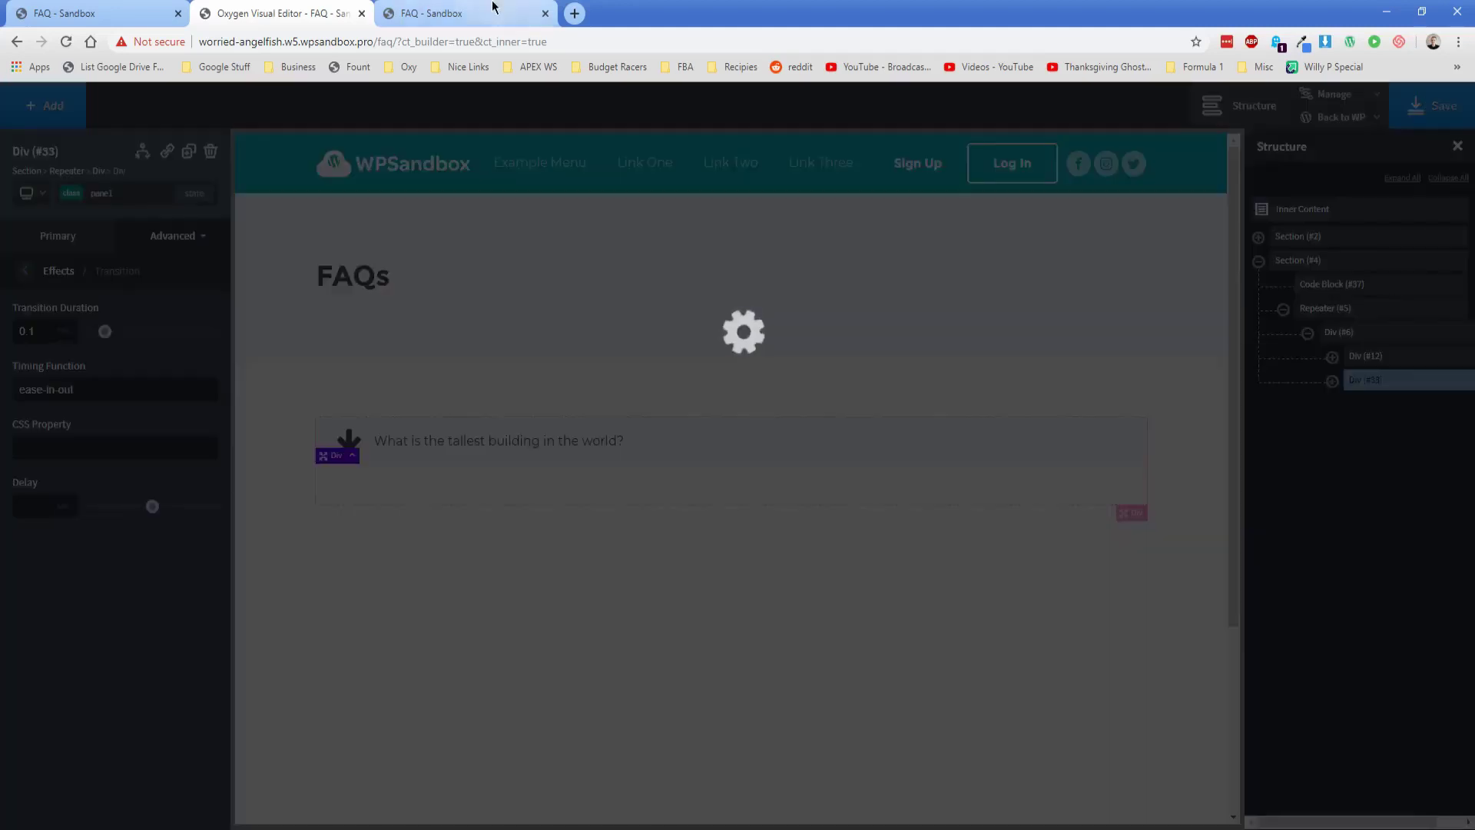
left_click(507, 13)
left_click(419, 426)
left_click(419, 427)
left_click(419, 426)
left_click(419, 428)
left_click(419, 428)
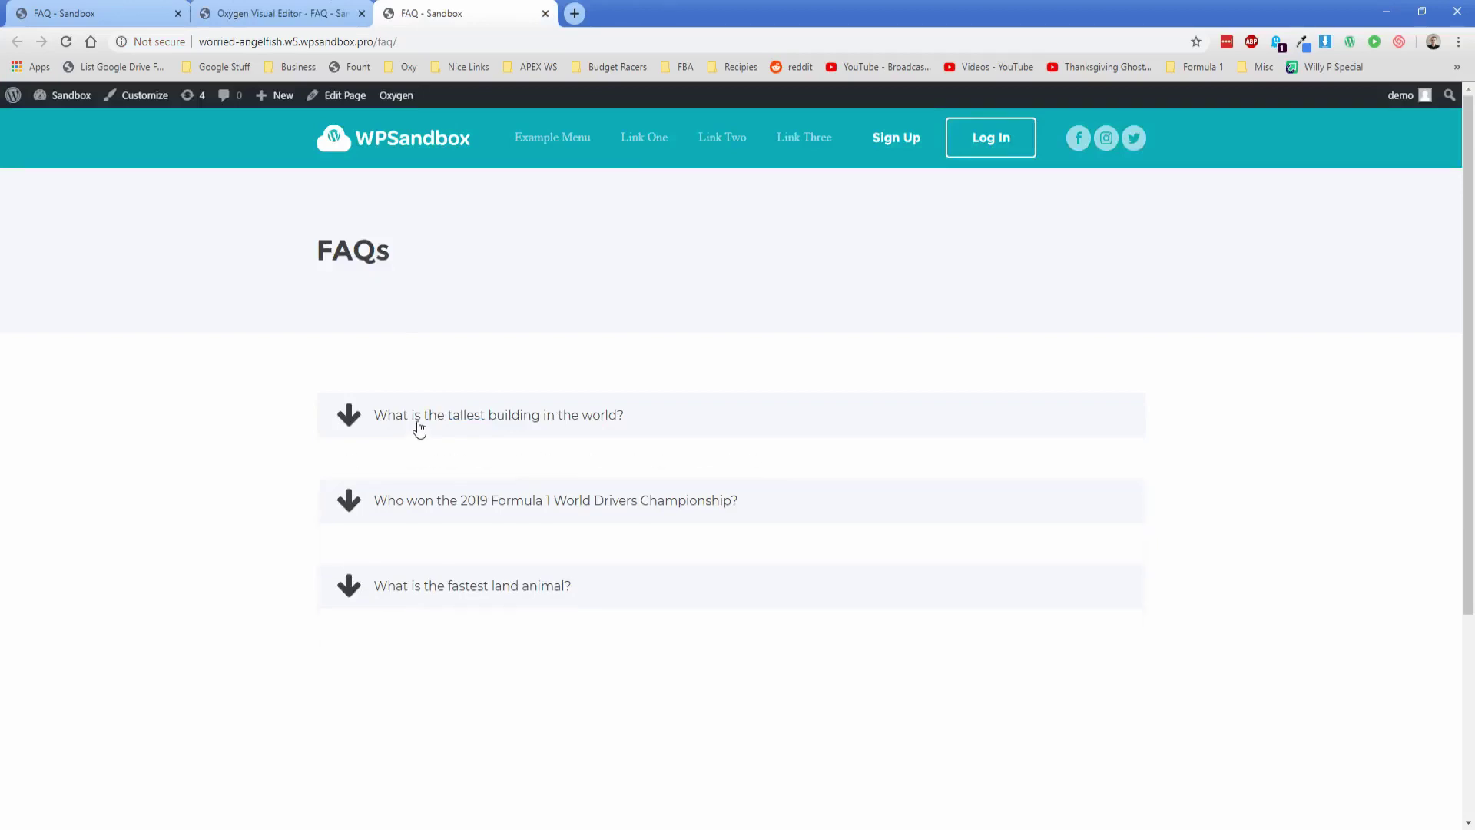
left_click(67, 43)
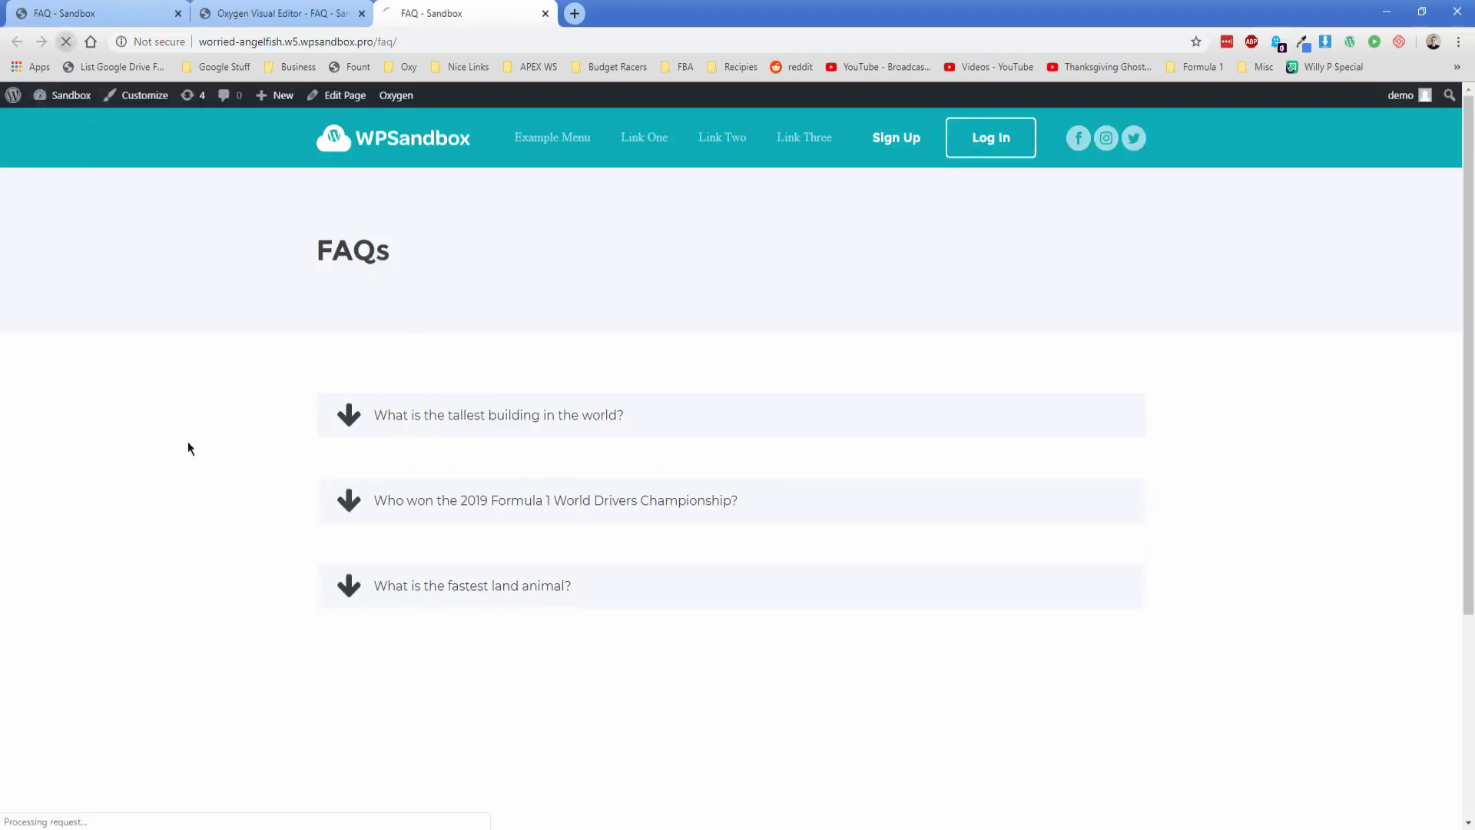
Toggle the answer to the tallest building question on the reloaded frontend page to check the panel's transition
left_click(417, 431)
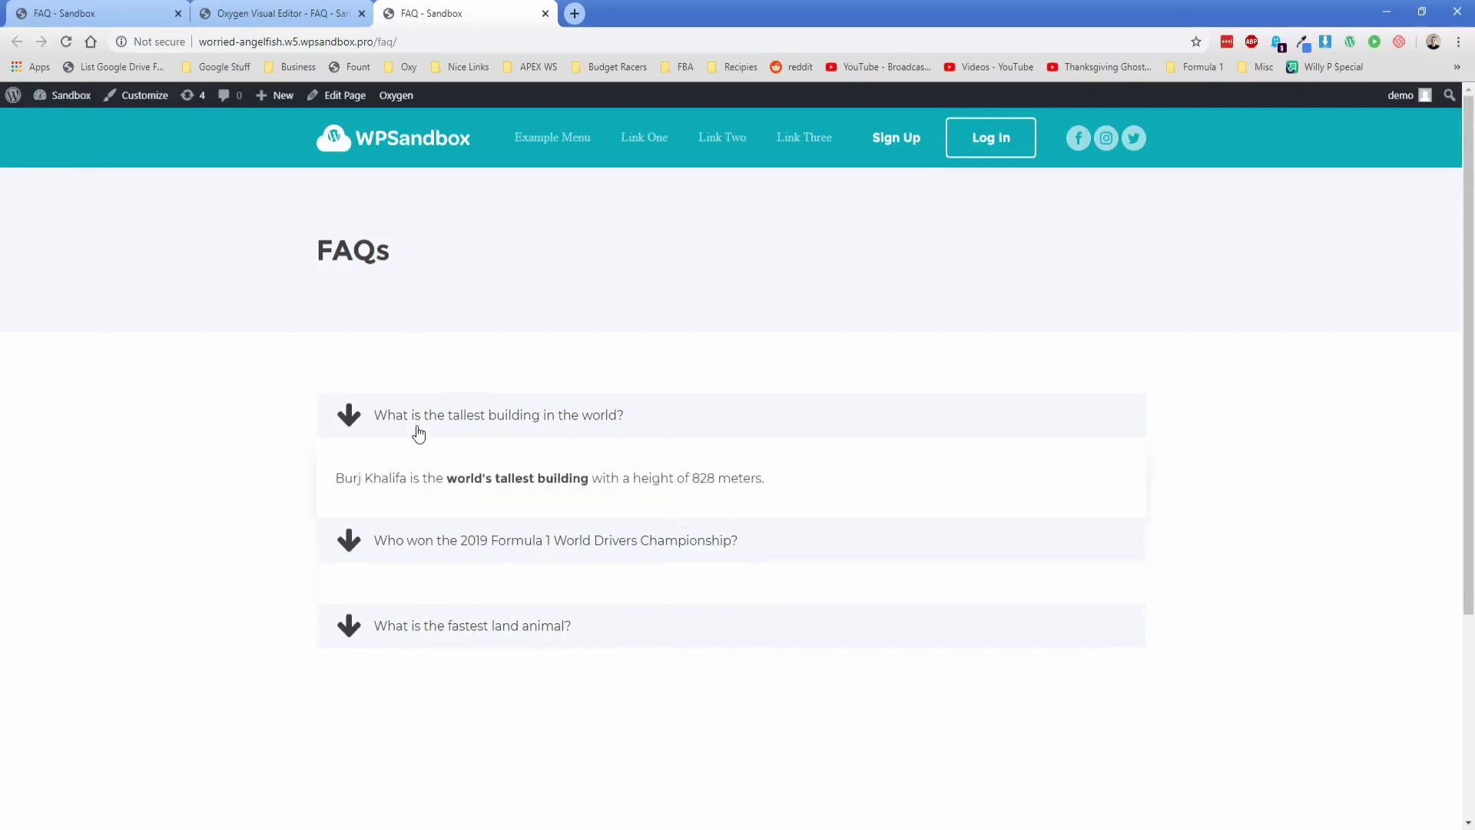
double_click(416, 416)
left_click(428, 424)
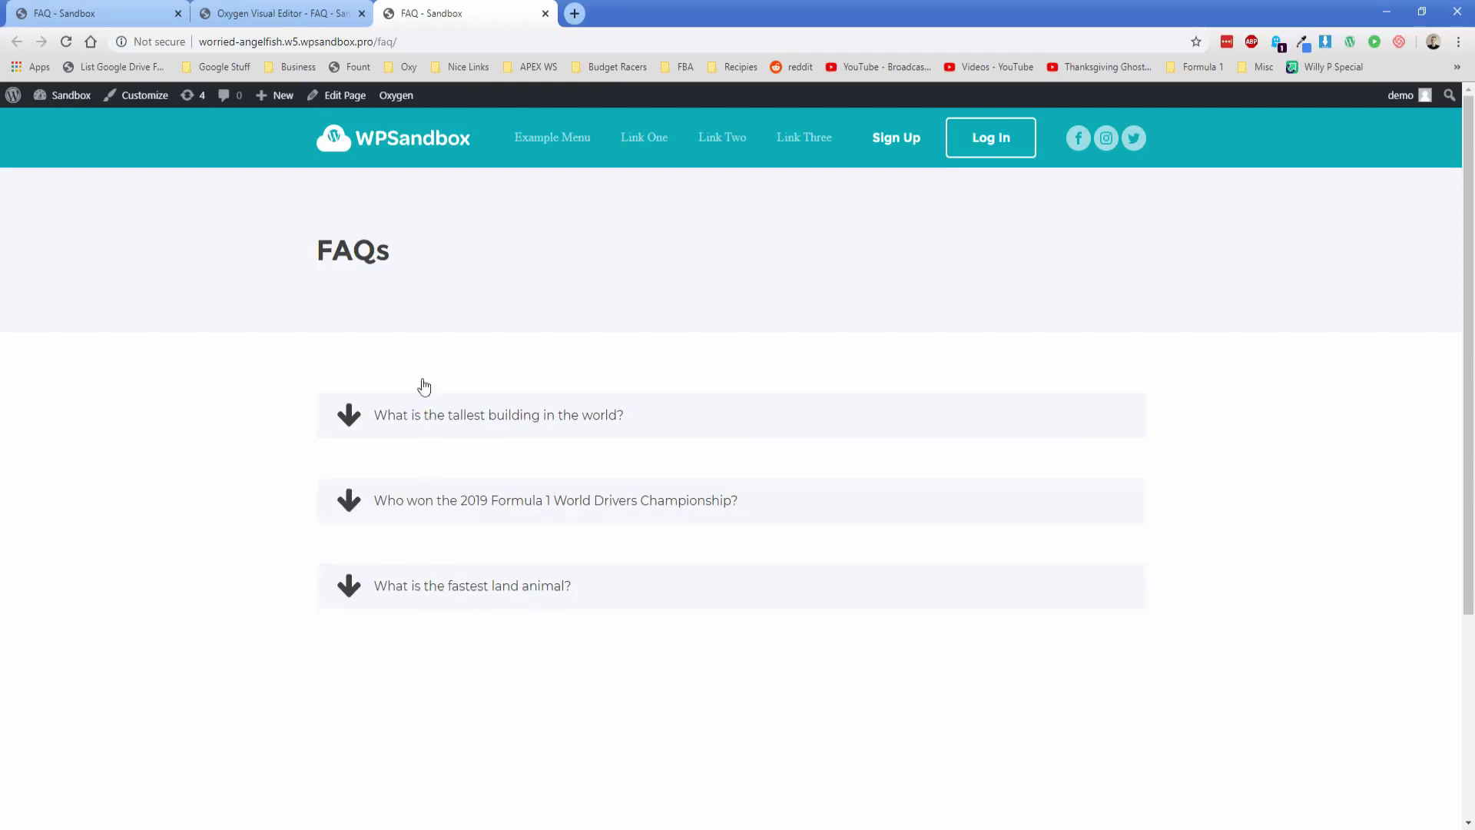
Back in the Oxygen editor, set the panel class's bottom margin to 25 px and save the page
key("ctrl+shift+Tab")
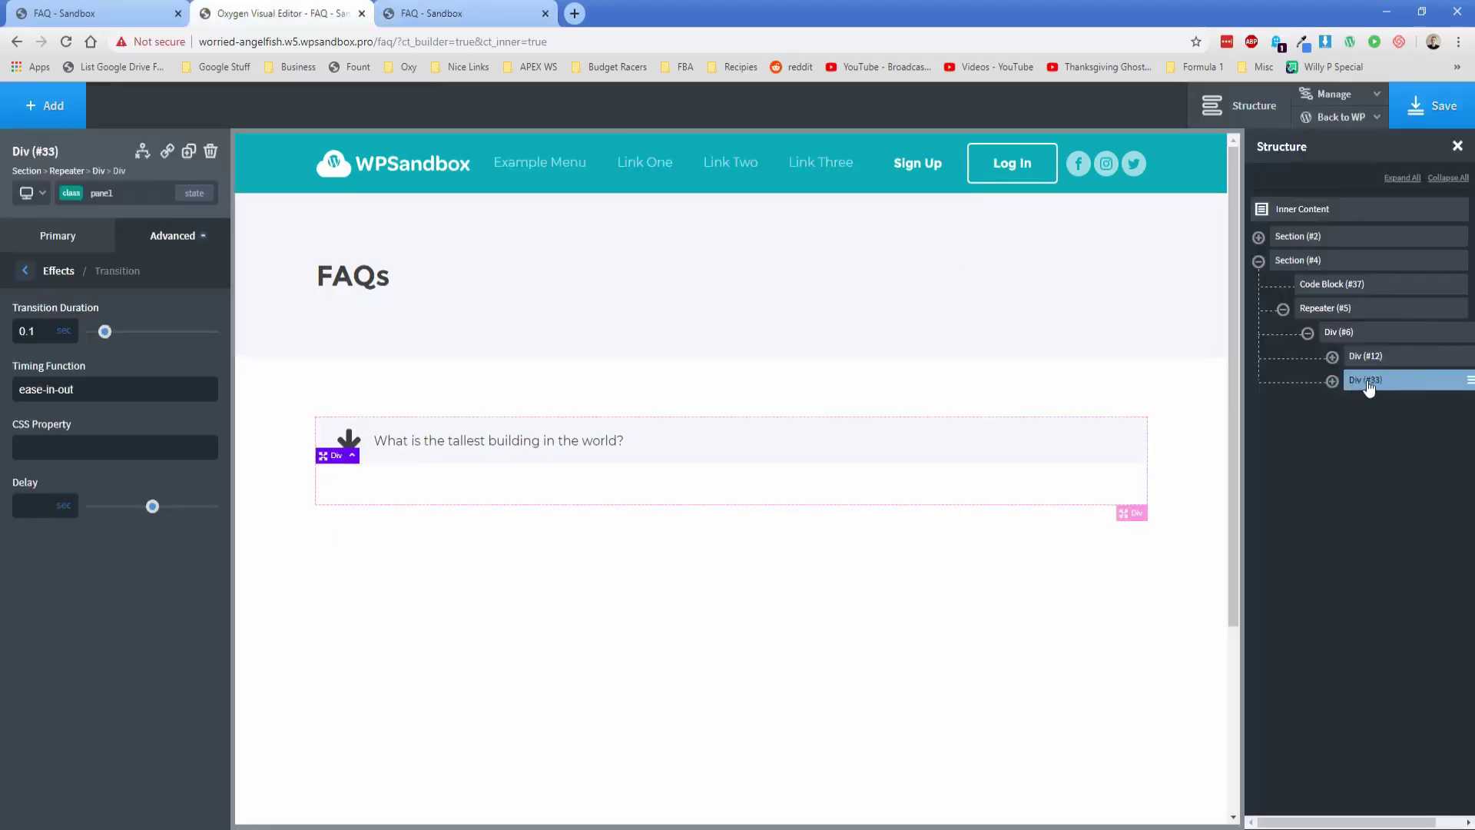
left_click(24, 271)
left_click(77, 323)
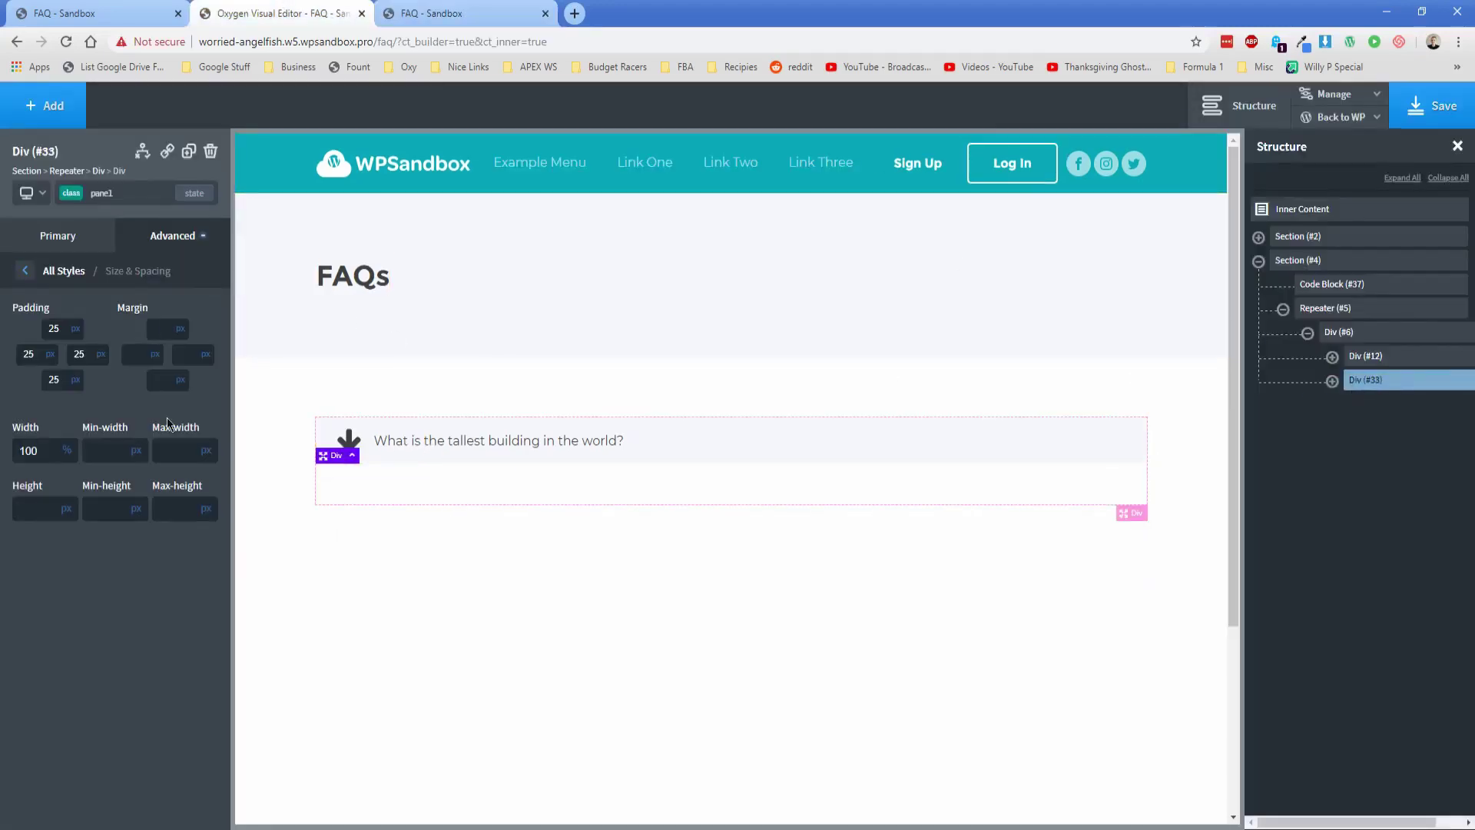
left_click(161, 380)
type("25")
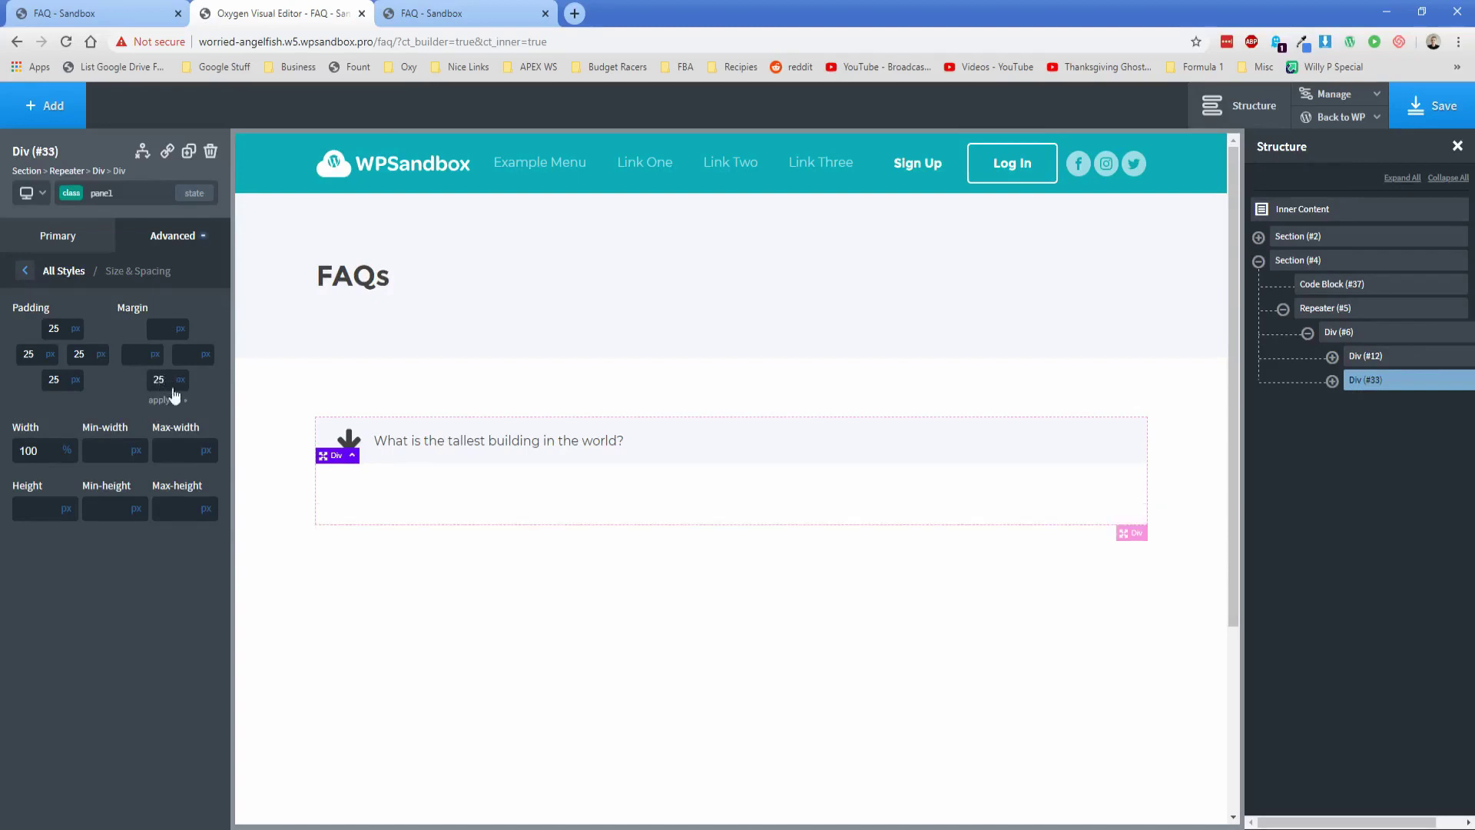
left_click(1434, 105)
Reload the frontend FAQ page and repeatedly open and close the first question's answer to check the panel spacing
left_click(434, 13)
left_click(66, 42)
left_click(443, 422)
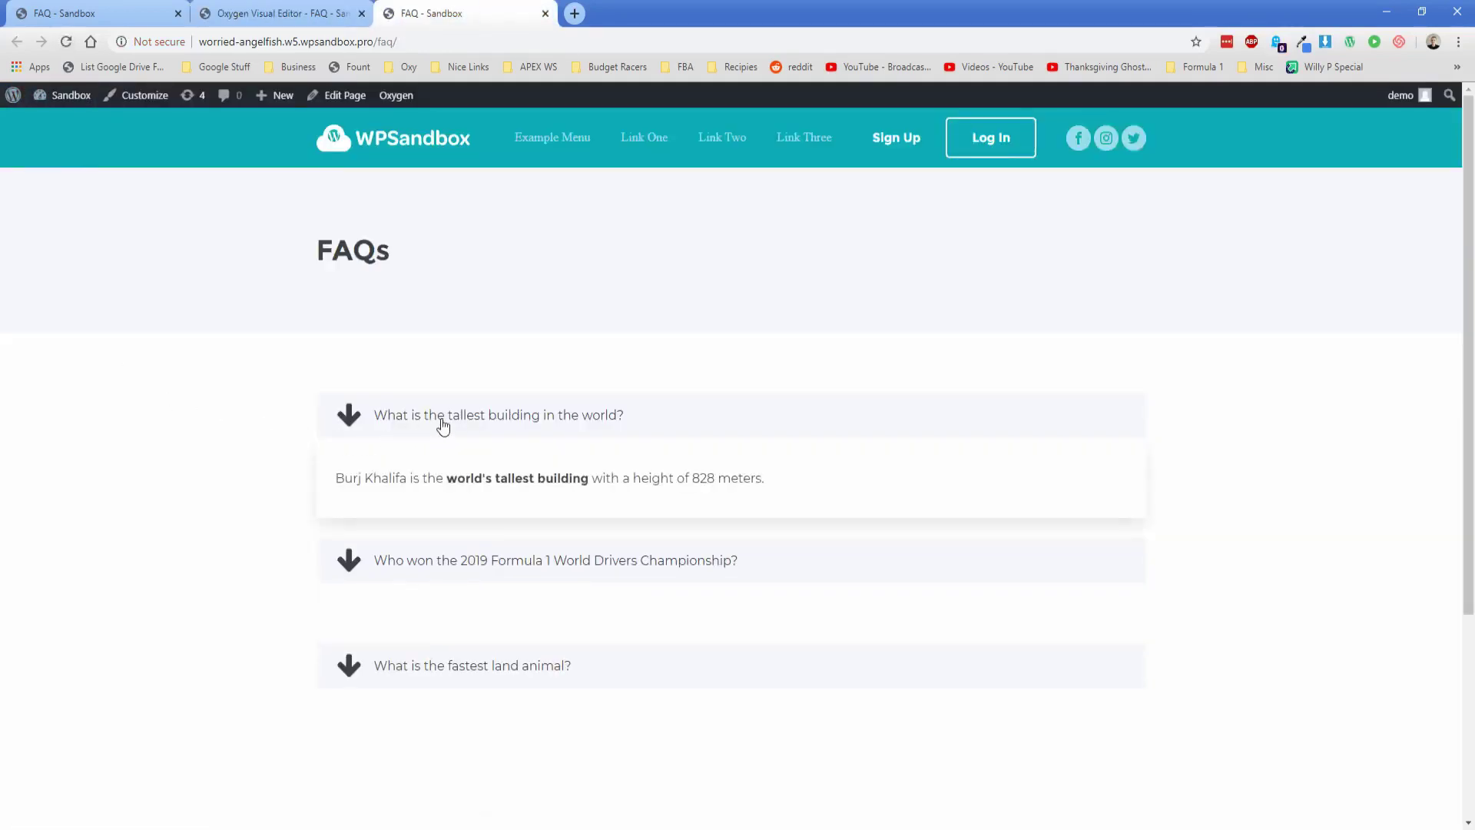
left_click(438, 423)
left_click(425, 423)
left_click(427, 423)
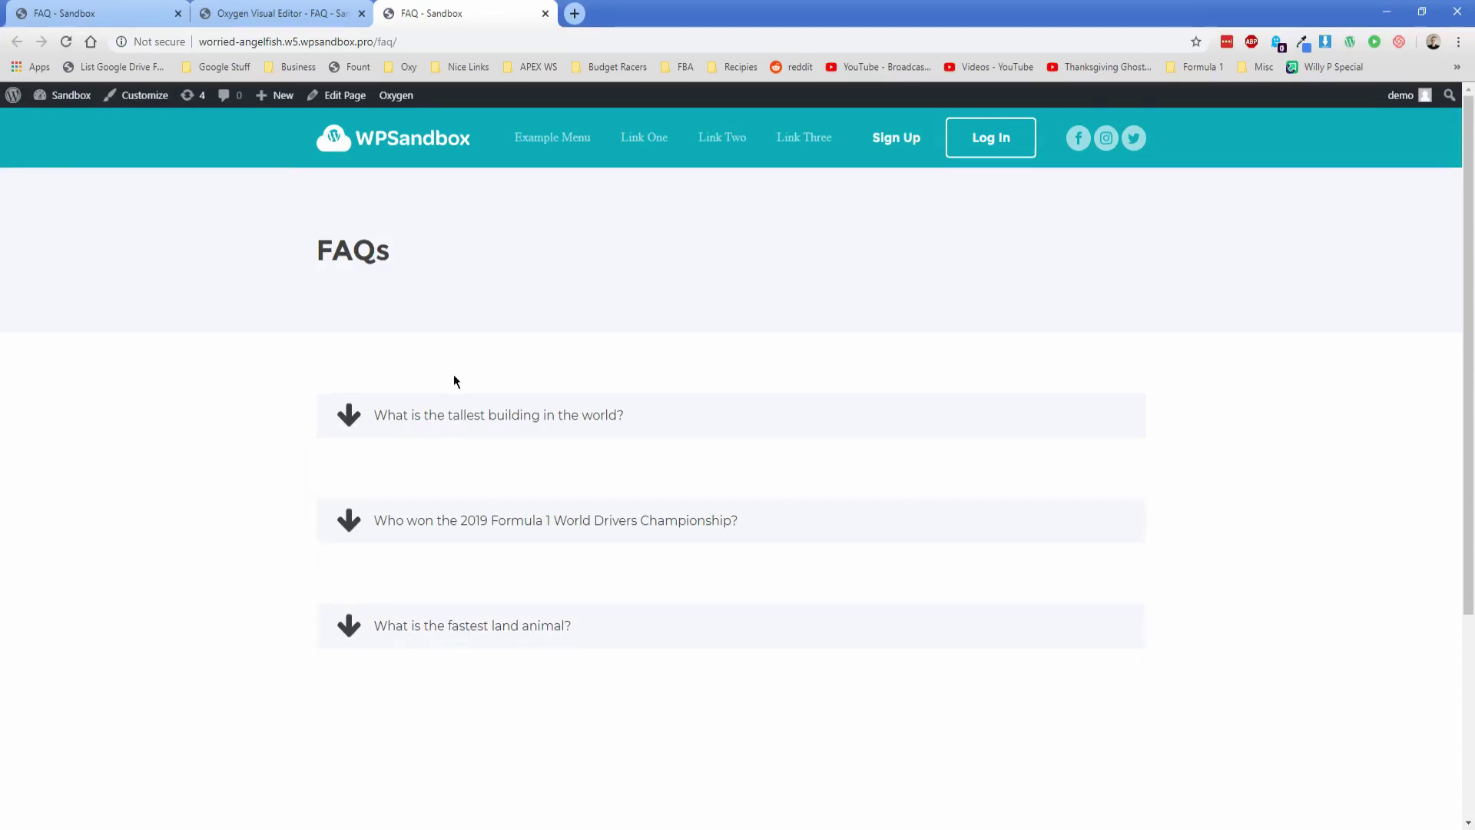
left_click(427, 422)
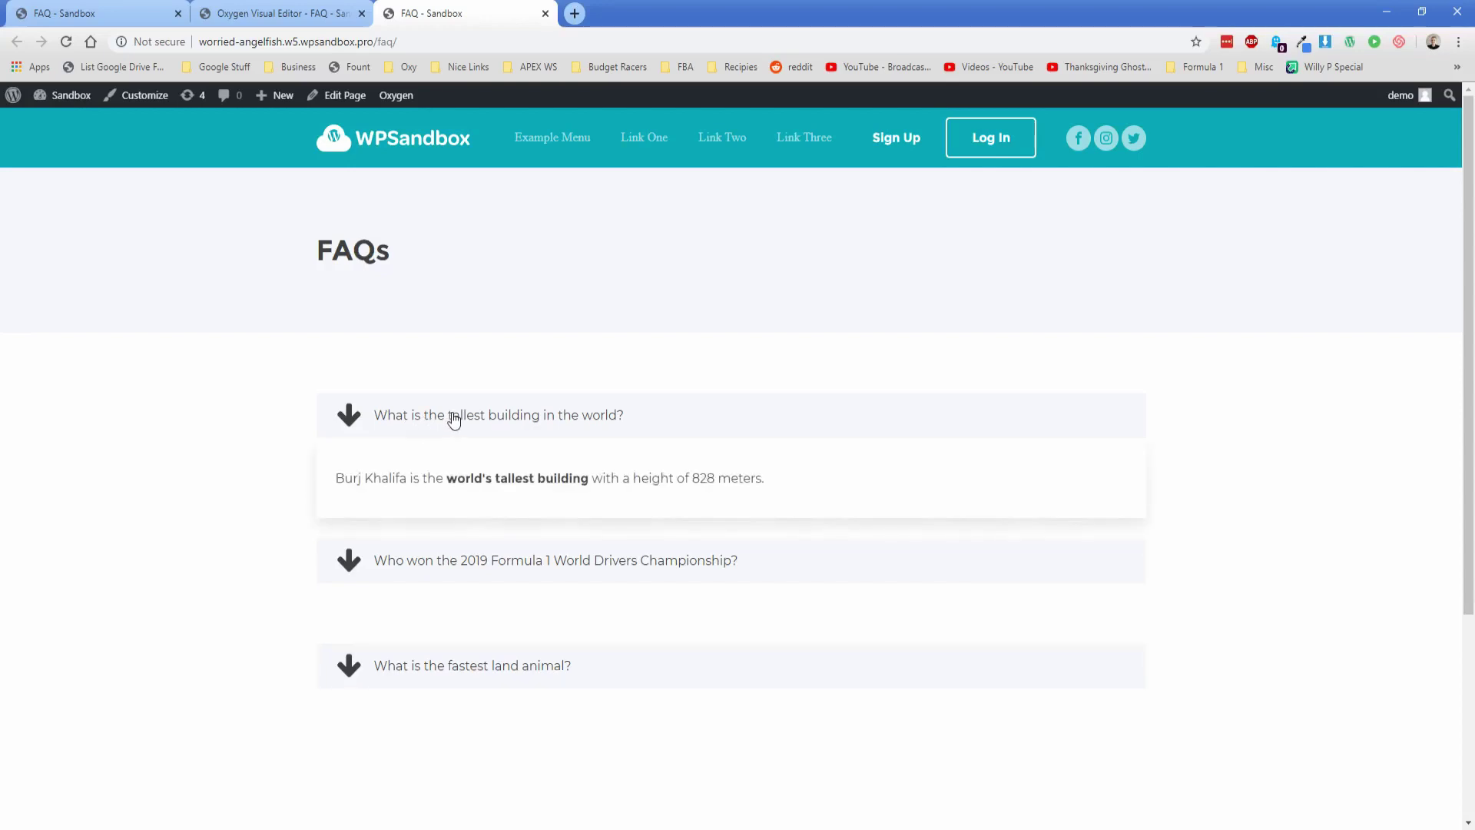
left_click(455, 418)
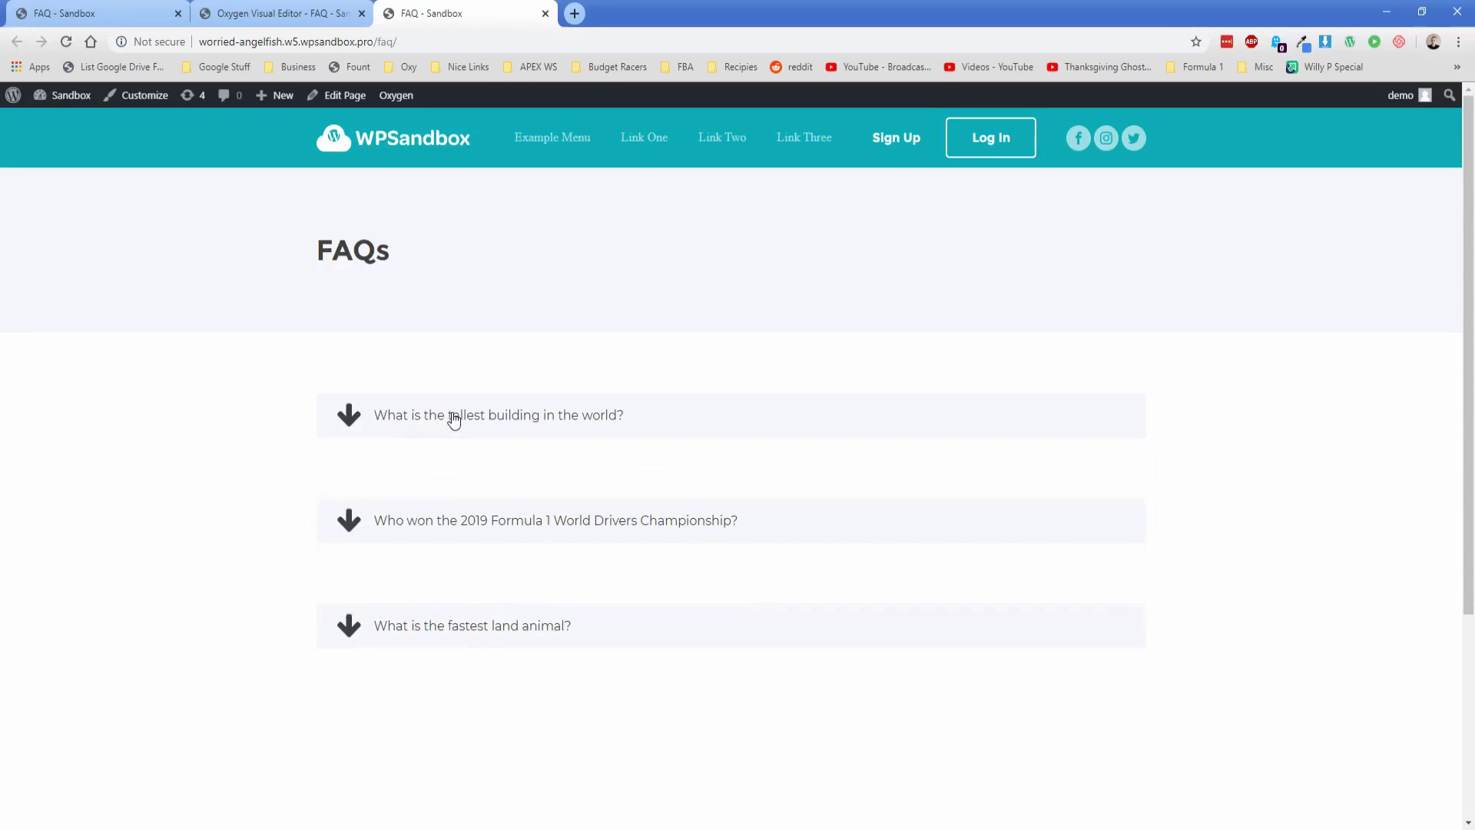
Test the Formula 1, tallest building and fastest land animal questions by toggling their answers, and reload the page
left_click(485, 529)
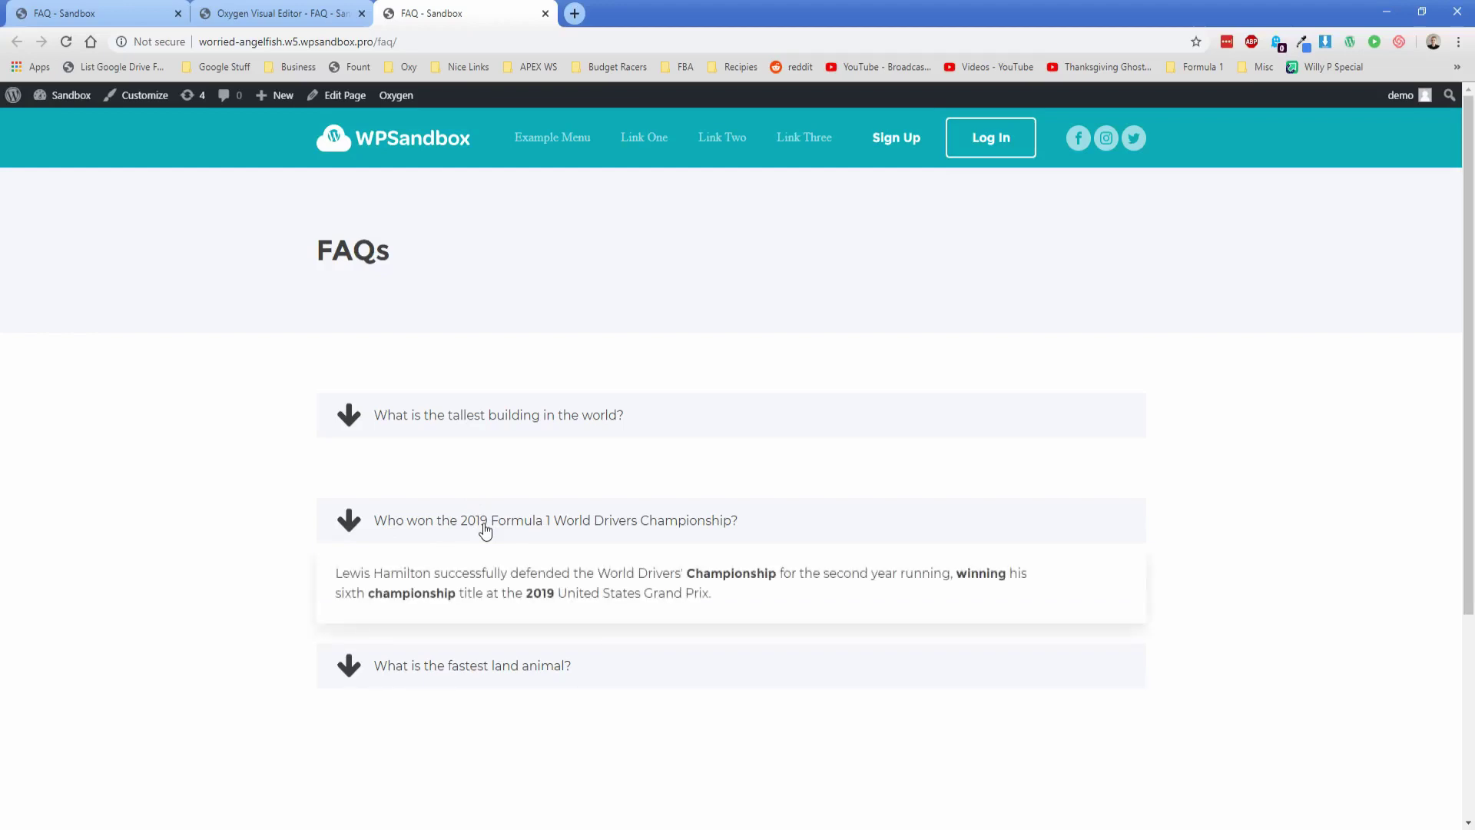
left_click(485, 528)
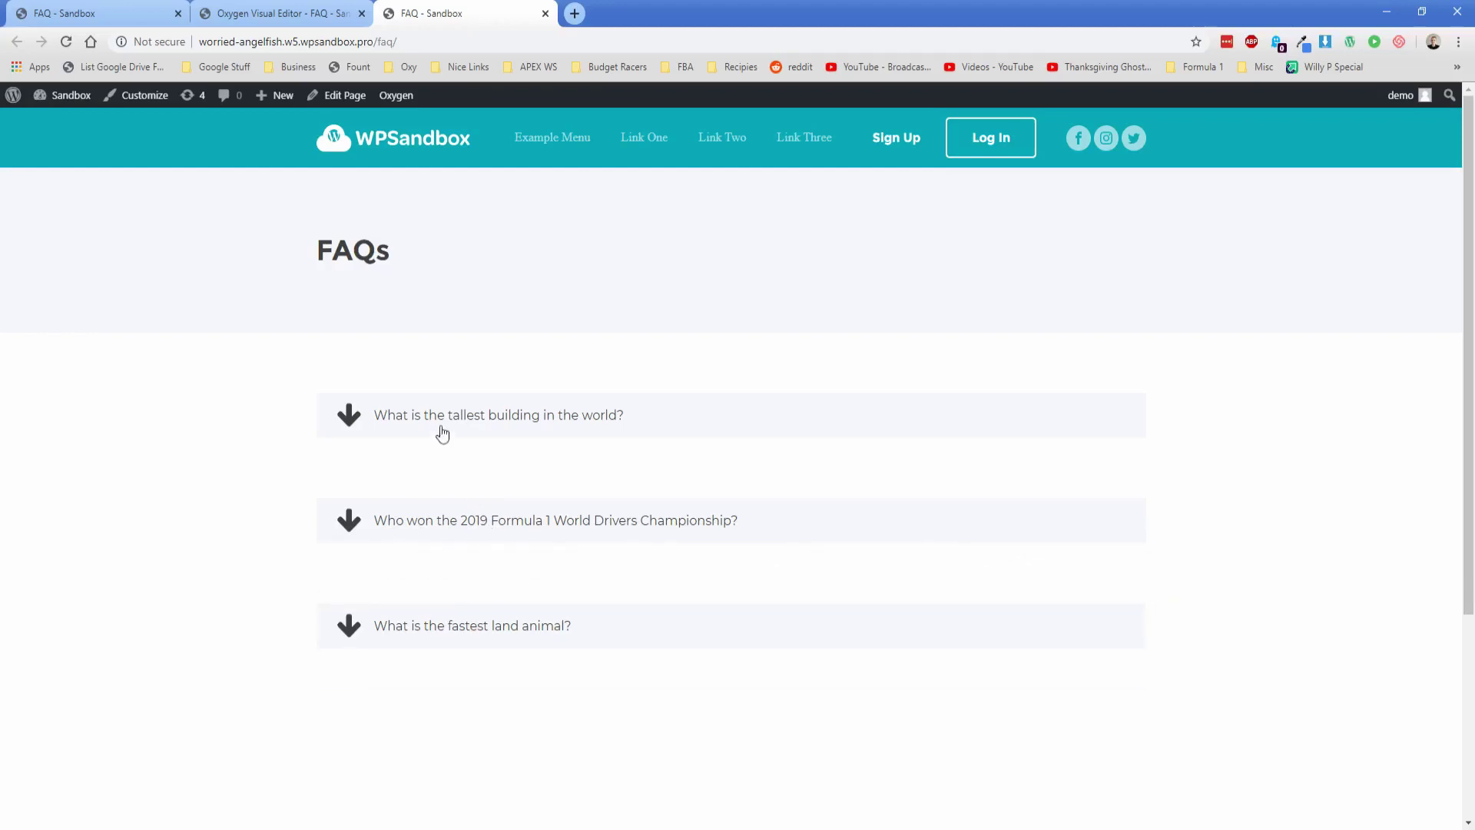
left_click(438, 417)
left_click(438, 417)
left_click(436, 421)
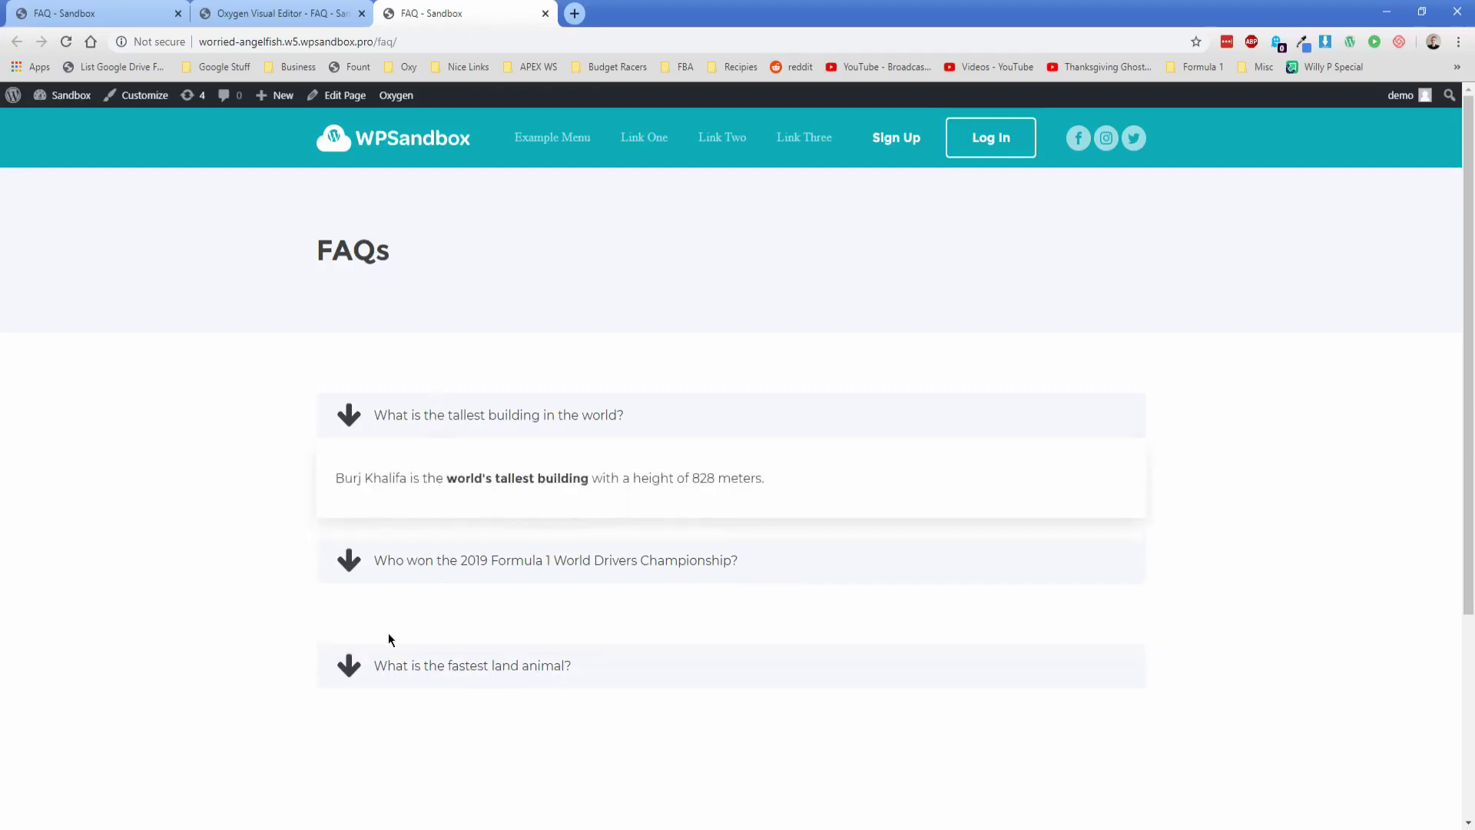
left_click(421, 675)
scroll(288, 579, "down", 3)
key("F5")
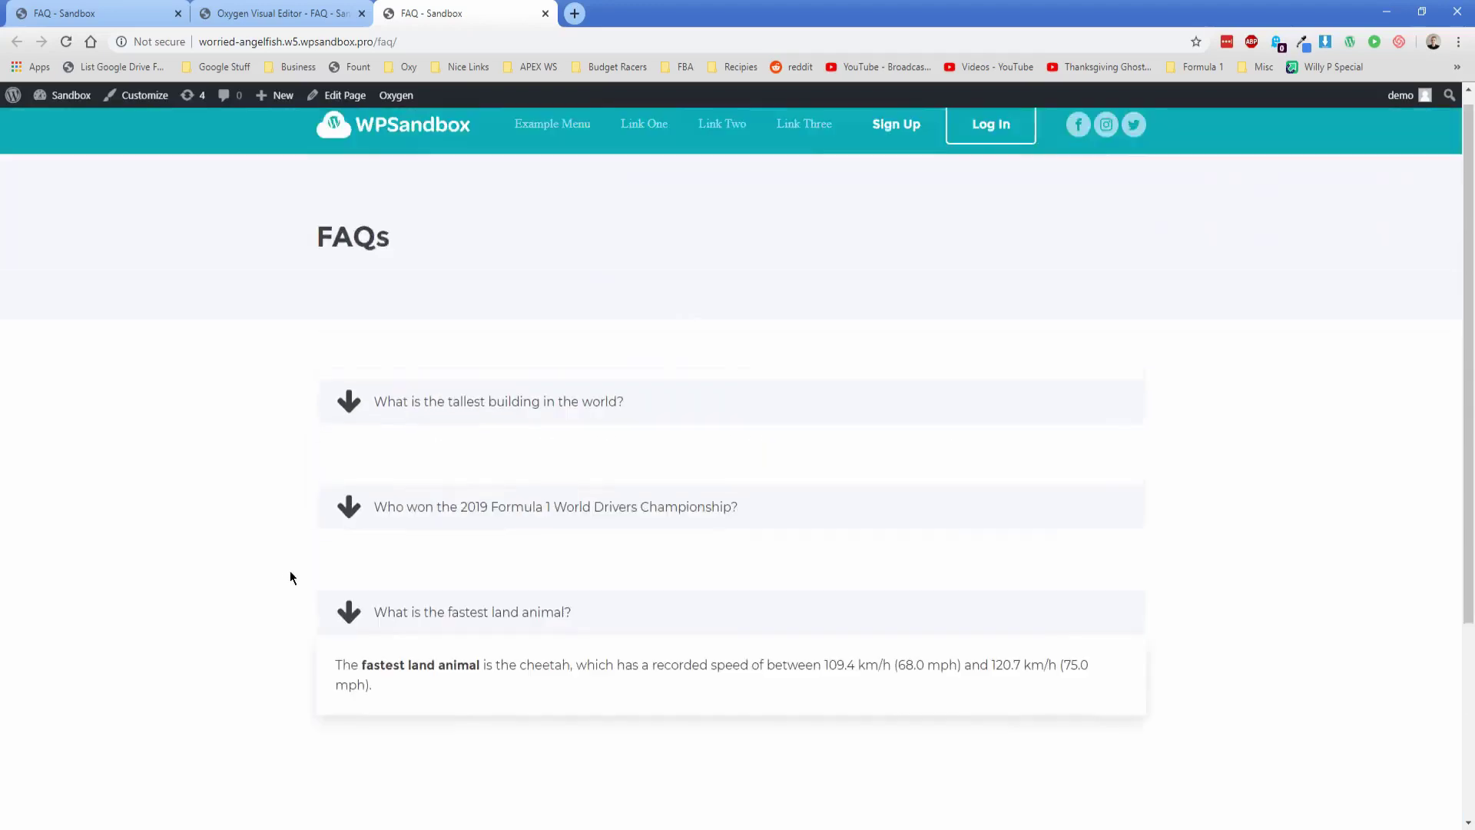